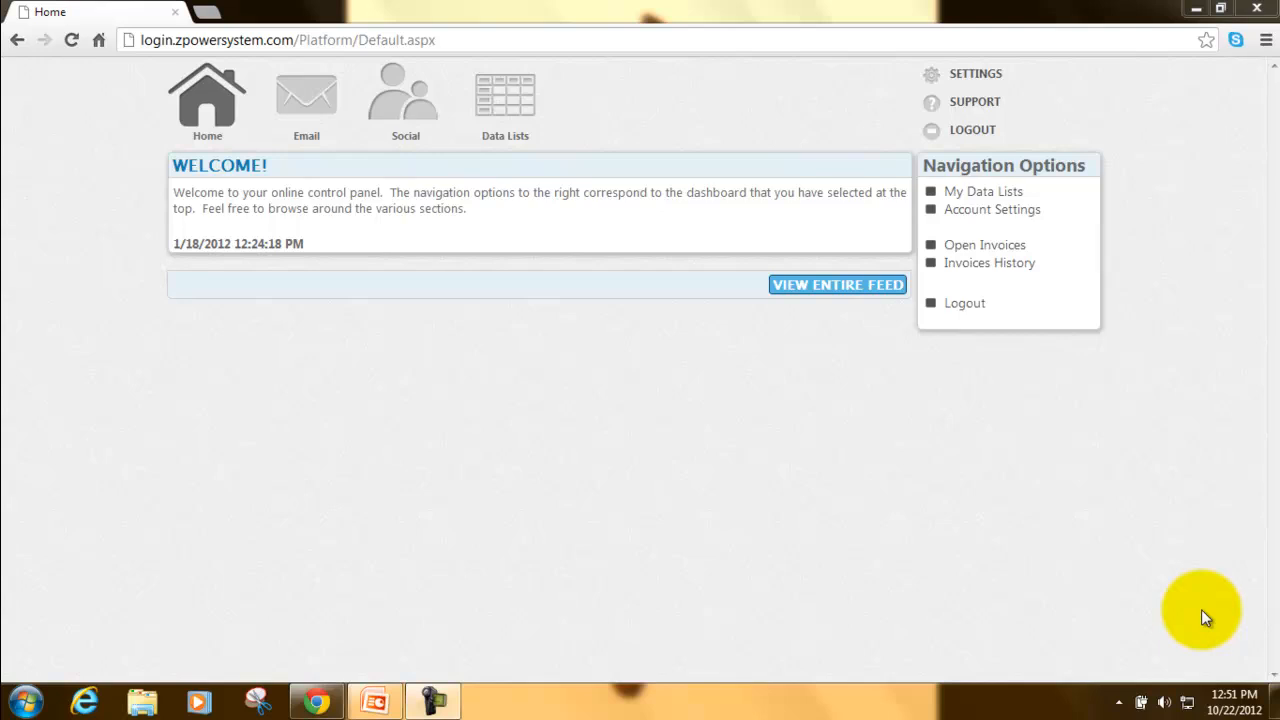
# - Download the zMailer installer from the Email dashboard and keep it despite the browser warning
pyautogui.click(322, 93)
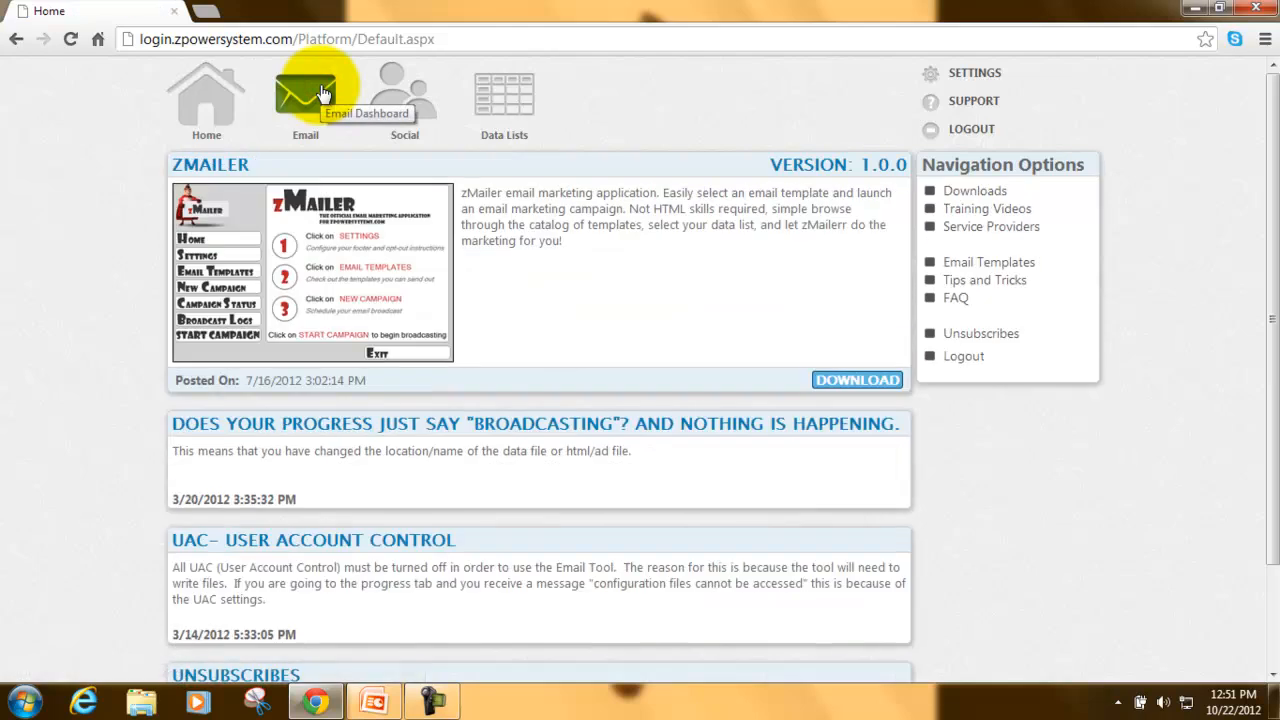
pyautogui.click(842, 383)
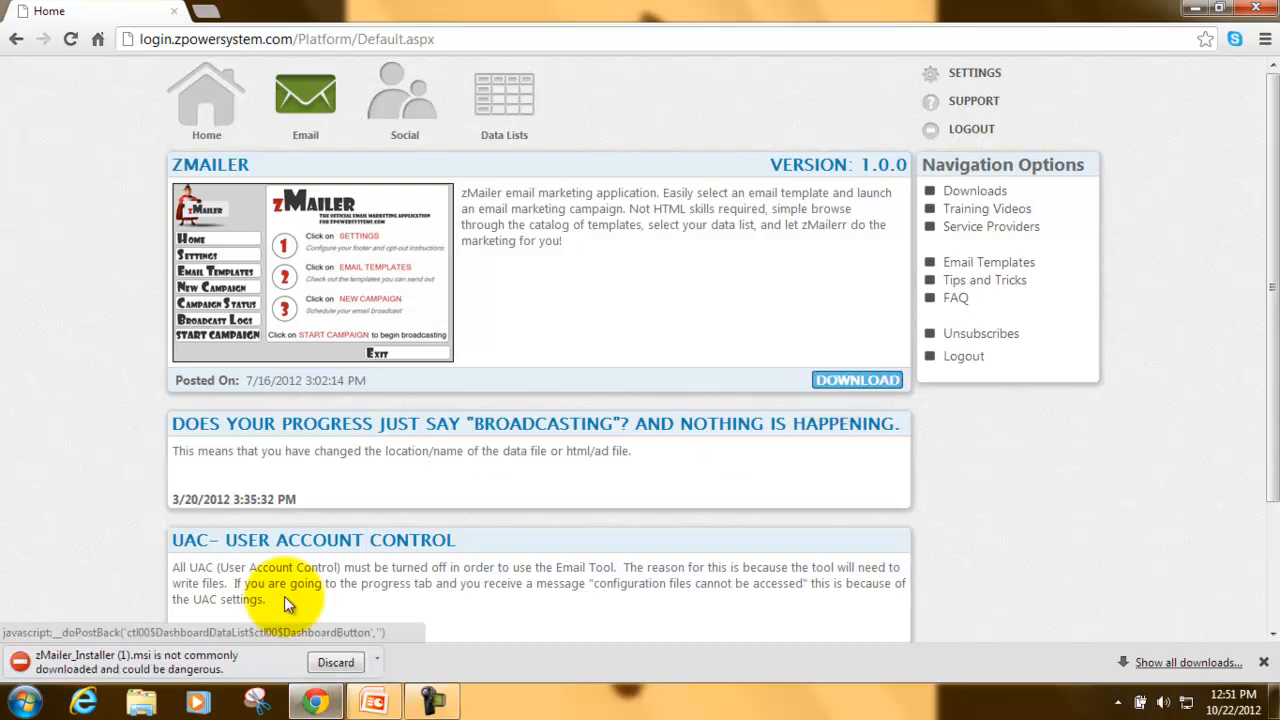
pyautogui.click(379, 664)
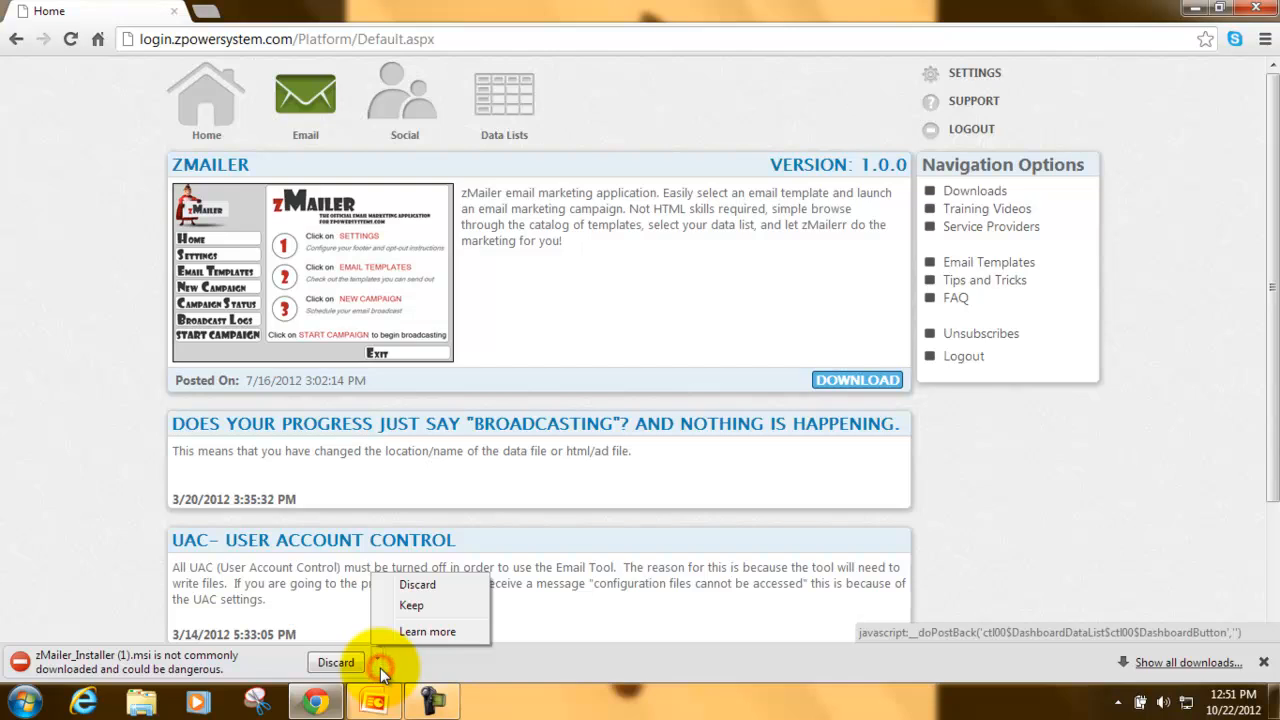
pyautogui.click(429, 606)
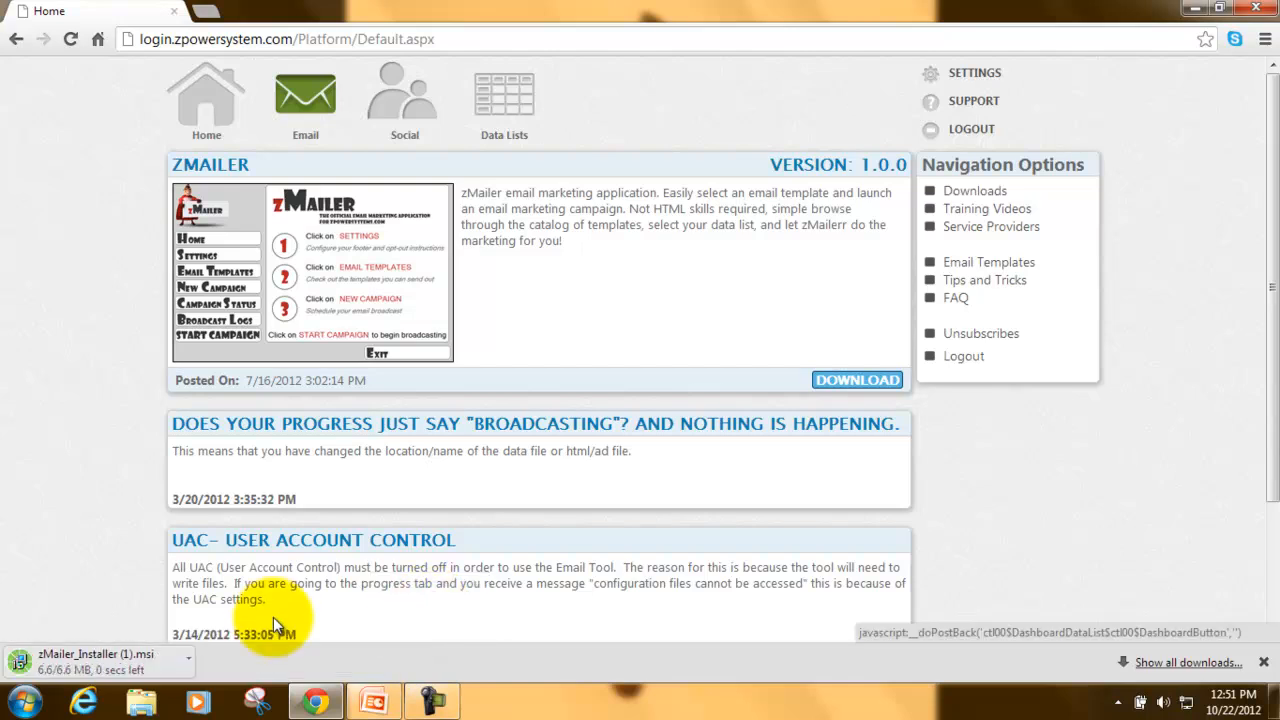
pyautogui.click(147, 678)
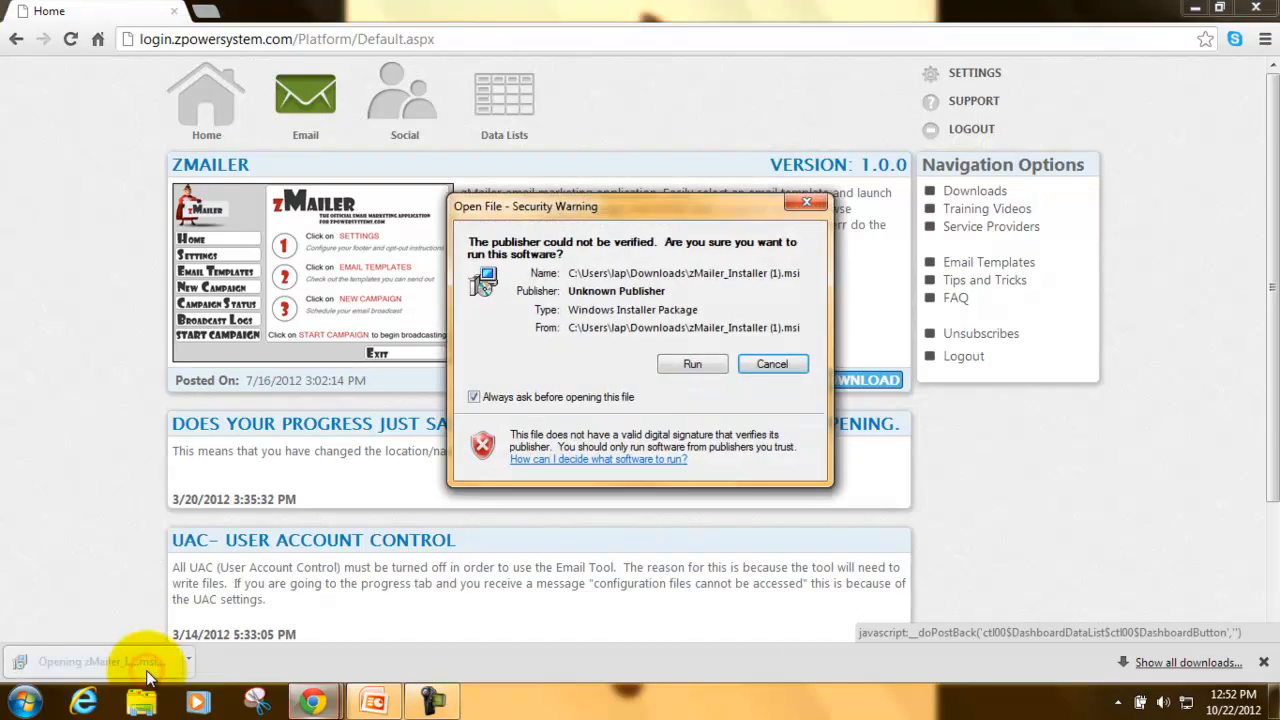
# - Install zMailer to C:\Program Files (x86)\zMailer after accepting the license, then close the wizard
pyautogui.click(711, 366)
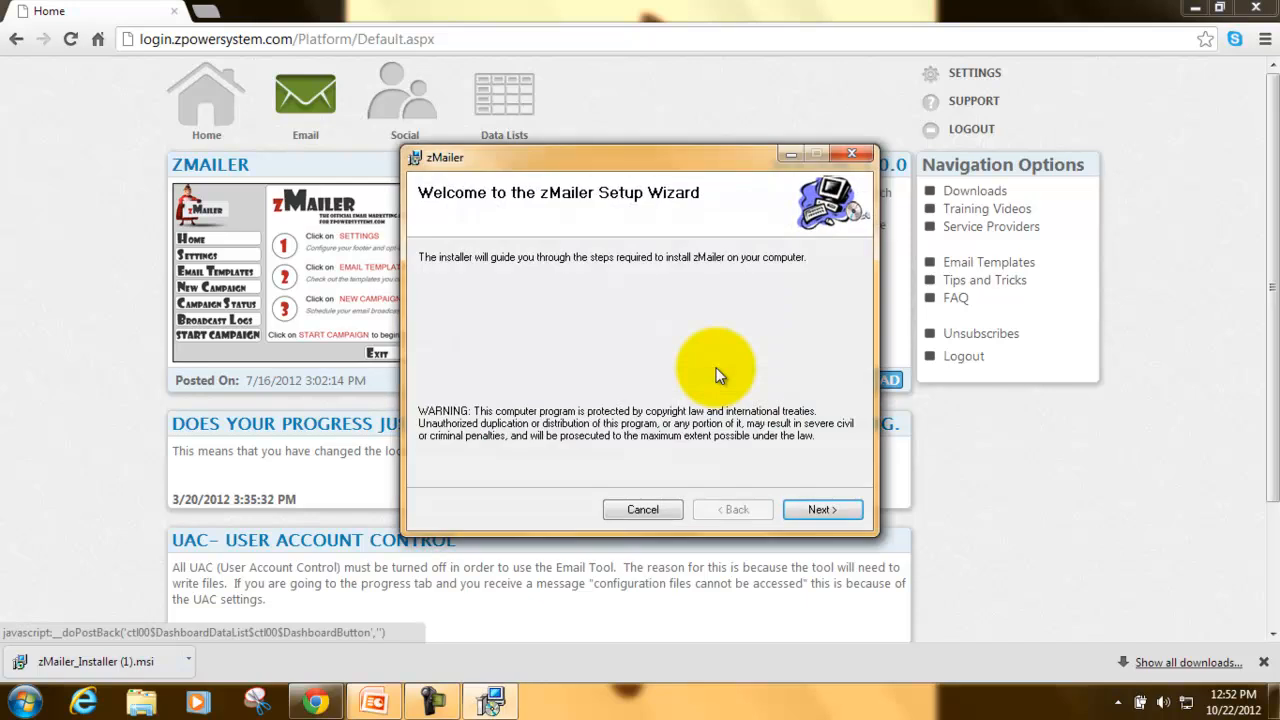
pyautogui.click(848, 515)
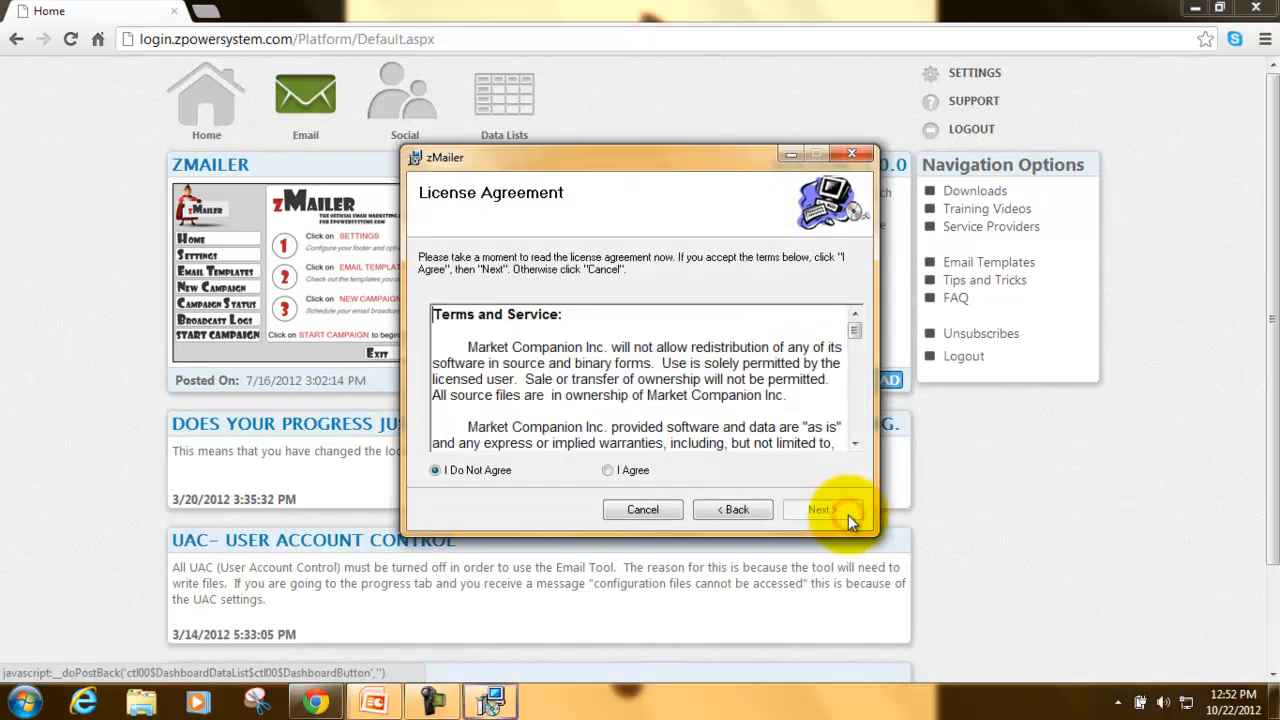
pyautogui.click(609, 471)
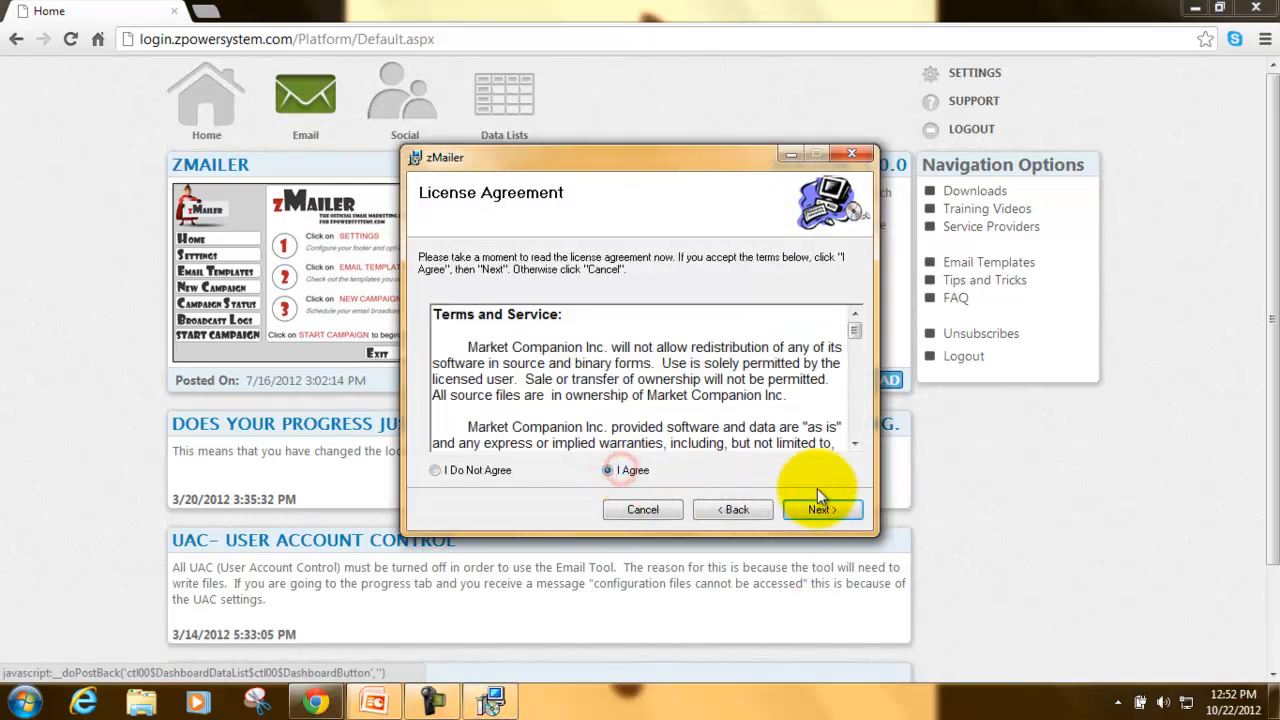
pyautogui.click(852, 513)
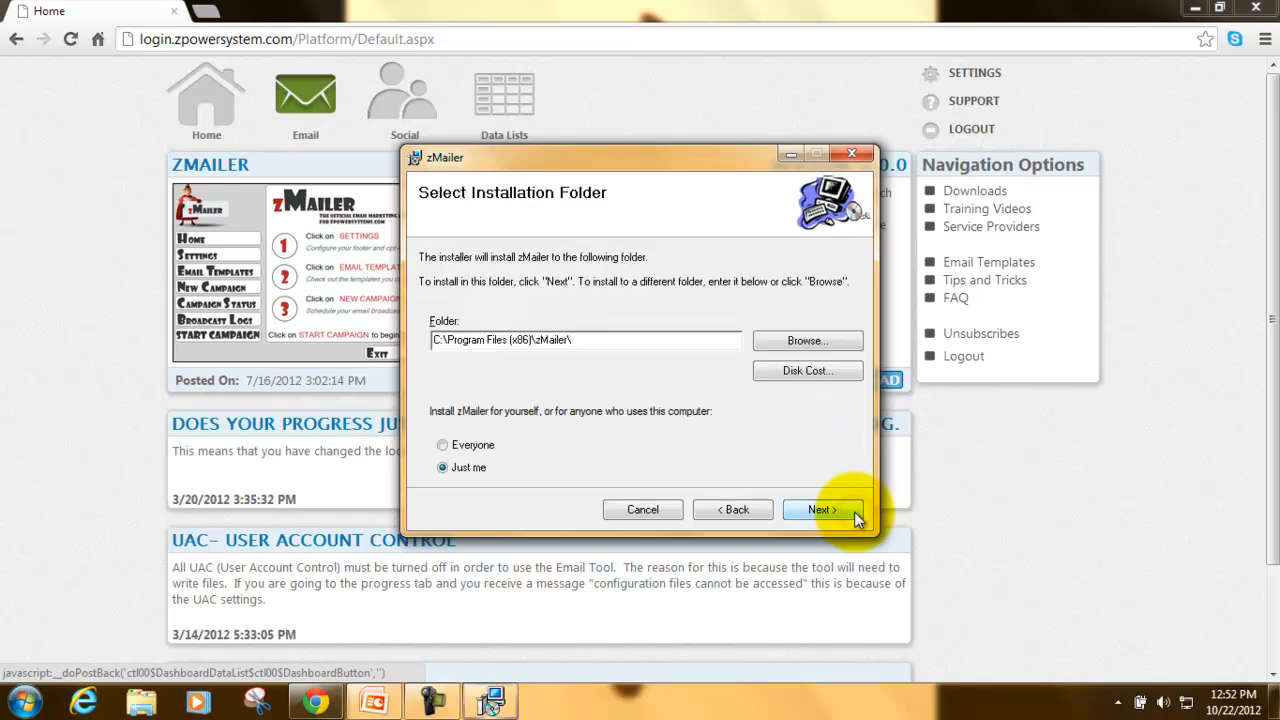
pyautogui.click(855, 512)
pyautogui.click(855, 512)
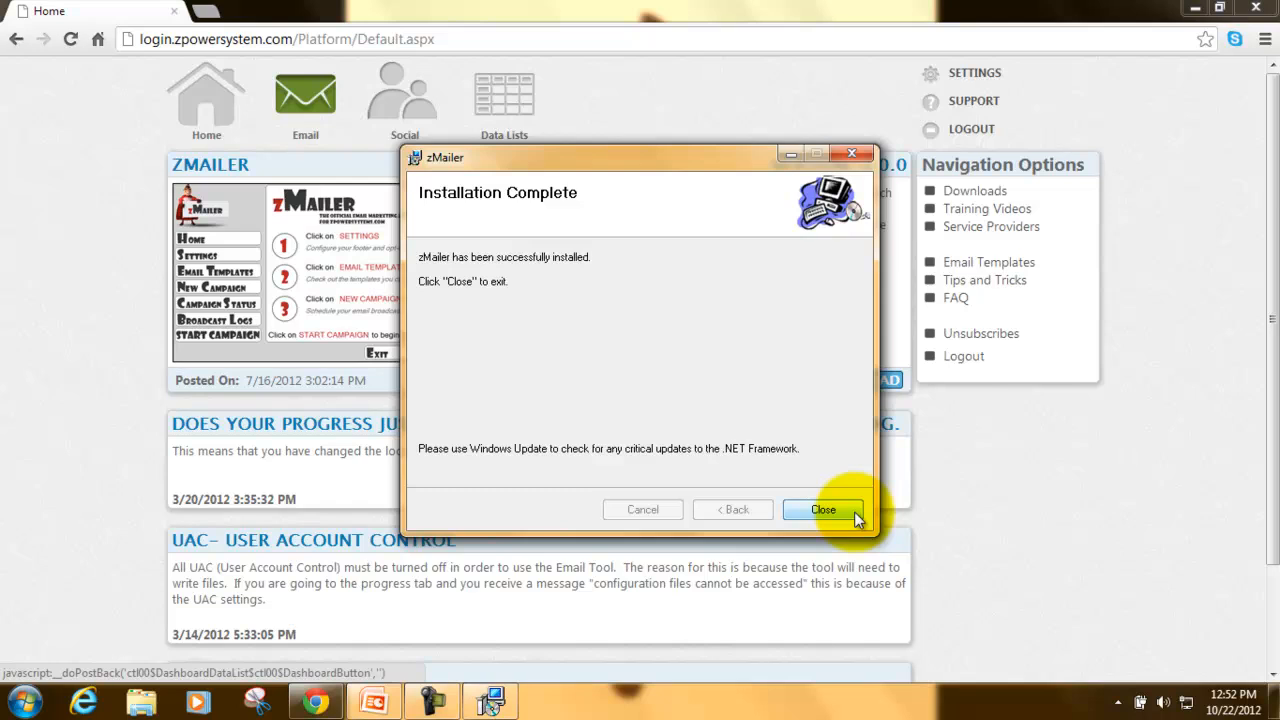
pyautogui.click(814, 512)
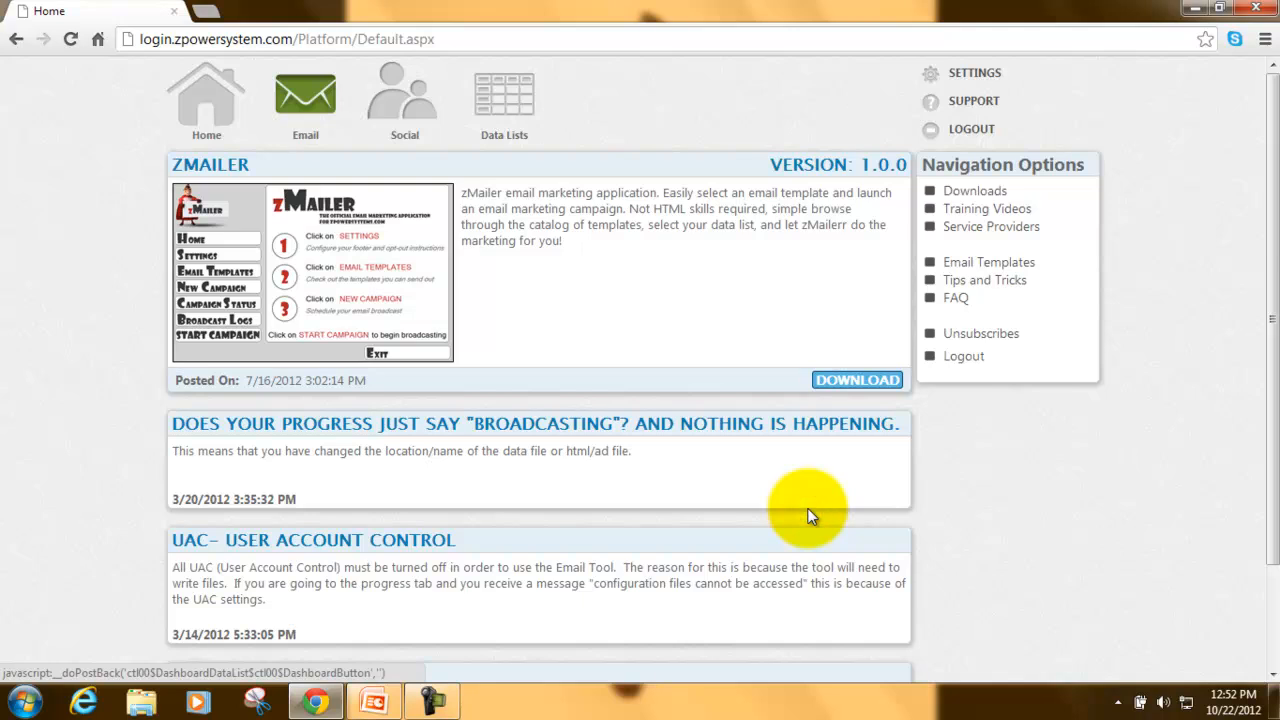
# - Launch zMailer from the desktop, log in with the account username and password, and open Settings
pyautogui.click(1198, 9)
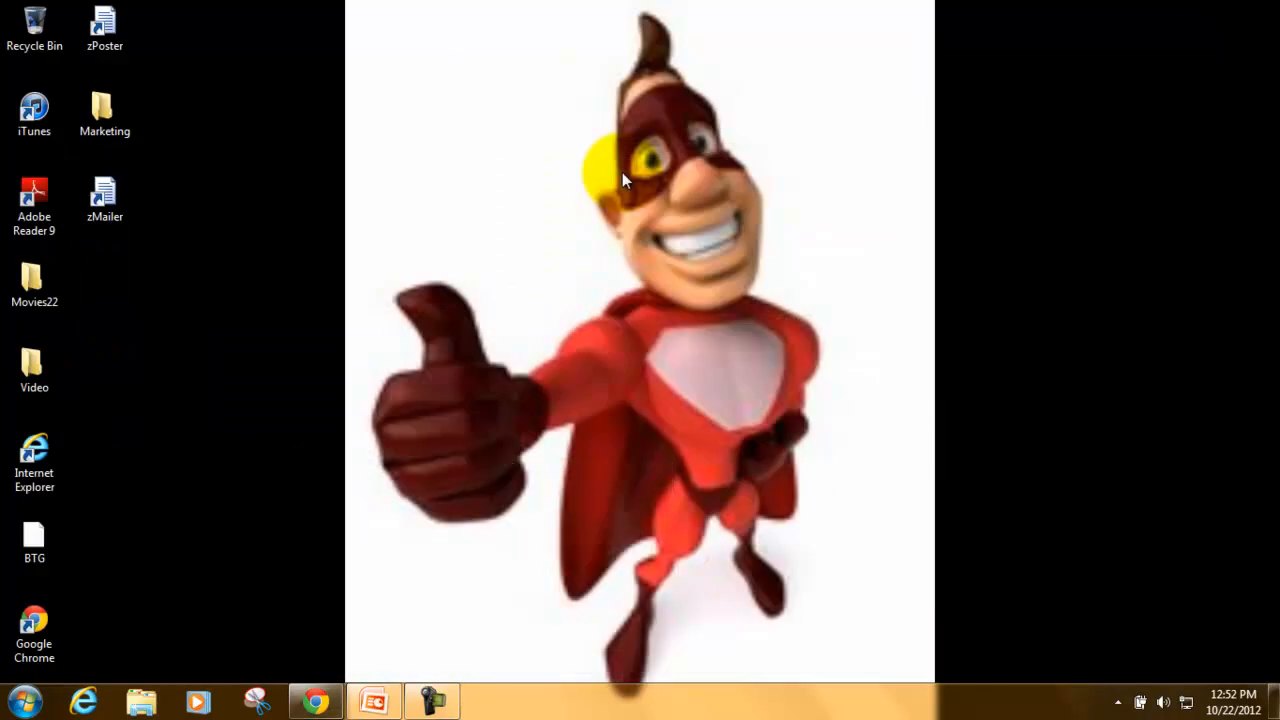
pyautogui.doubleClick(126, 192)
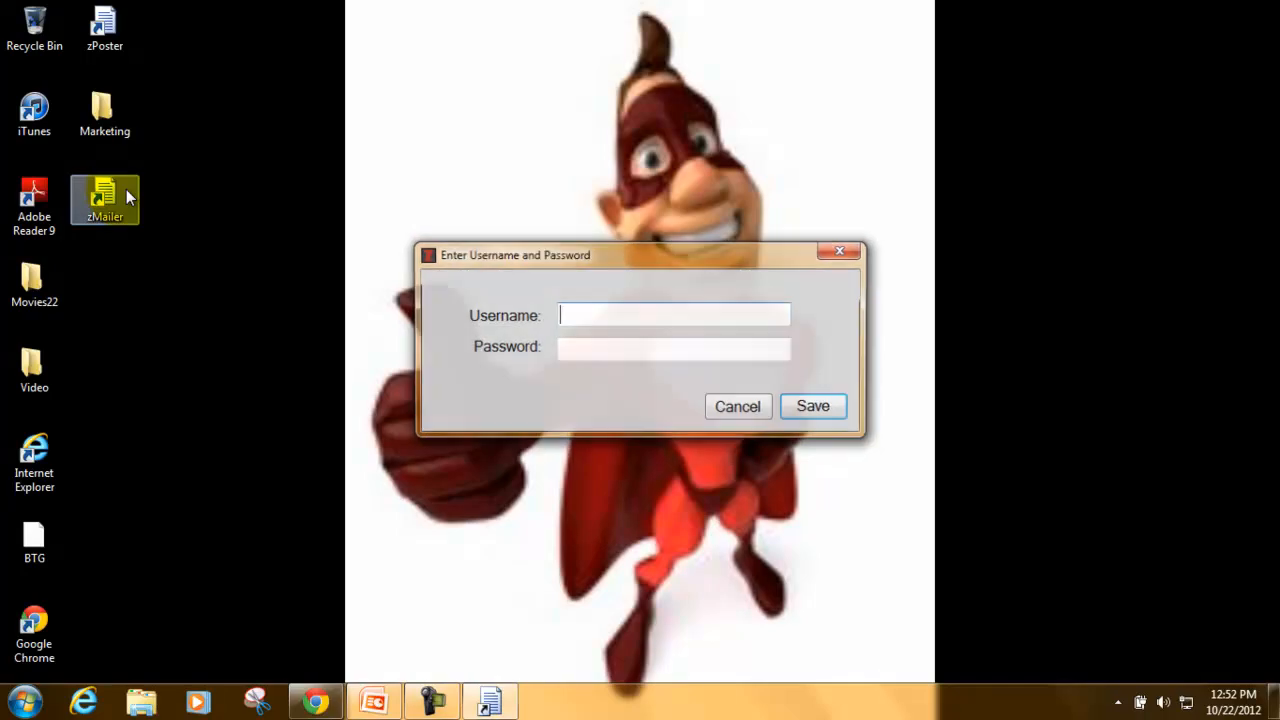
pyautogui.write('zpower')
pyautogui.press('Tab')
pyautogui.write('******')
pyautogui.press('Return')
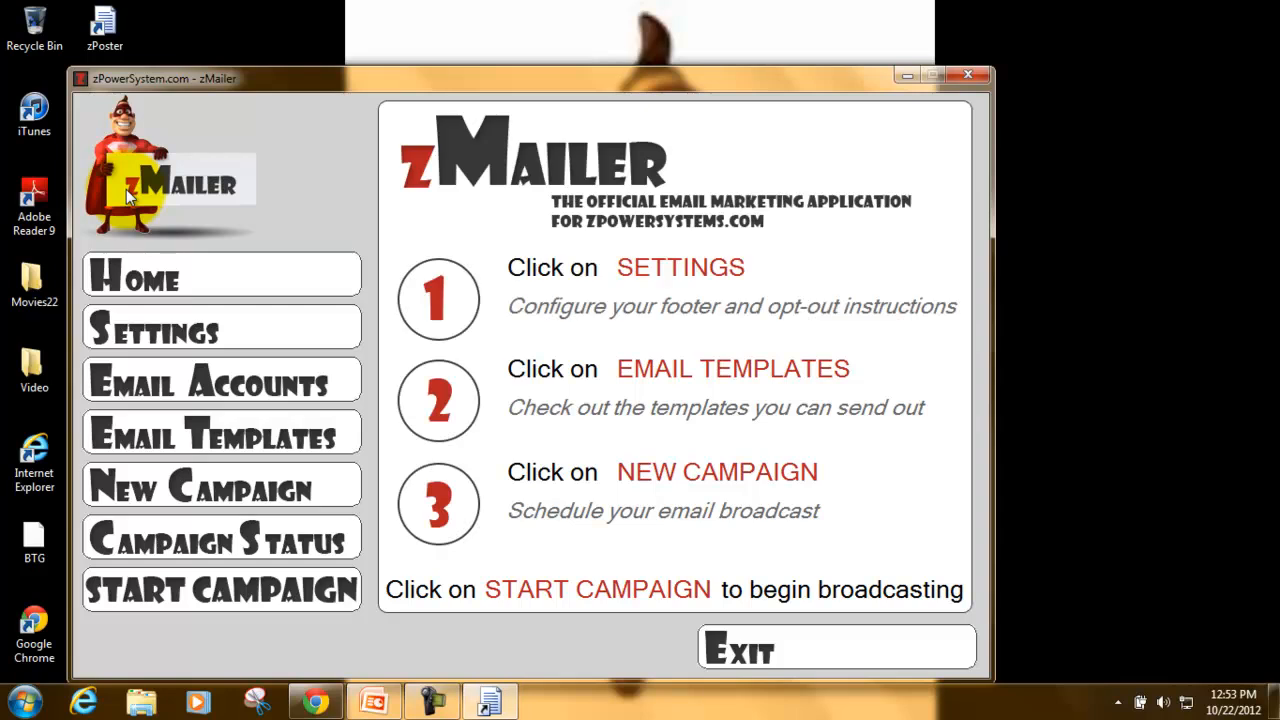
pyautogui.moveTo(491, 75); pyautogui.dragTo(595, 54)
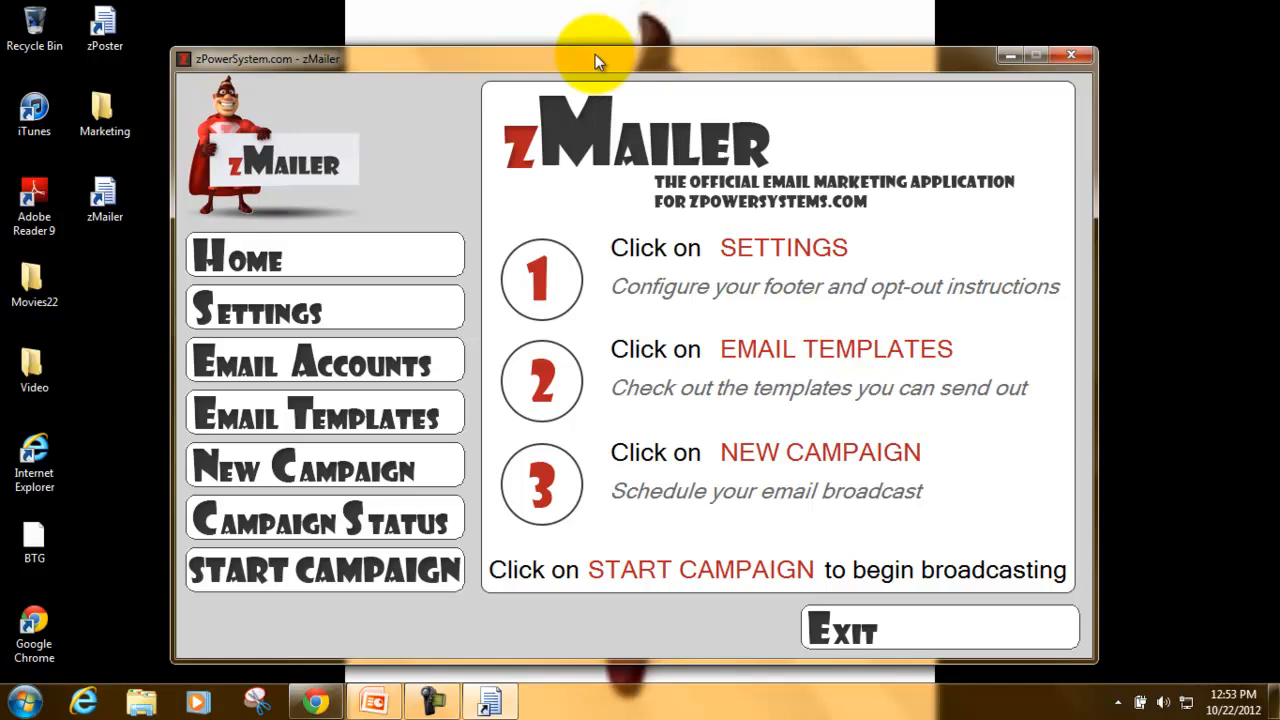
pyautogui.click(280, 317)
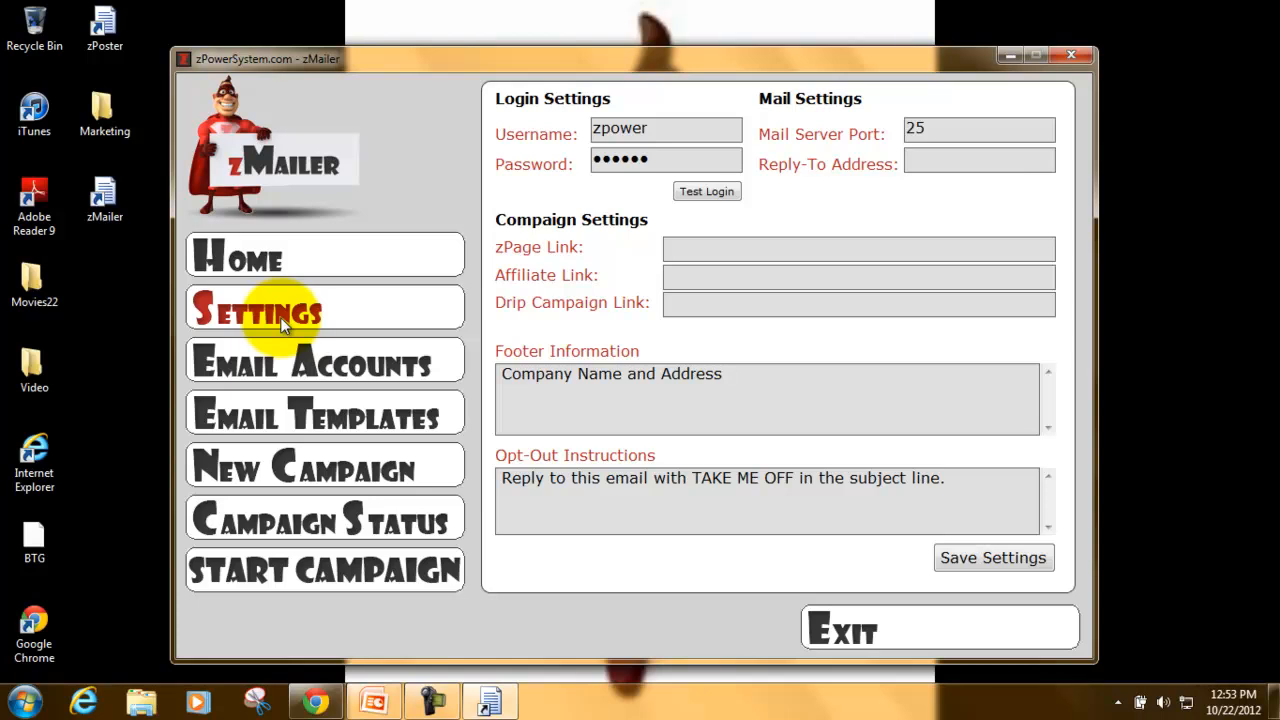
pyautogui.click(775, 391)
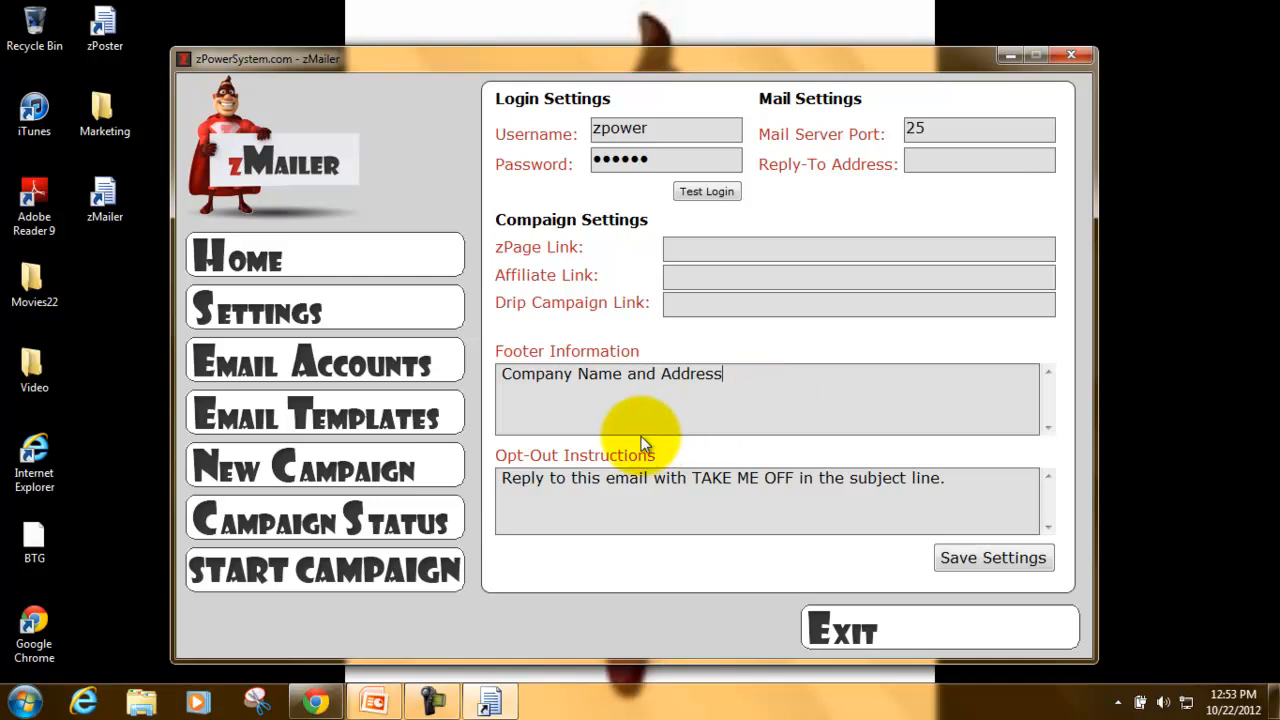
pyautogui.click(997, 494)
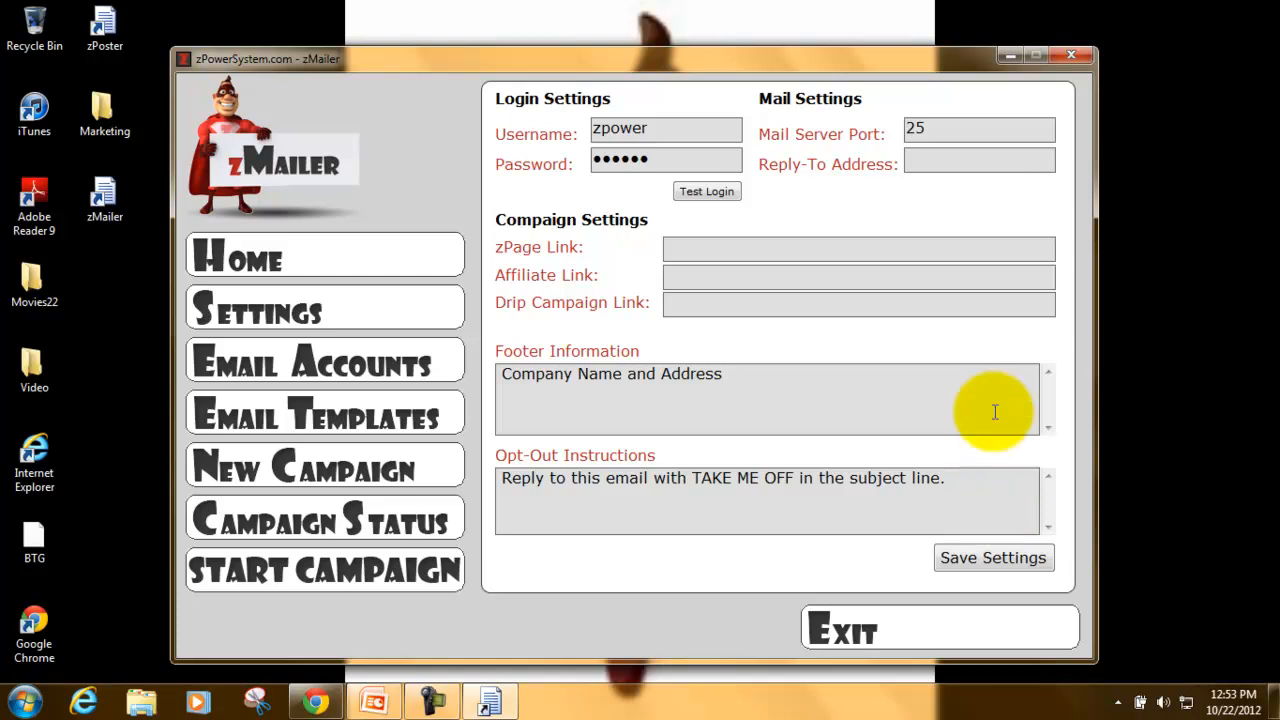
pyautogui.click(955, 131)
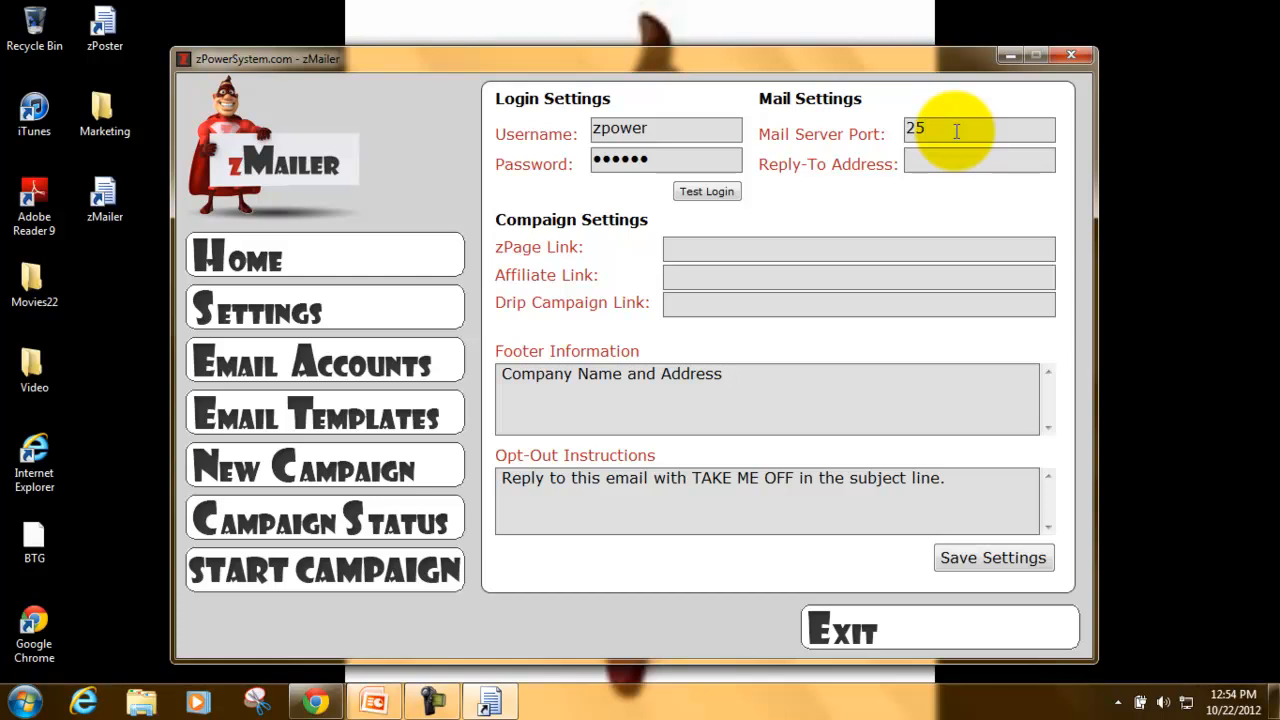
# - Review the Reply-To, zPage, affiliate and drip campaign link fields, then go to Email Accounts
pyautogui.click(949, 162)
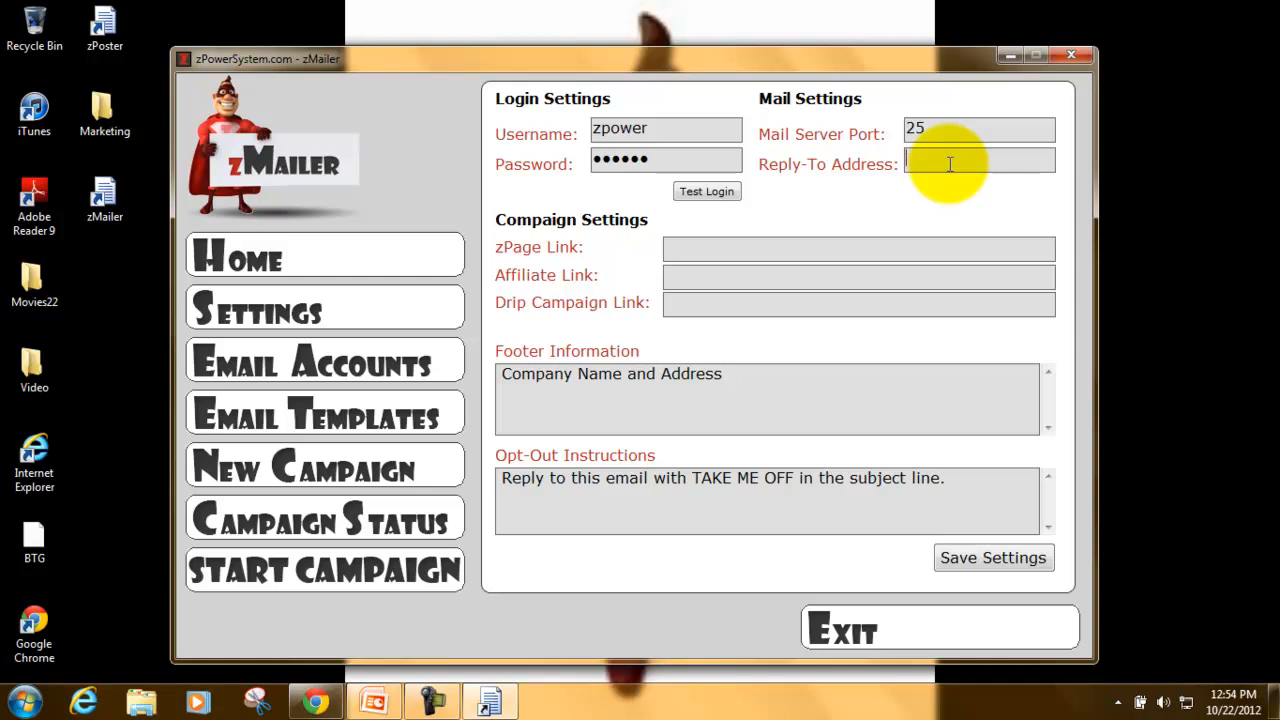
pyautogui.click(748, 252)
pyautogui.click(733, 277)
pyautogui.click(734, 308)
pyautogui.click(728, 256)
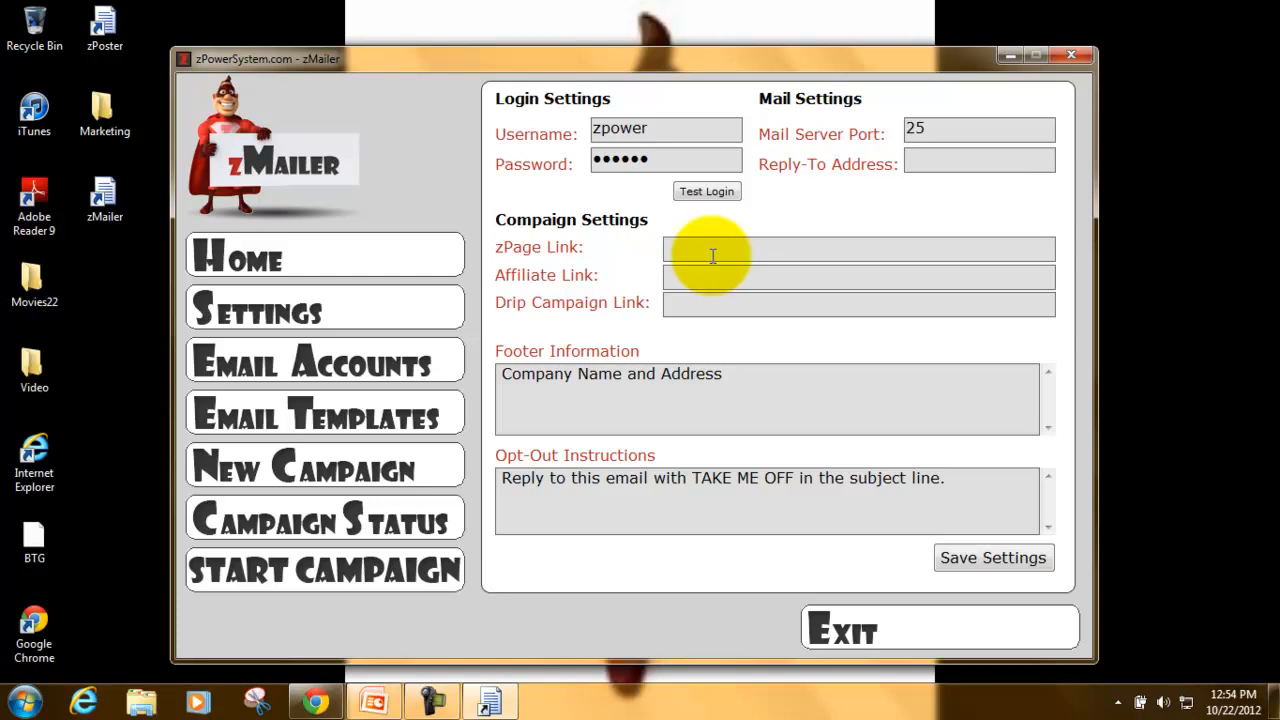
pyautogui.click(378, 368)
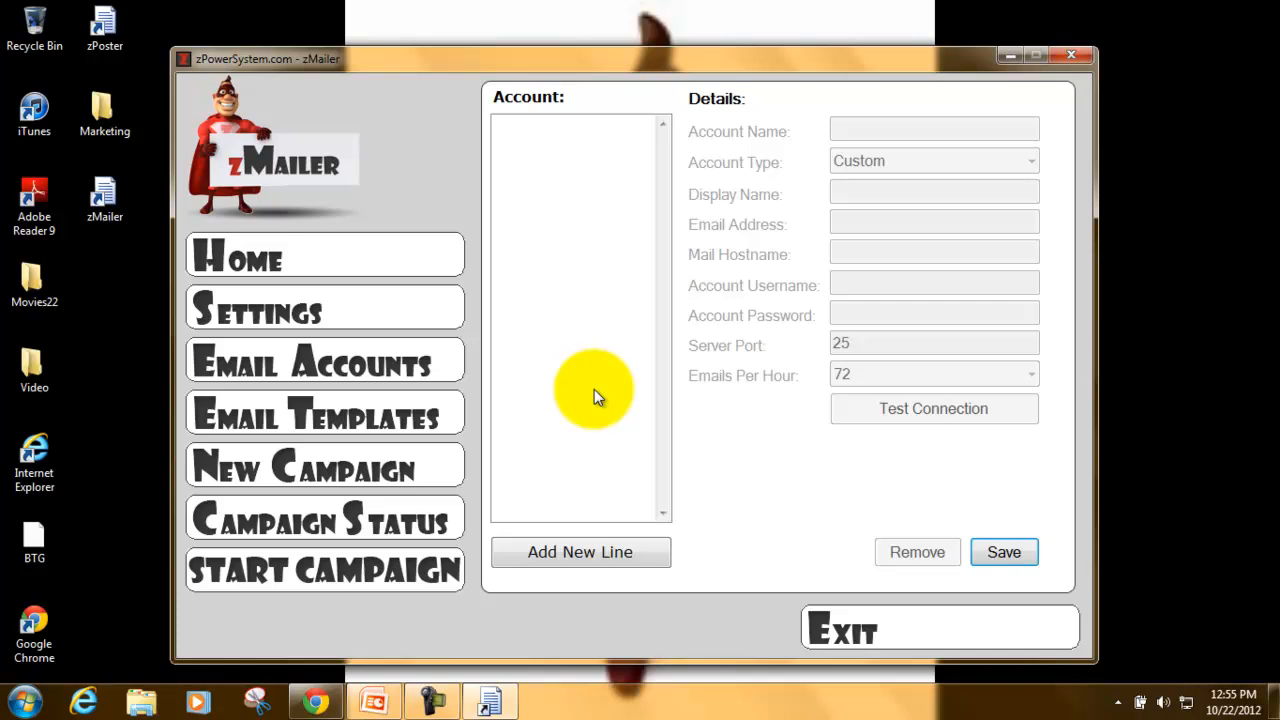
# - Add Email Account 1 and set its type to Yahoo (smtp.mail.yahoo.com, port 465) after trying Gmail and Hotmail
pyautogui.click(585, 555)
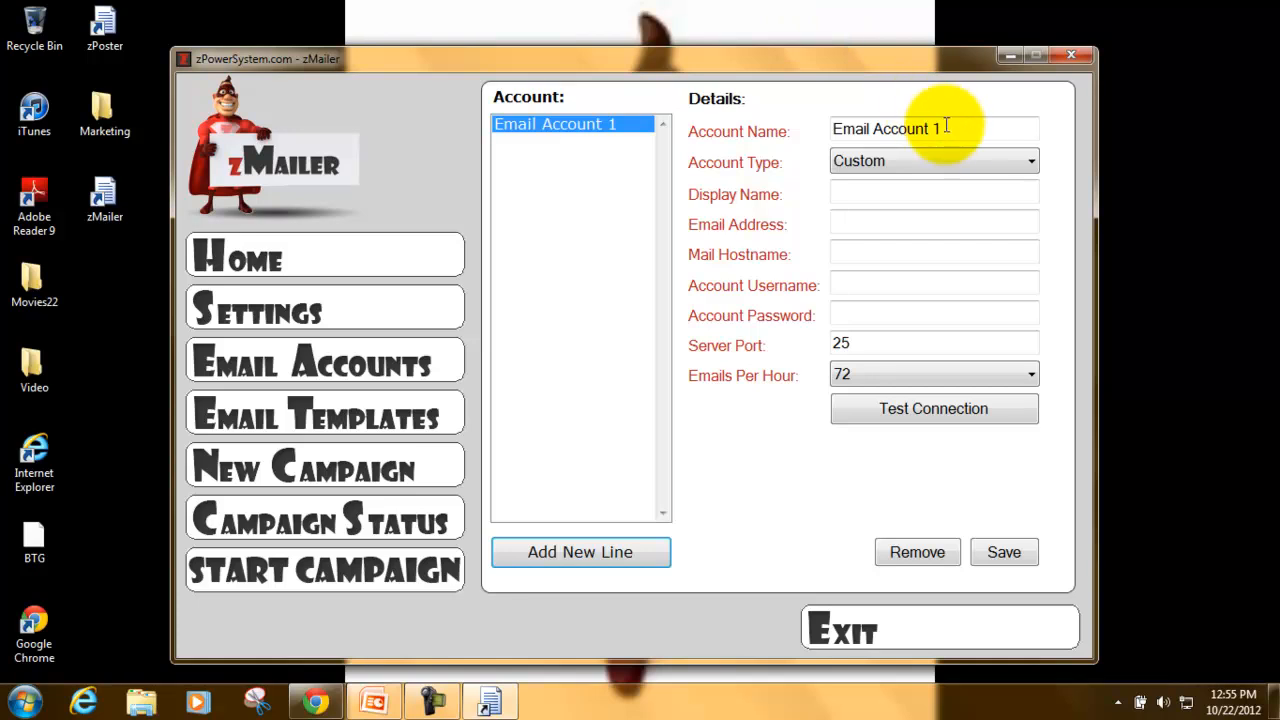
pyautogui.click(960, 165)
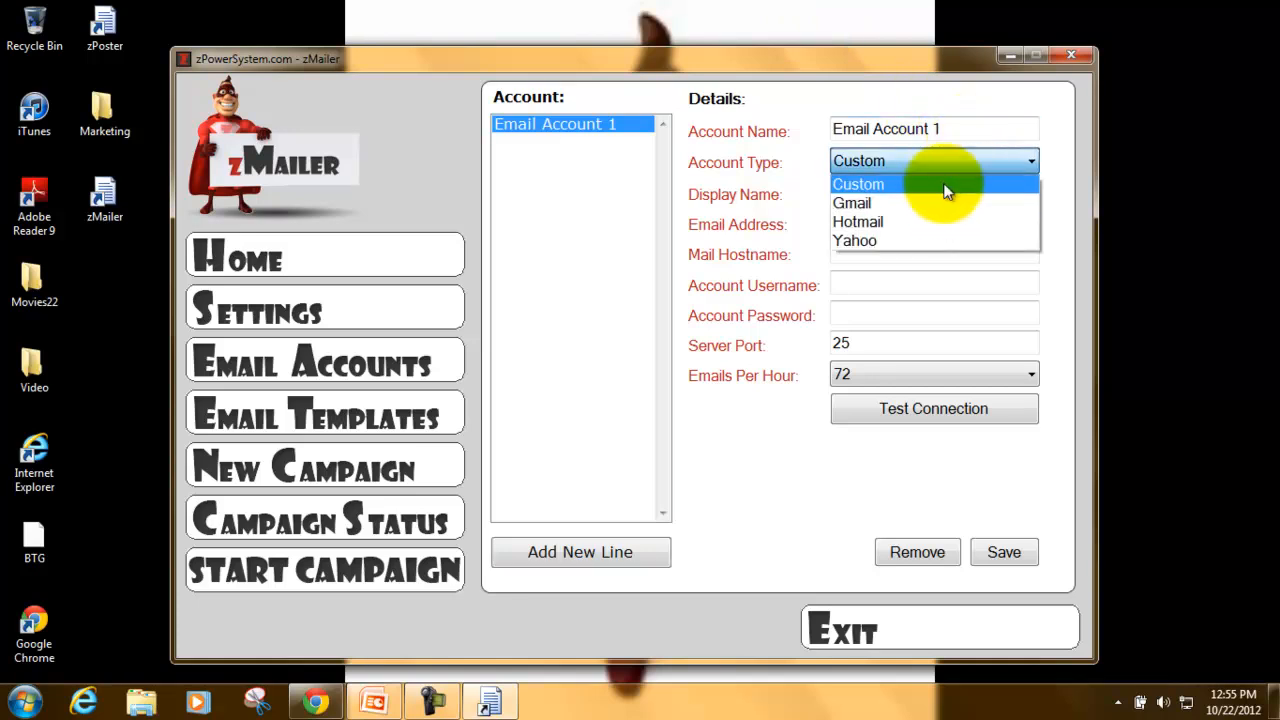
pyautogui.click(944, 183)
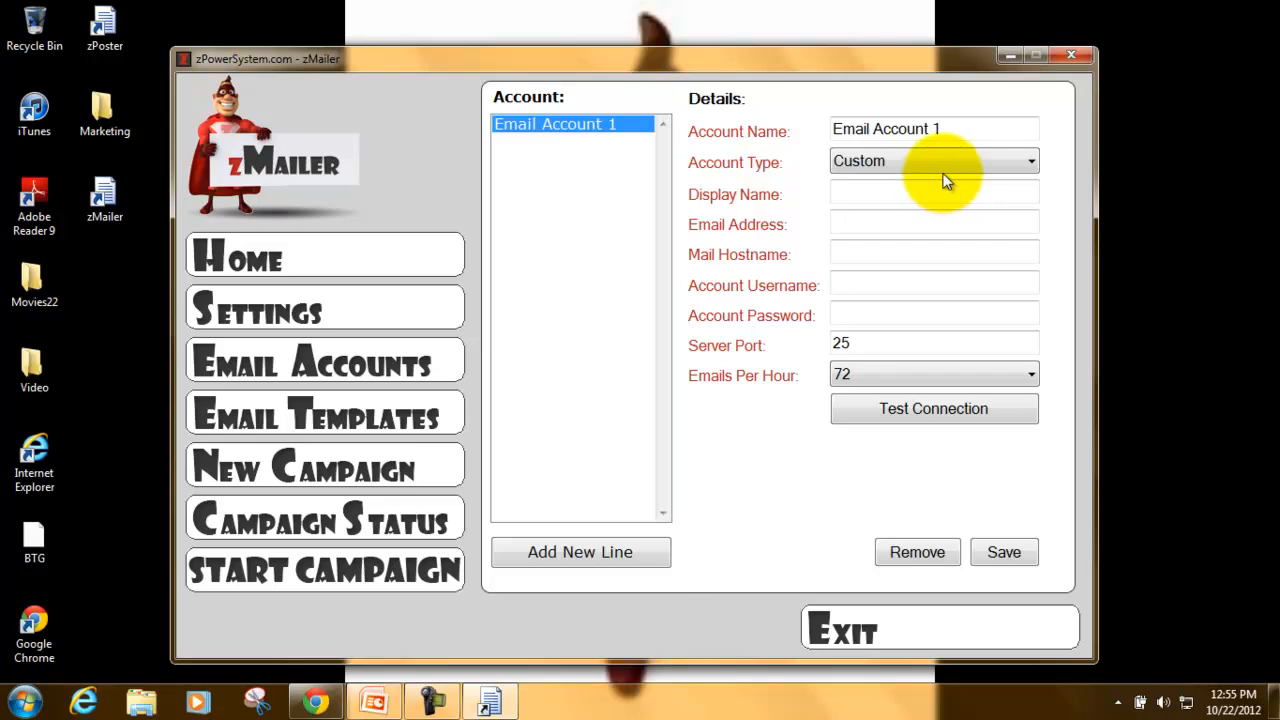
pyautogui.click(946, 170)
pyautogui.click(944, 200)
pyautogui.click(950, 162)
pyautogui.click(952, 221)
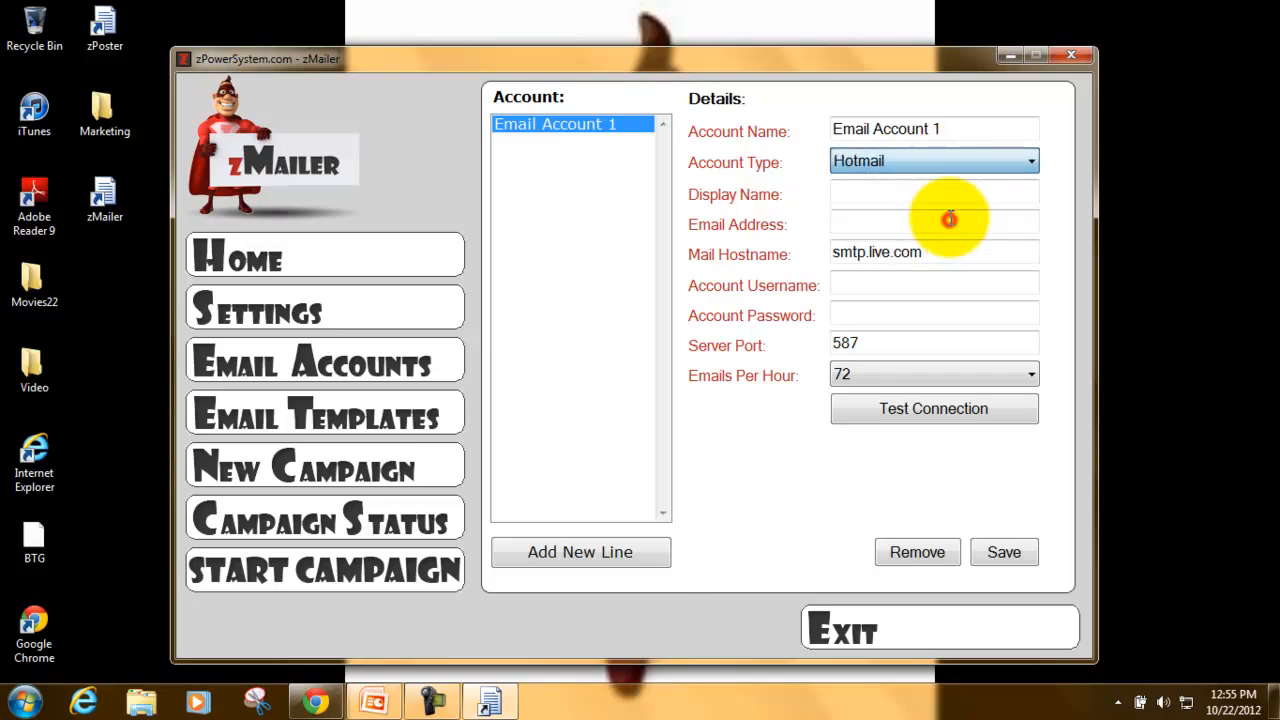
pyautogui.click(961, 160)
pyautogui.click(957, 241)
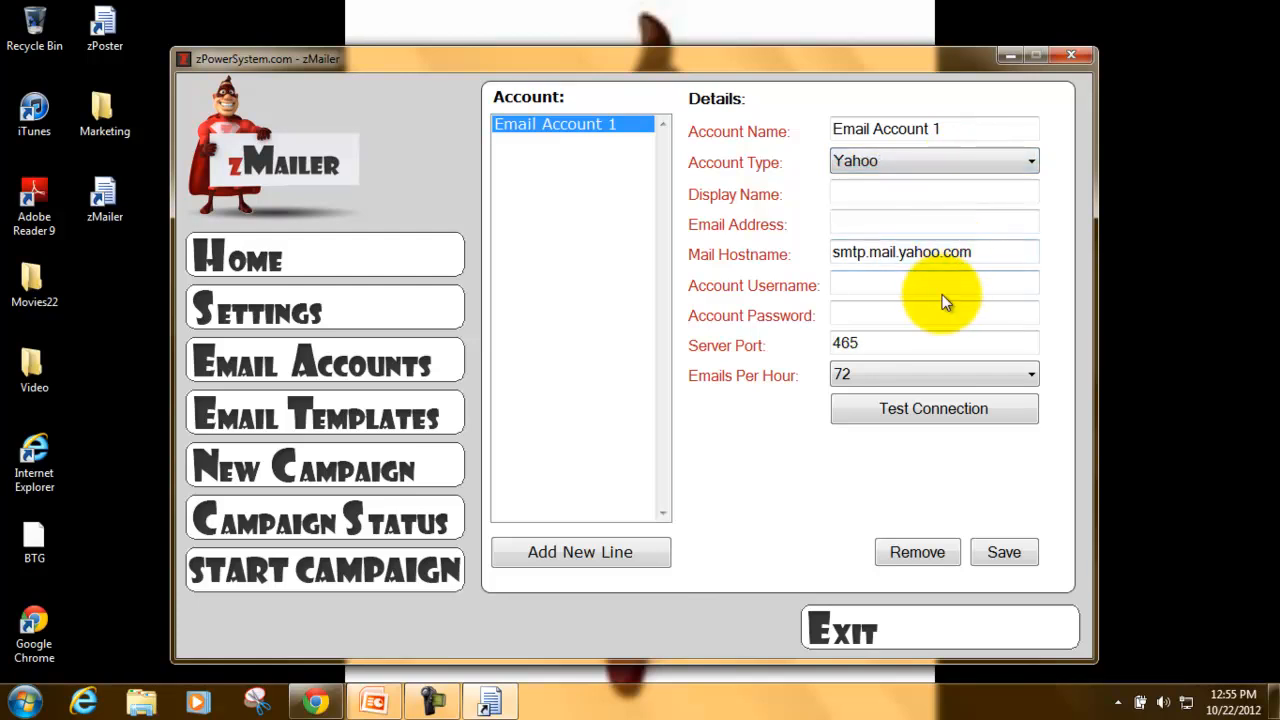
pyautogui.click(915, 197)
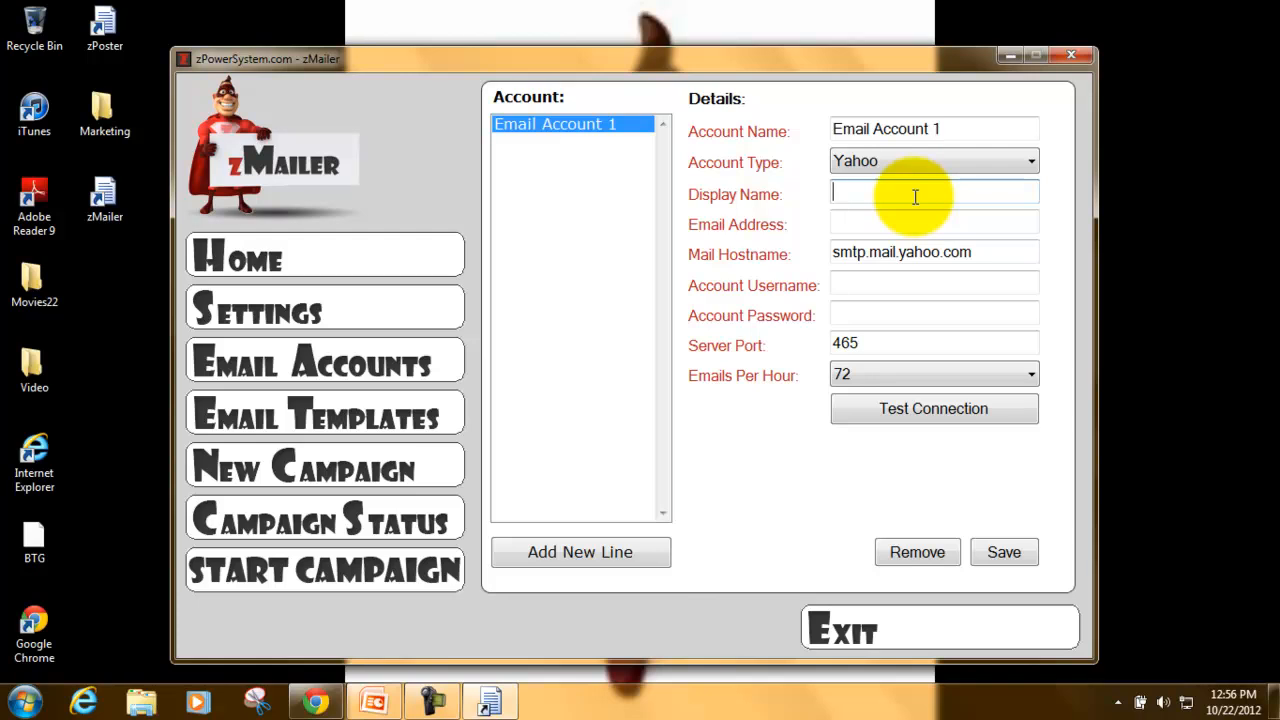
# - Fill in Email Account 1's email address, account username and password
pyautogui.click(903, 225)
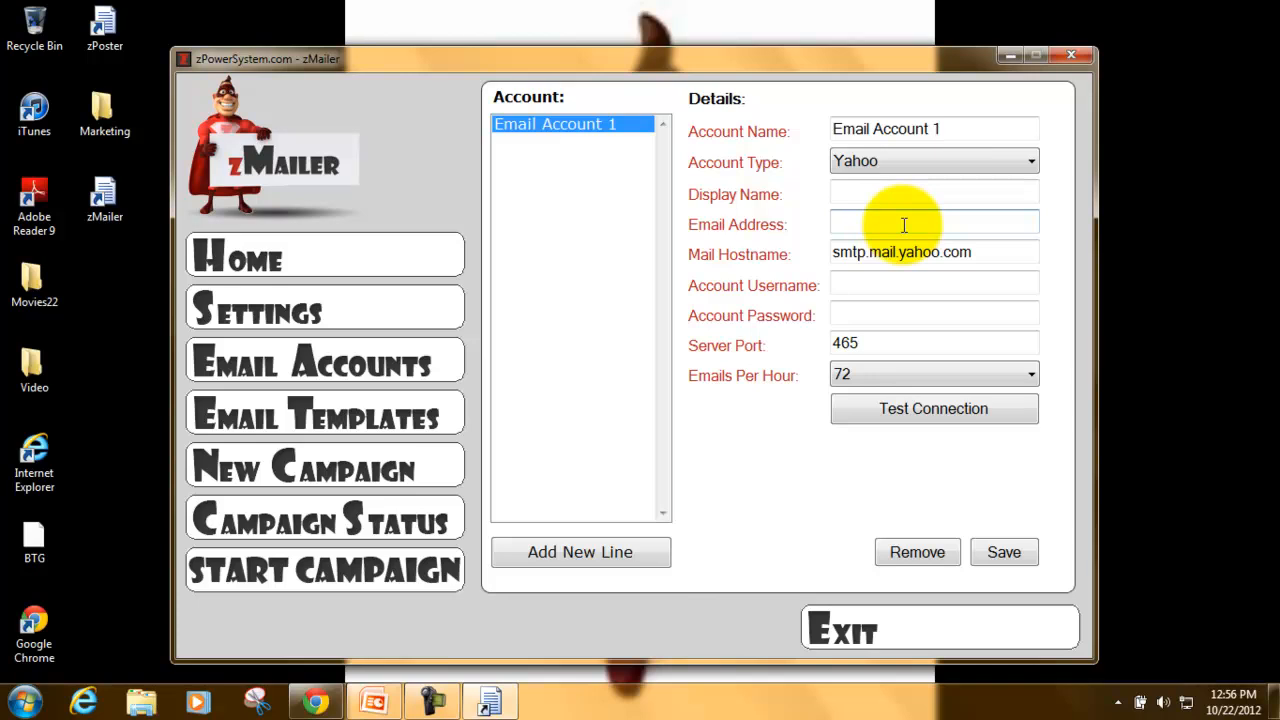
pyautogui.press('Tab')
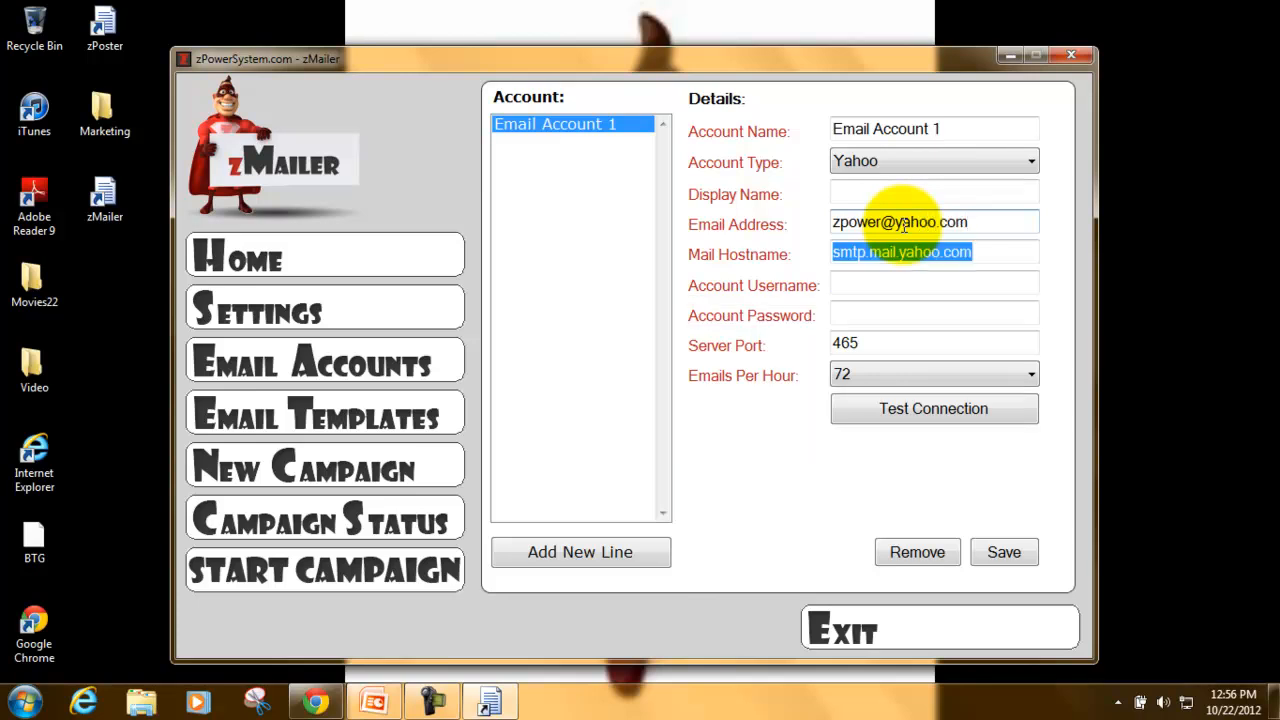
pyautogui.click(921, 287)
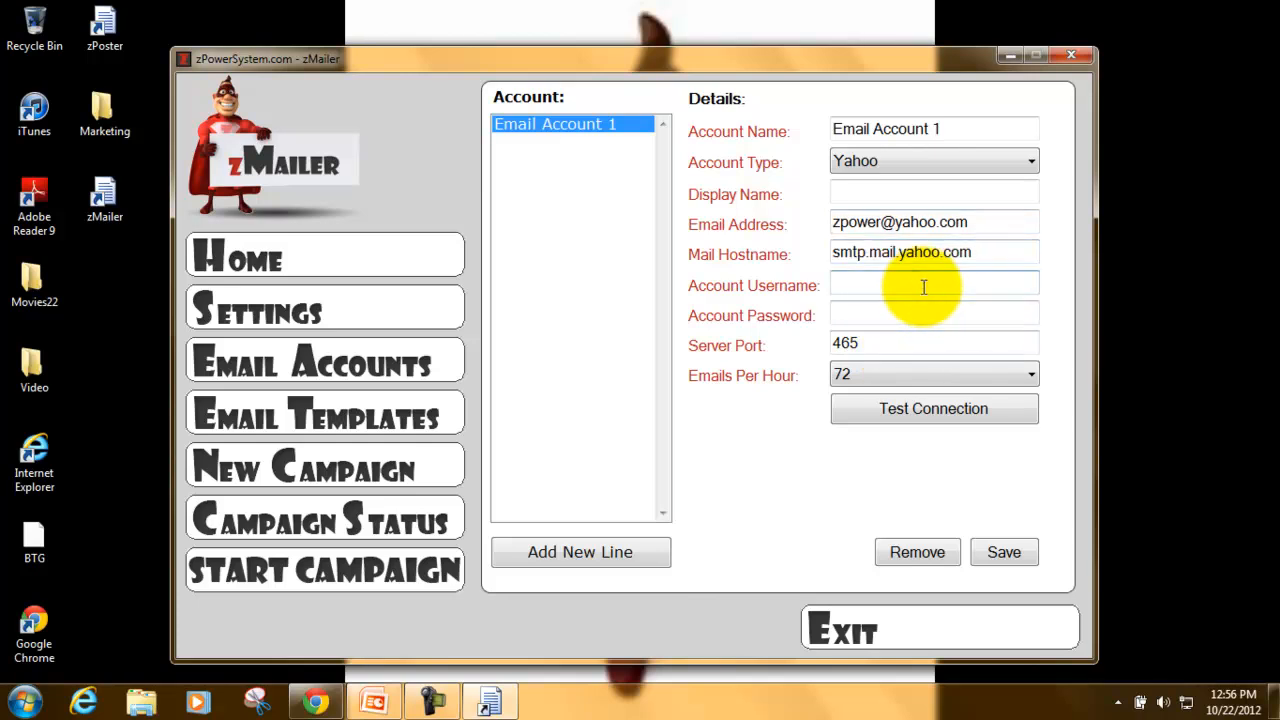
pyautogui.press('Tab')
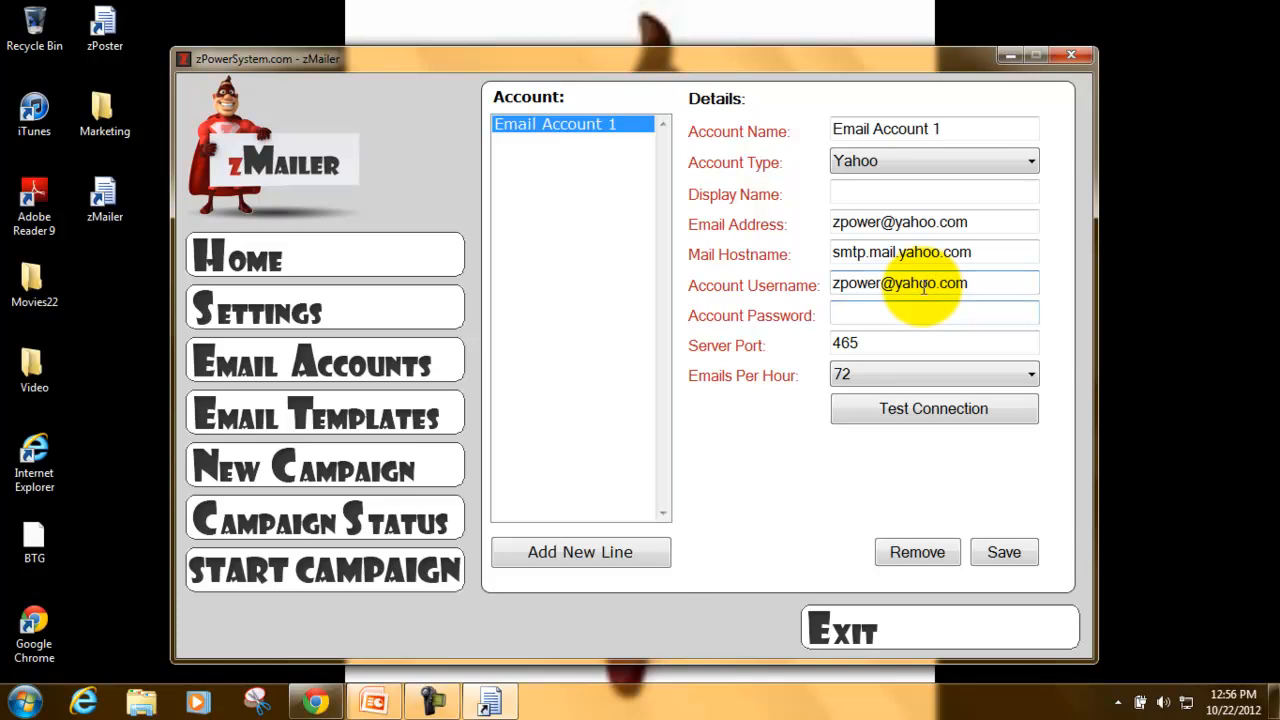
pyautogui.write('abc1234')
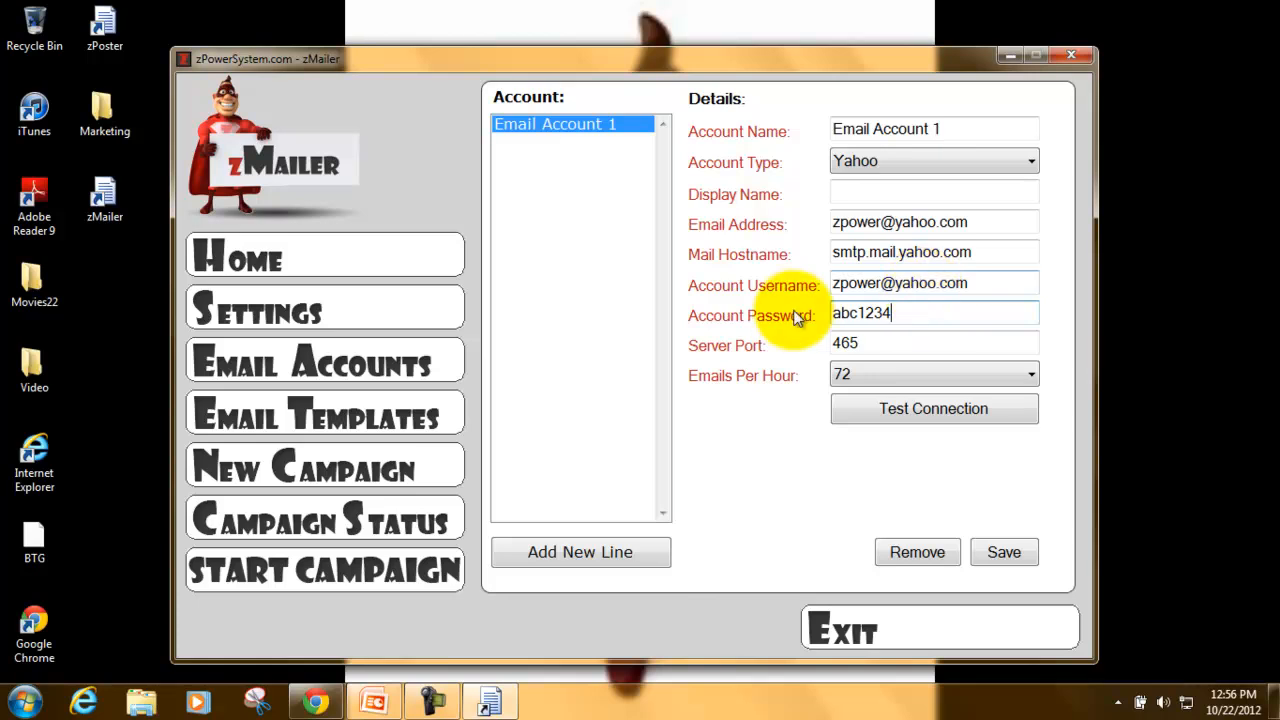
# - Limit the account to 24 emails per hour and set the display name to 'YOUR NAME'
pyautogui.click(872, 348)
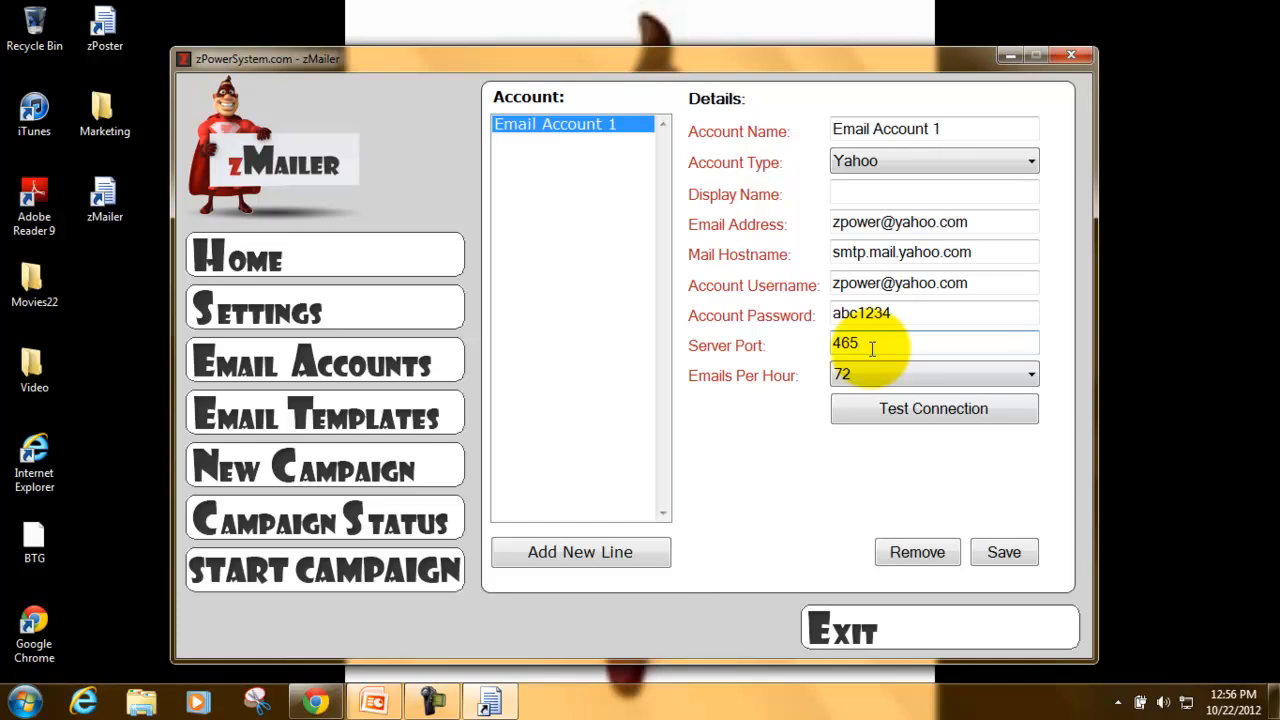
pyautogui.click(879, 377)
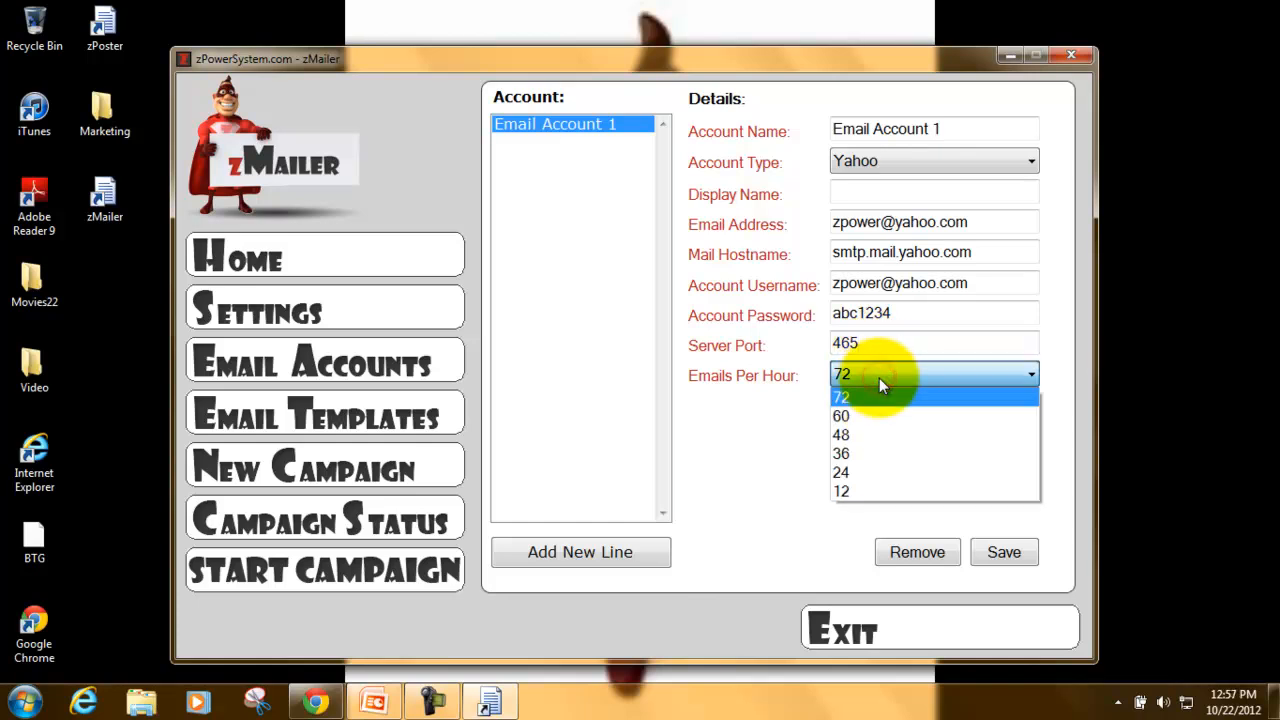
pyautogui.click(888, 472)
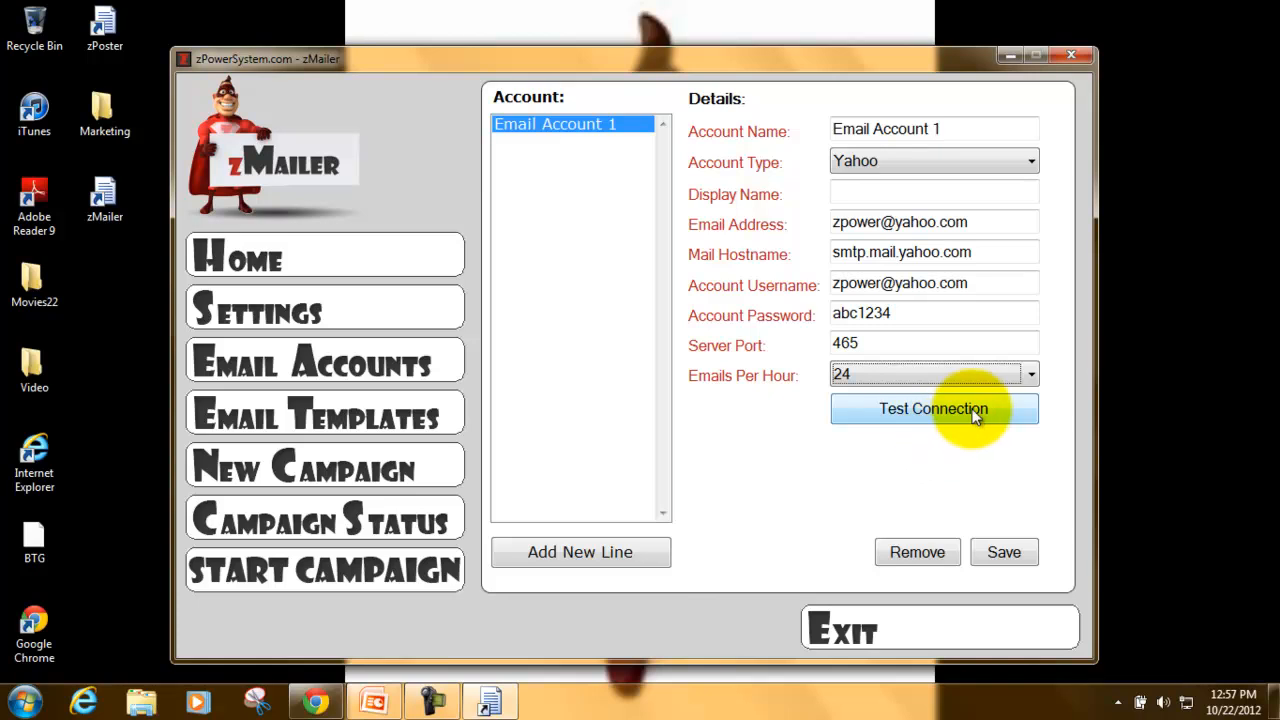
pyautogui.click(892, 190)
pyautogui.write('YOUR NAME')
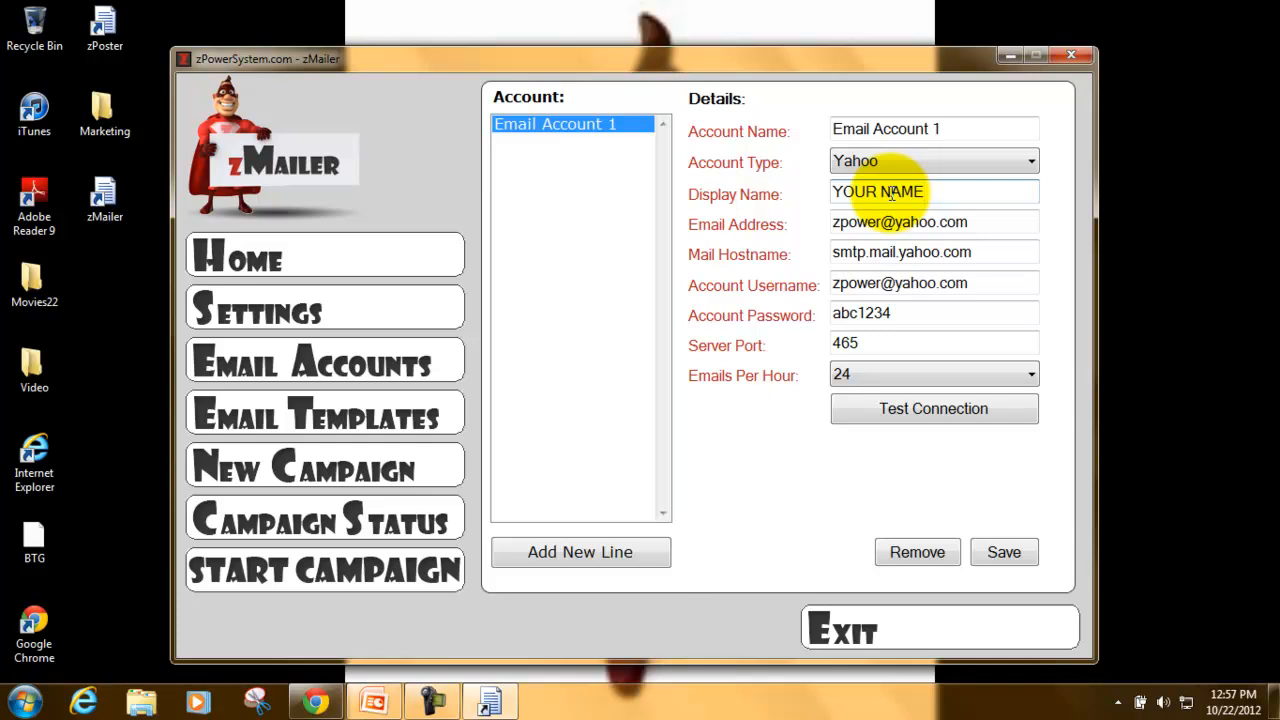
# - Test the connection, dismiss the failure message, and save Email Account 1
pyautogui.click(979, 421)
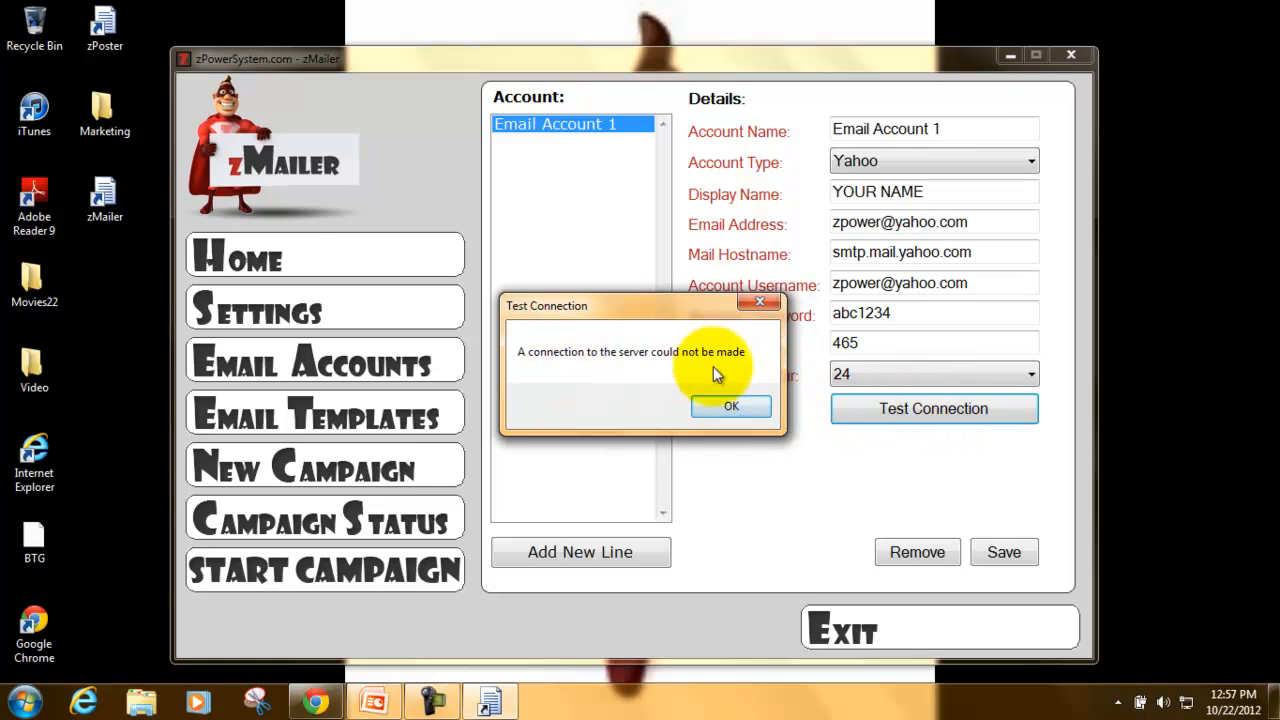
pyautogui.click(716, 406)
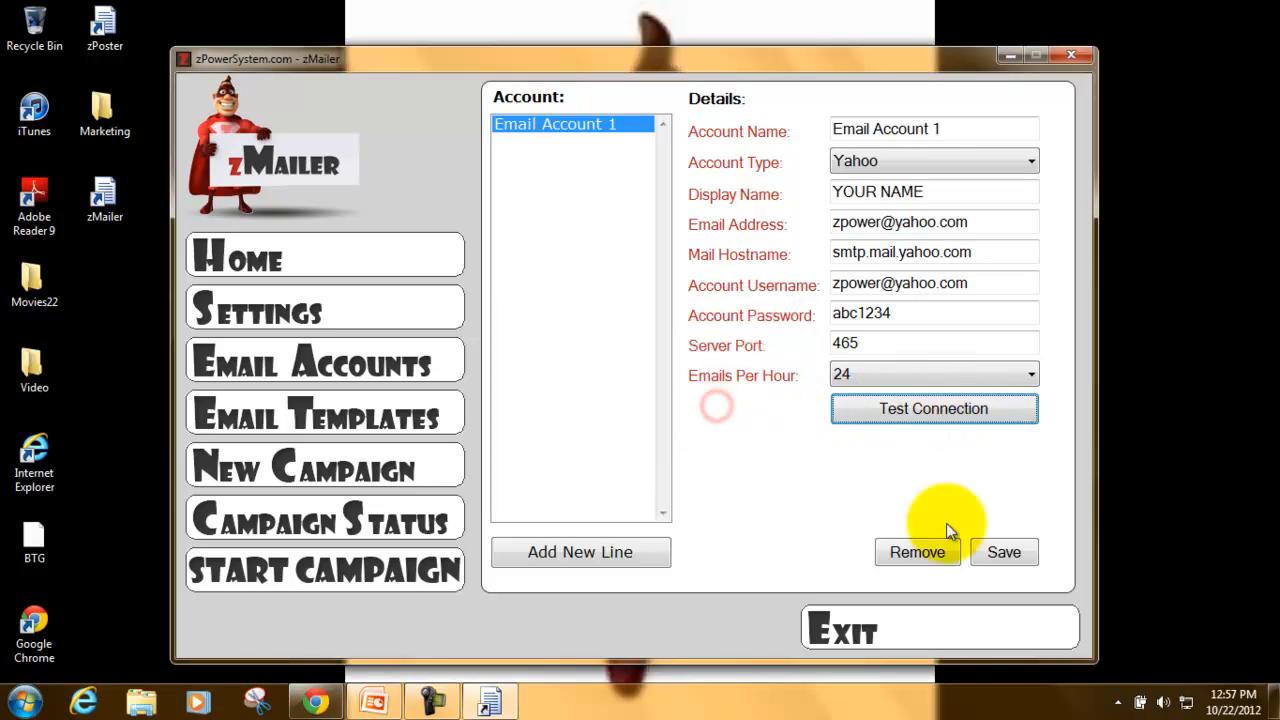
pyautogui.click(1004, 552)
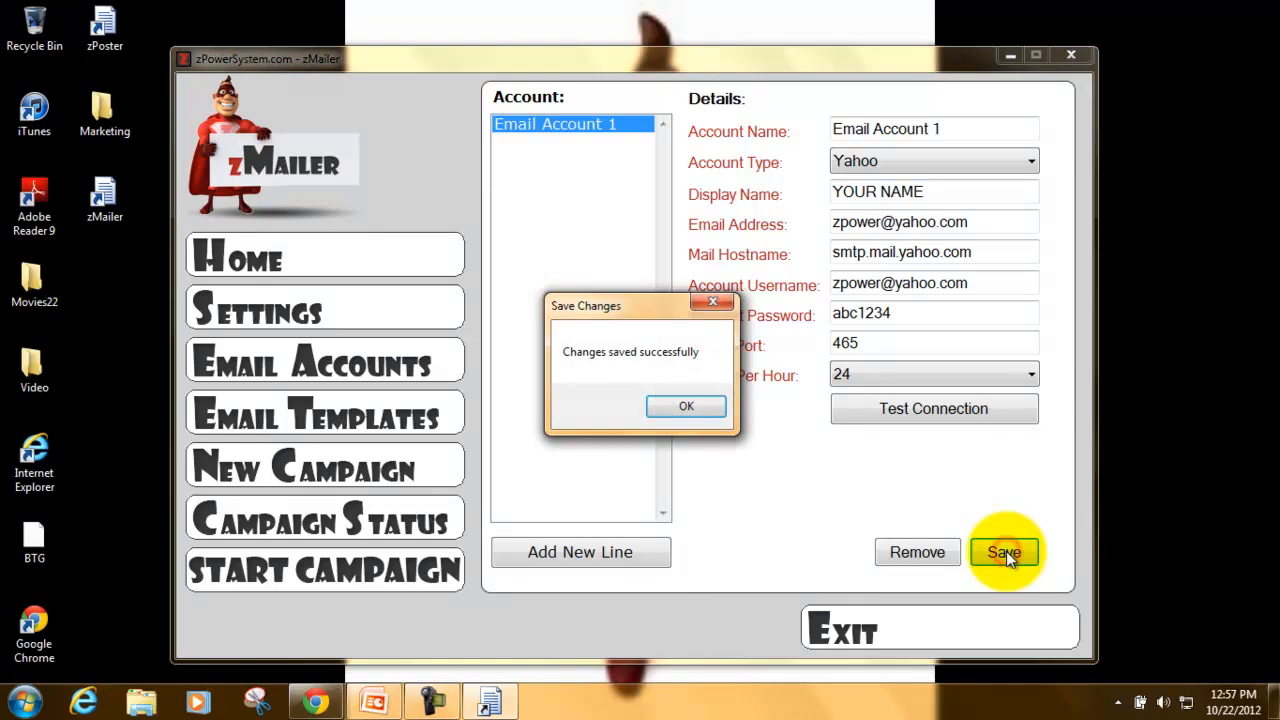
pyautogui.click(694, 406)
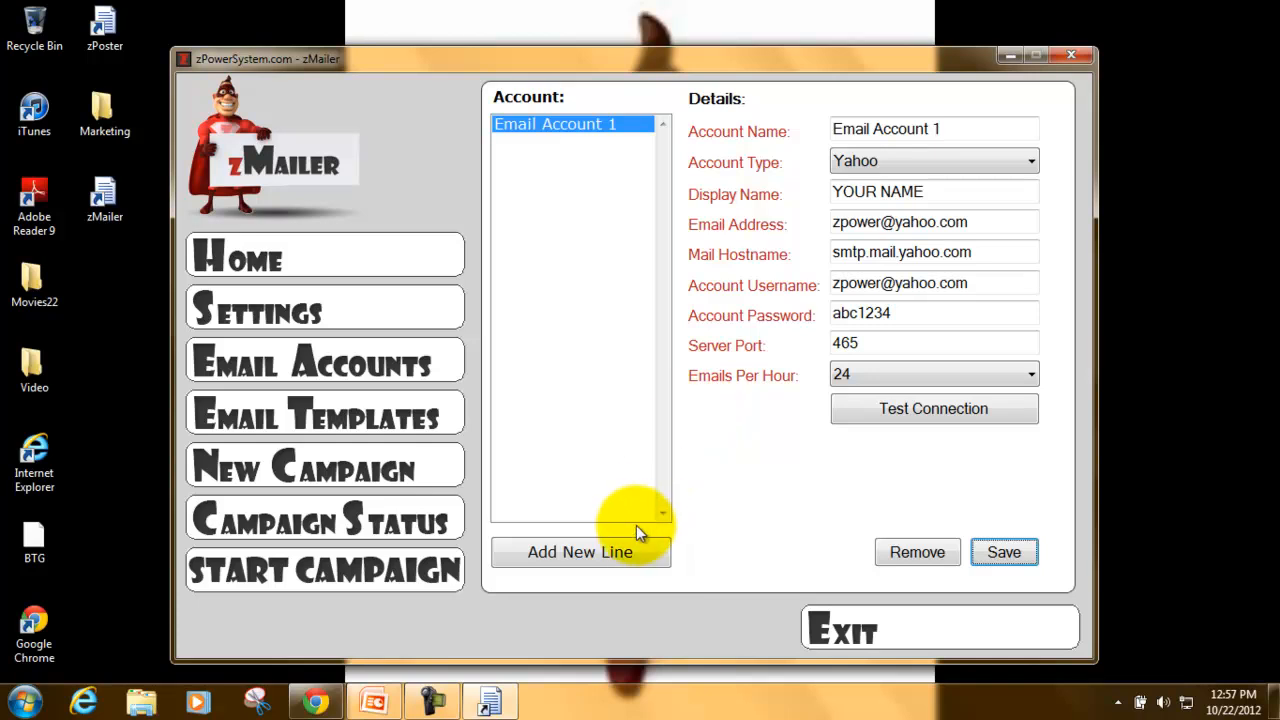
# - Add nine more account entries, extending the list to Email Account 10
pyautogui.click(607, 552)
pyautogui.click(607, 552)
pyautogui.click(607, 552)
pyautogui.click(607, 552)
pyautogui.click(607, 552)
pyautogui.click(607, 552)
pyautogui.click(607, 552)
pyautogui.click(607, 552)
pyautogui.click(607, 552)
pyautogui.click(607, 552)
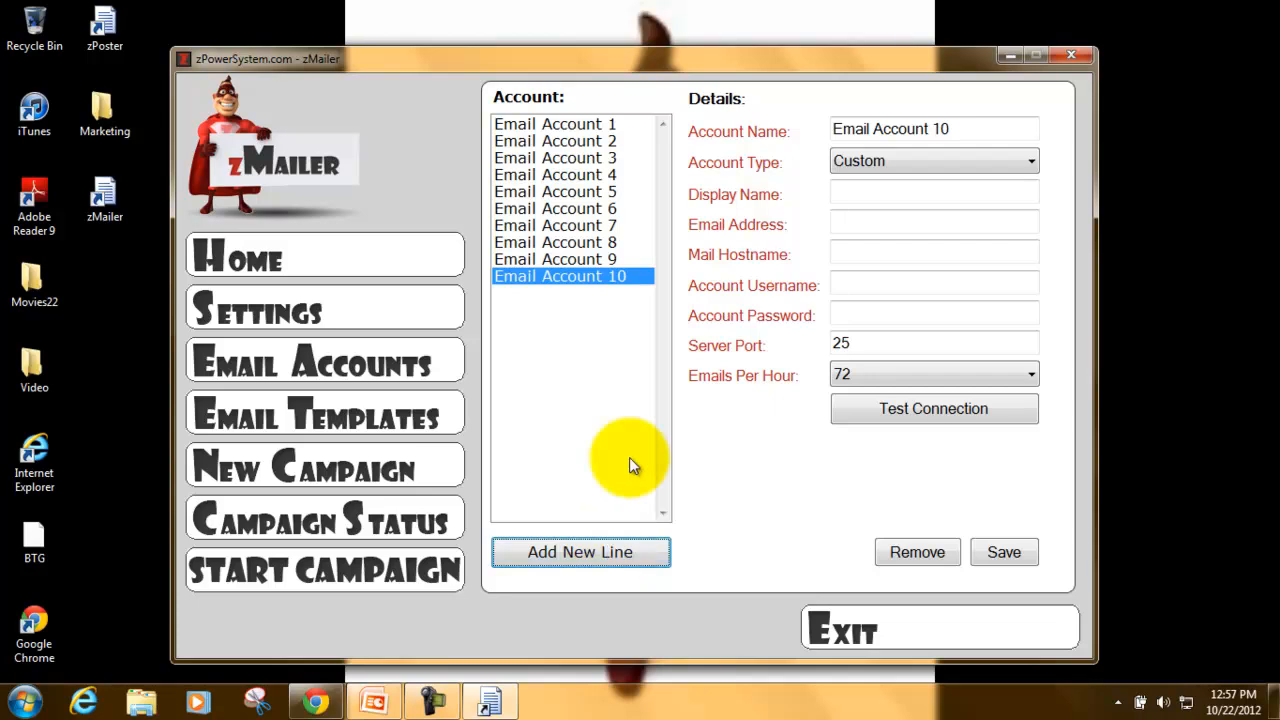
# - Set Email Account 10's type to Yahoo after trying Gmail and Hotmail
pyautogui.click(922, 161)
pyautogui.click(912, 198)
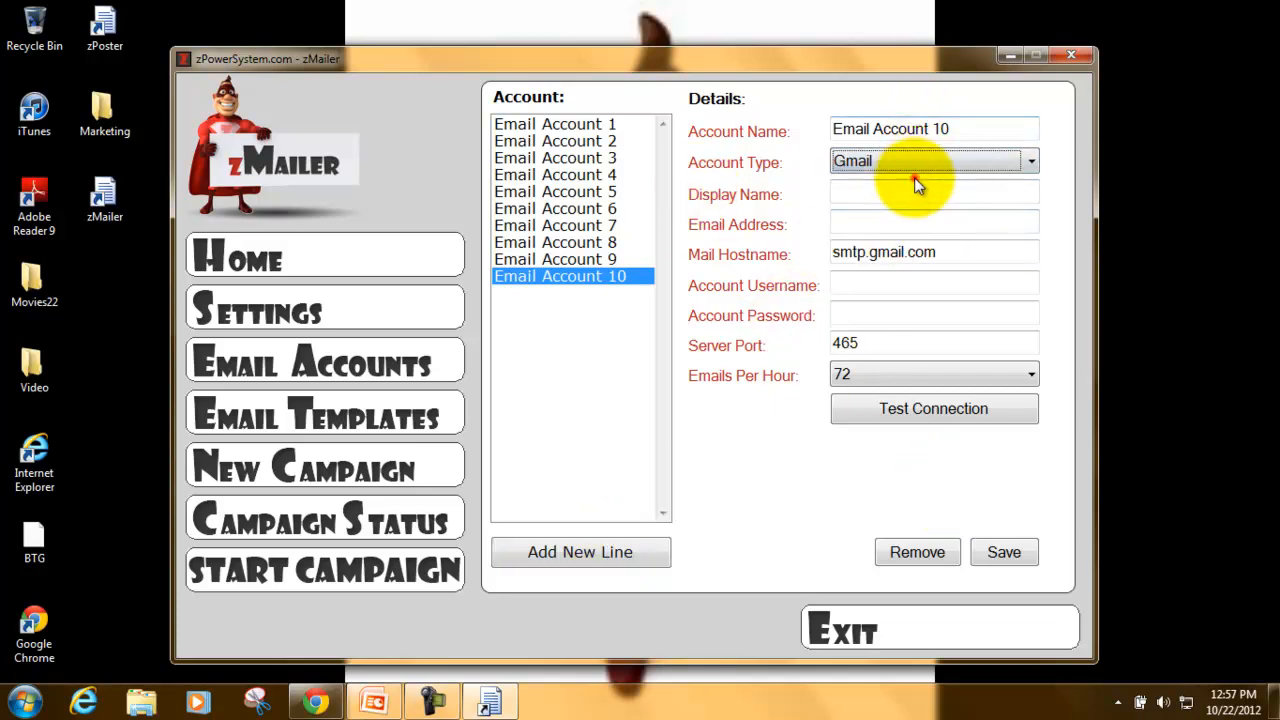
pyautogui.click(914, 165)
pyautogui.click(914, 219)
pyautogui.click(899, 163)
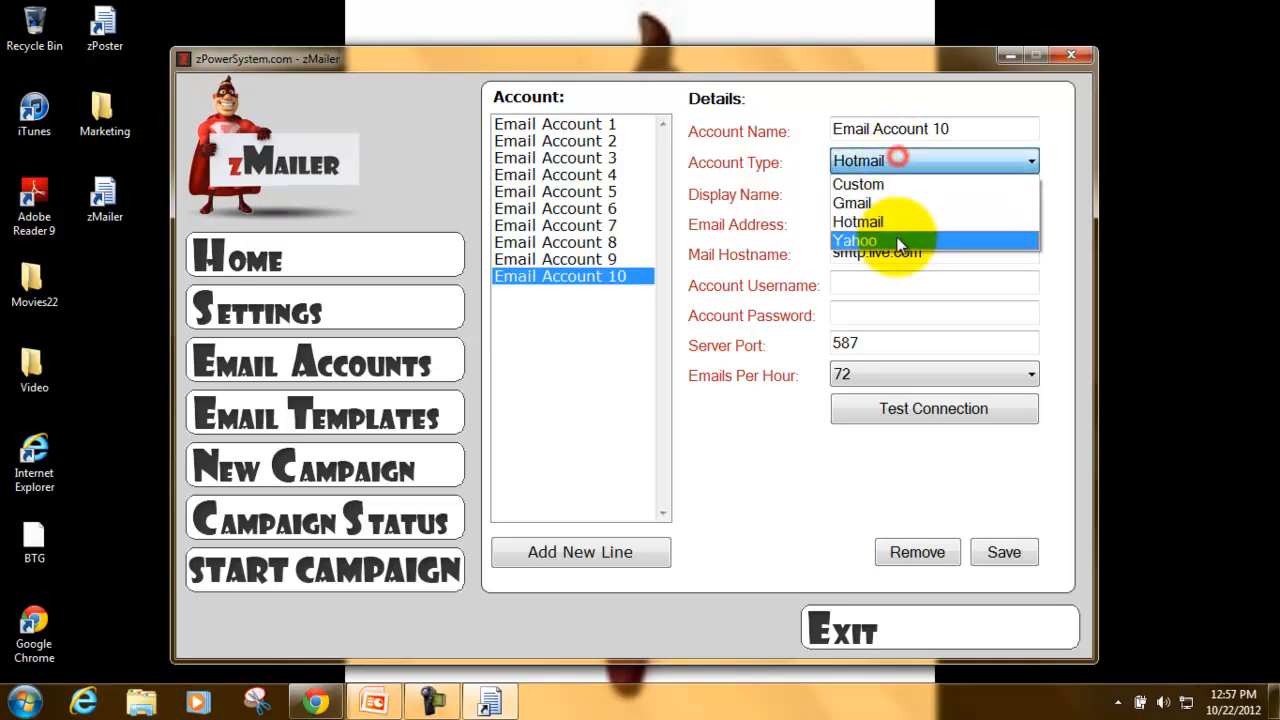
pyautogui.click(895, 240)
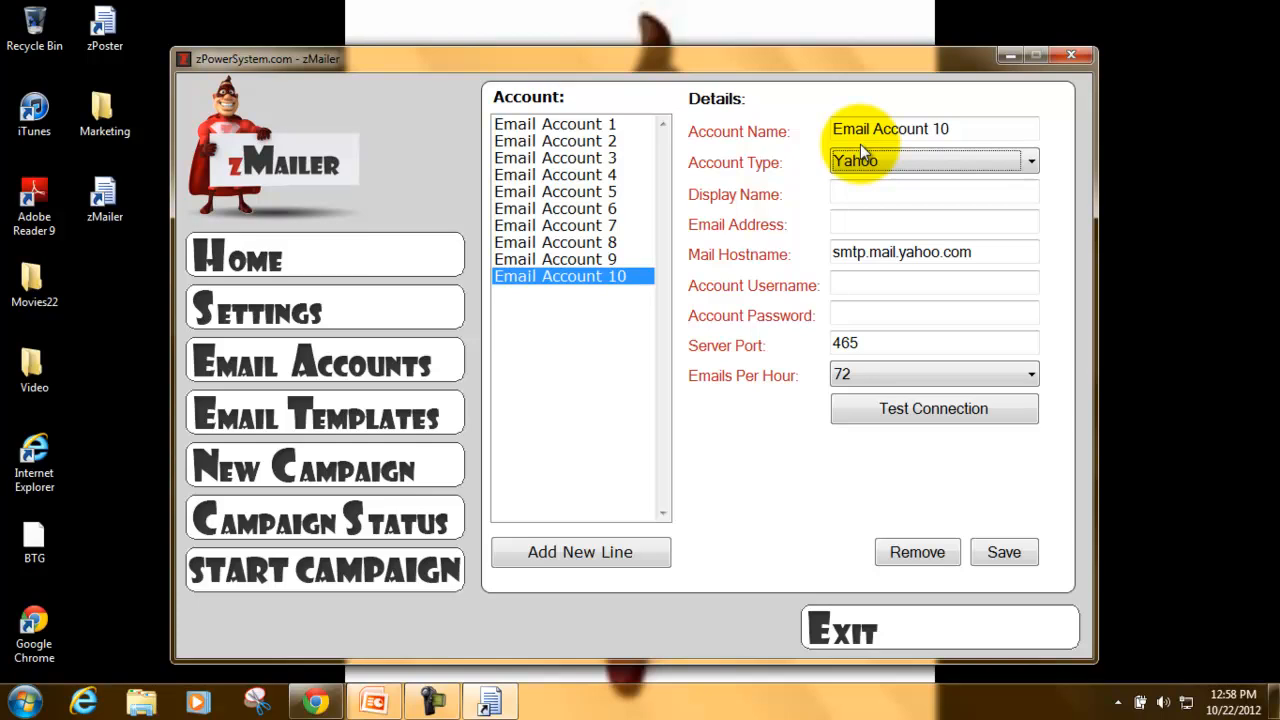
# - Change Email Account 1 to the Custom type with 72 emails per hour and save it
pyautogui.click(614, 125)
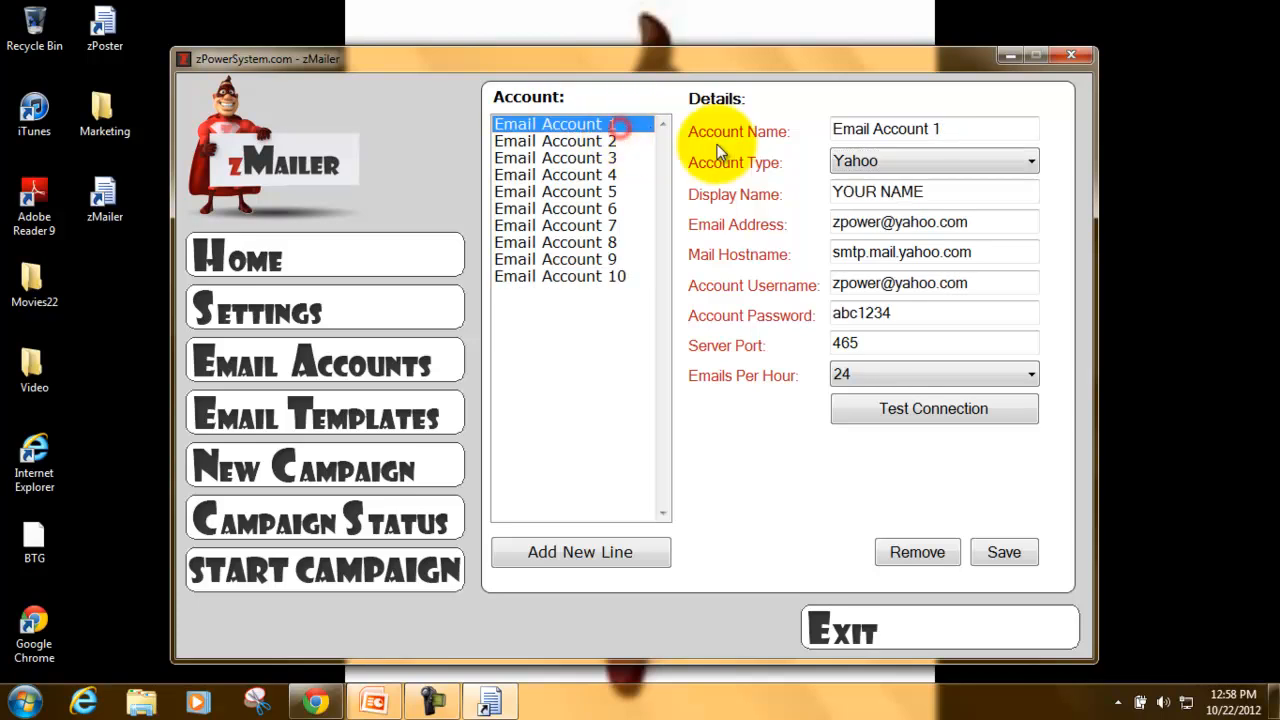
pyautogui.click(862, 161)
pyautogui.click(868, 182)
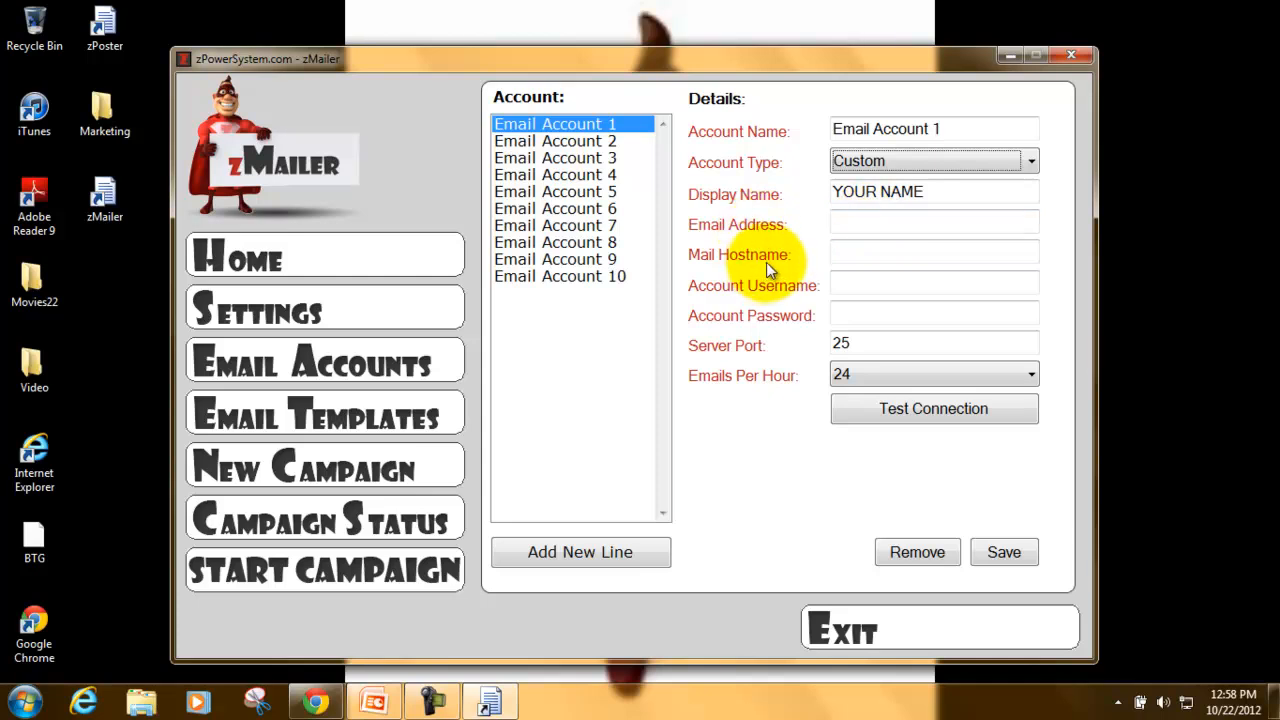
pyautogui.click(857, 372)
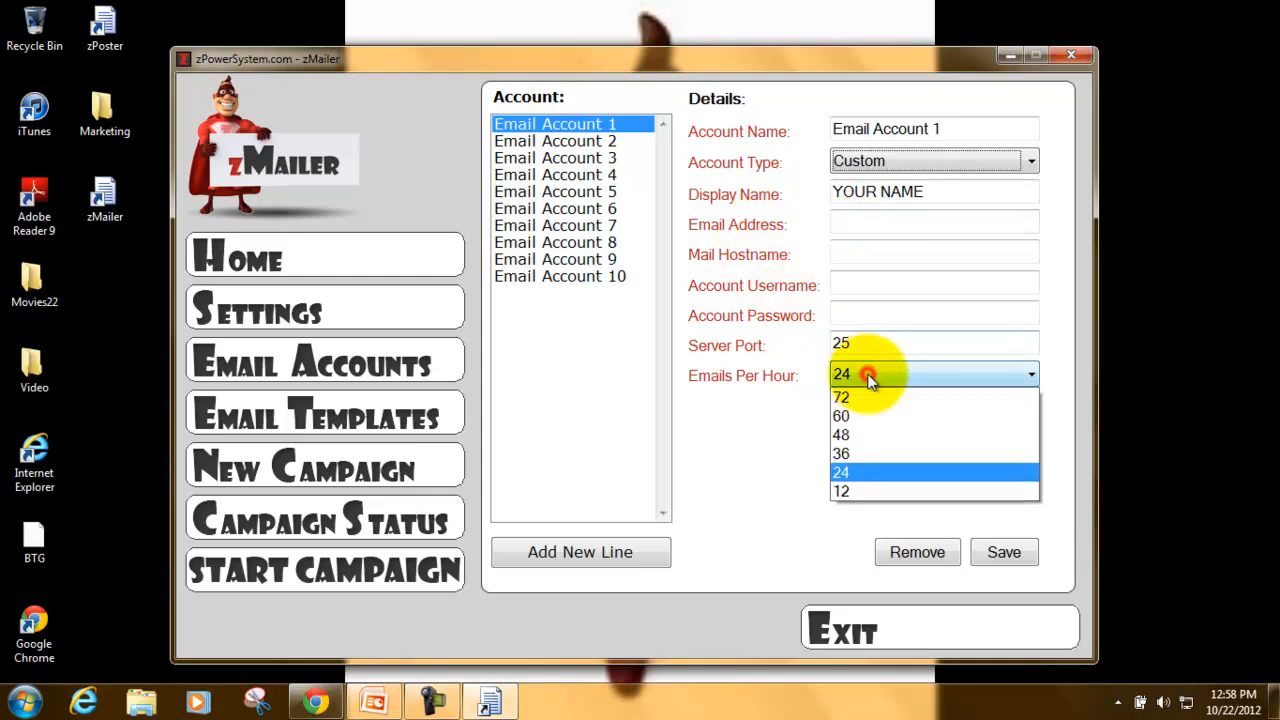
pyautogui.click(886, 401)
pyautogui.click(997, 542)
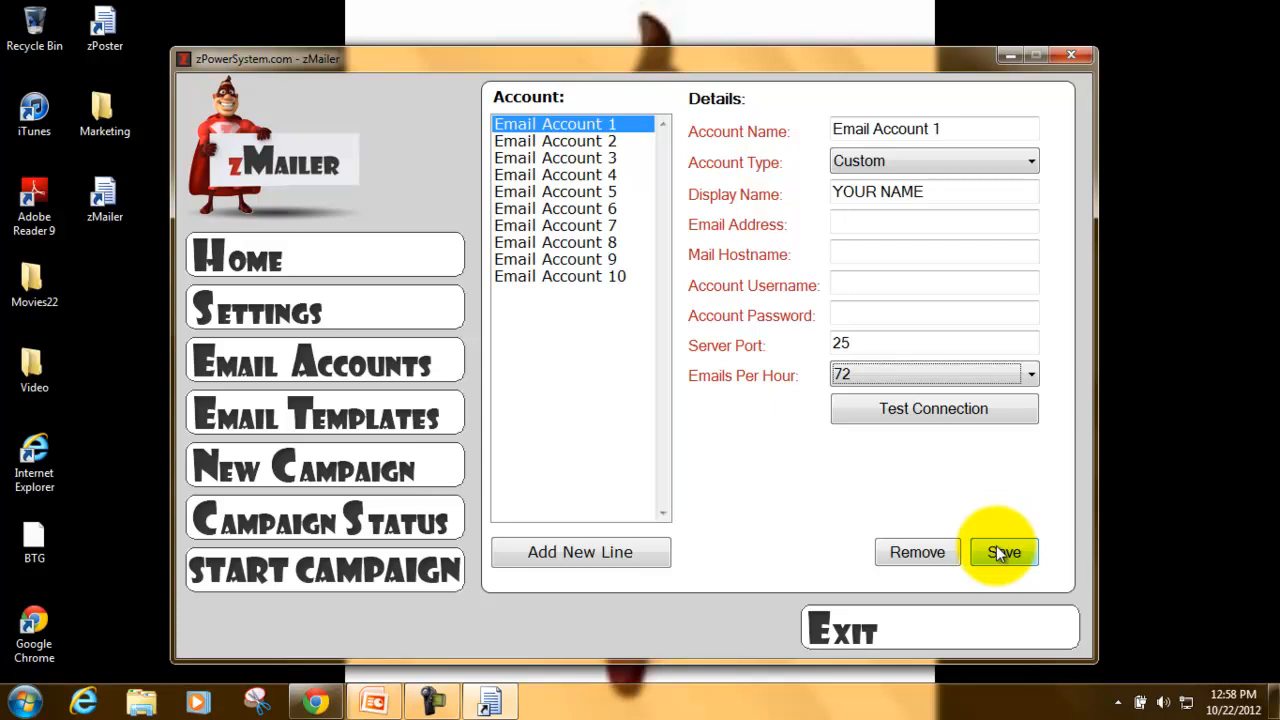
pyautogui.click(709, 409)
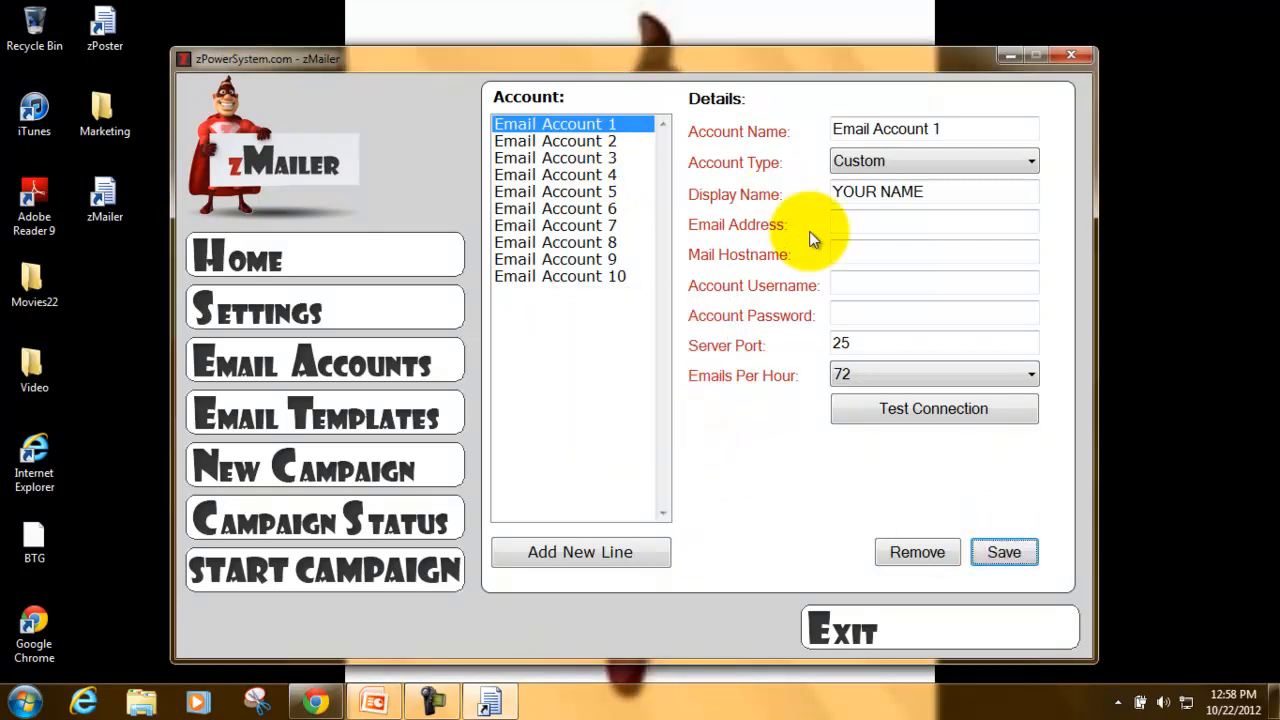
pyautogui.click(869, 235)
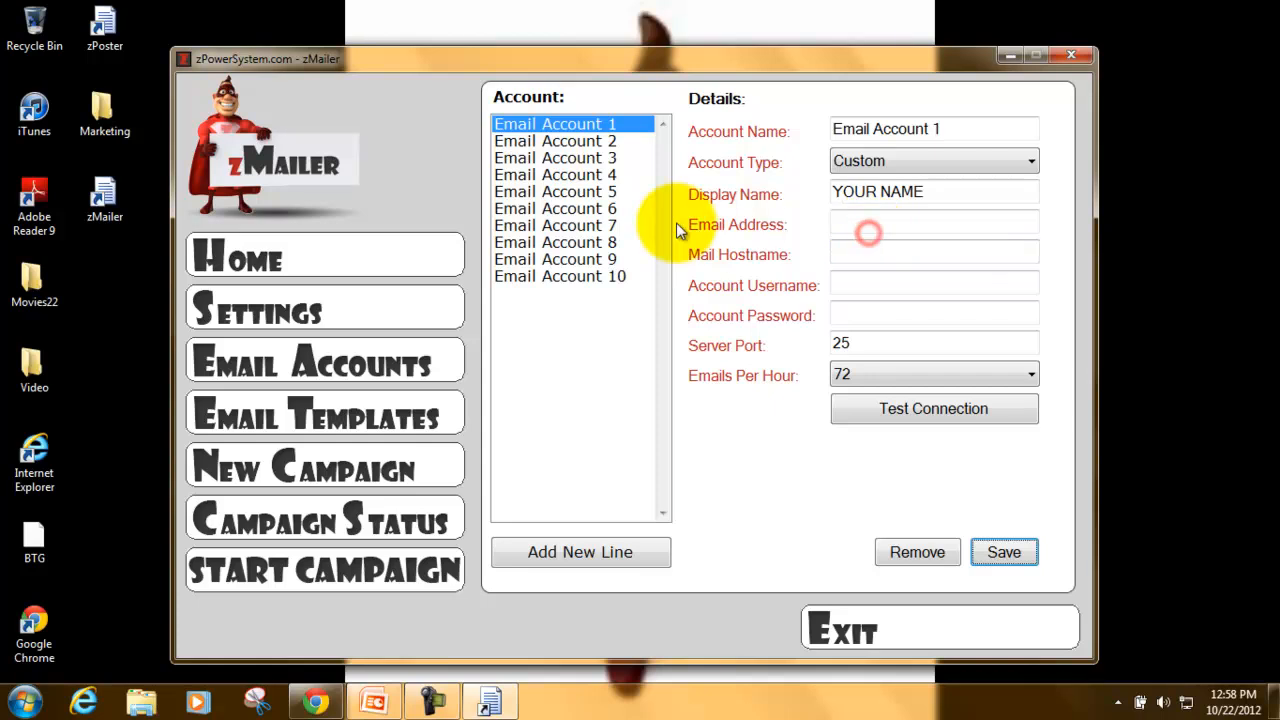
# - Step through Email Accounts 2 to 10 to view each one's details
pyautogui.click(588, 141)
pyautogui.click(595, 158)
pyautogui.click(600, 175)
pyautogui.click(605, 192)
pyautogui.click(607, 209)
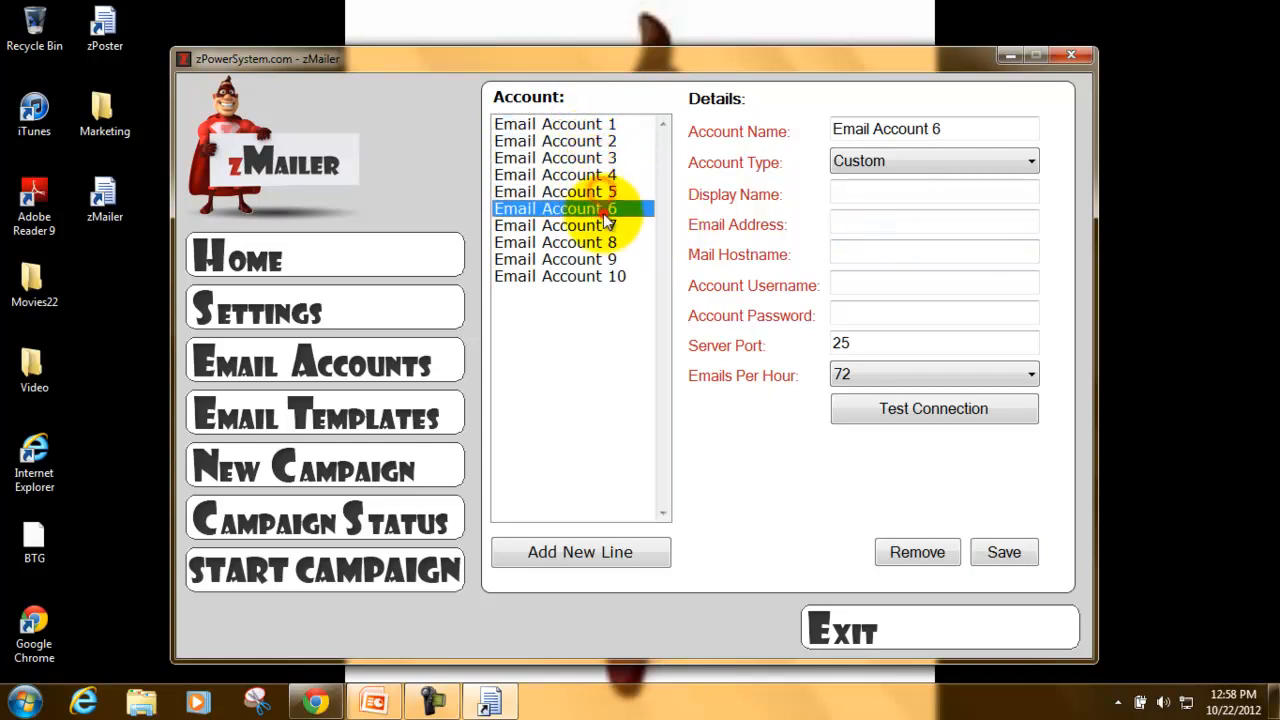
pyautogui.click(610, 226)
pyautogui.click(612, 243)
pyautogui.click(614, 260)
pyautogui.click(619, 277)
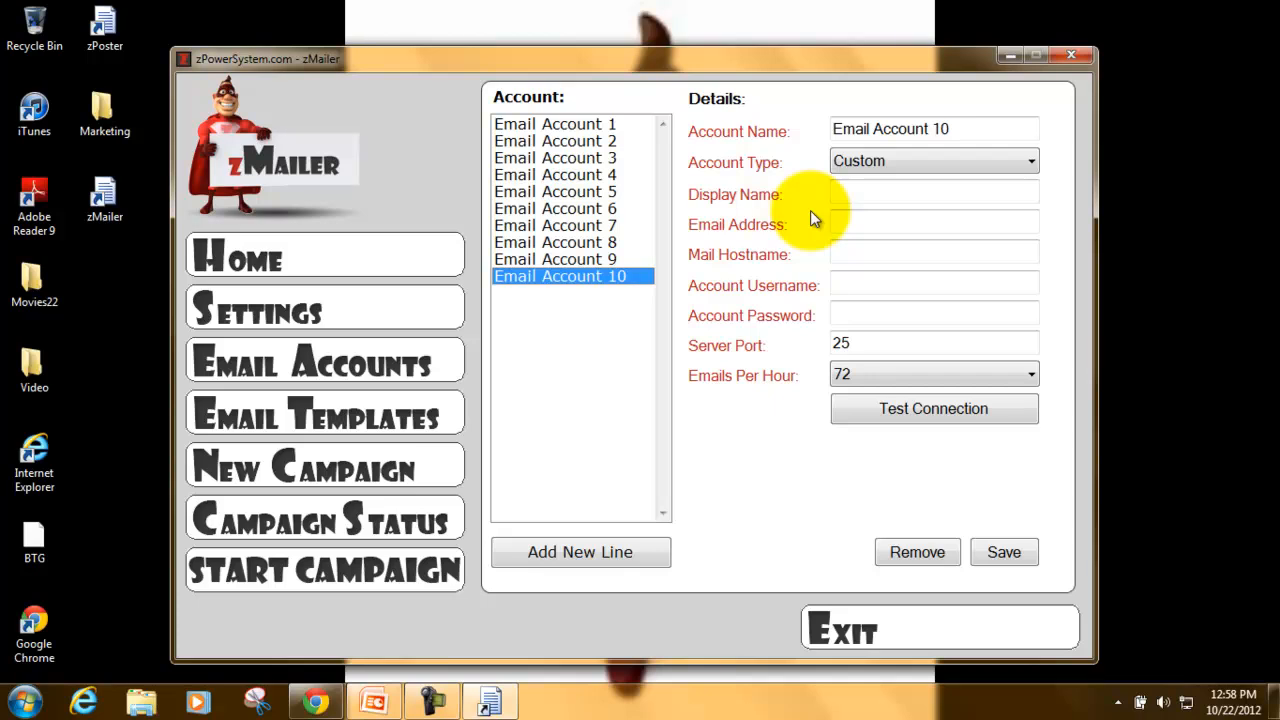
# - Open Email Templates and preview the Main templates EmailAd_01 through EmailAd_07
pyautogui.click(393, 422)
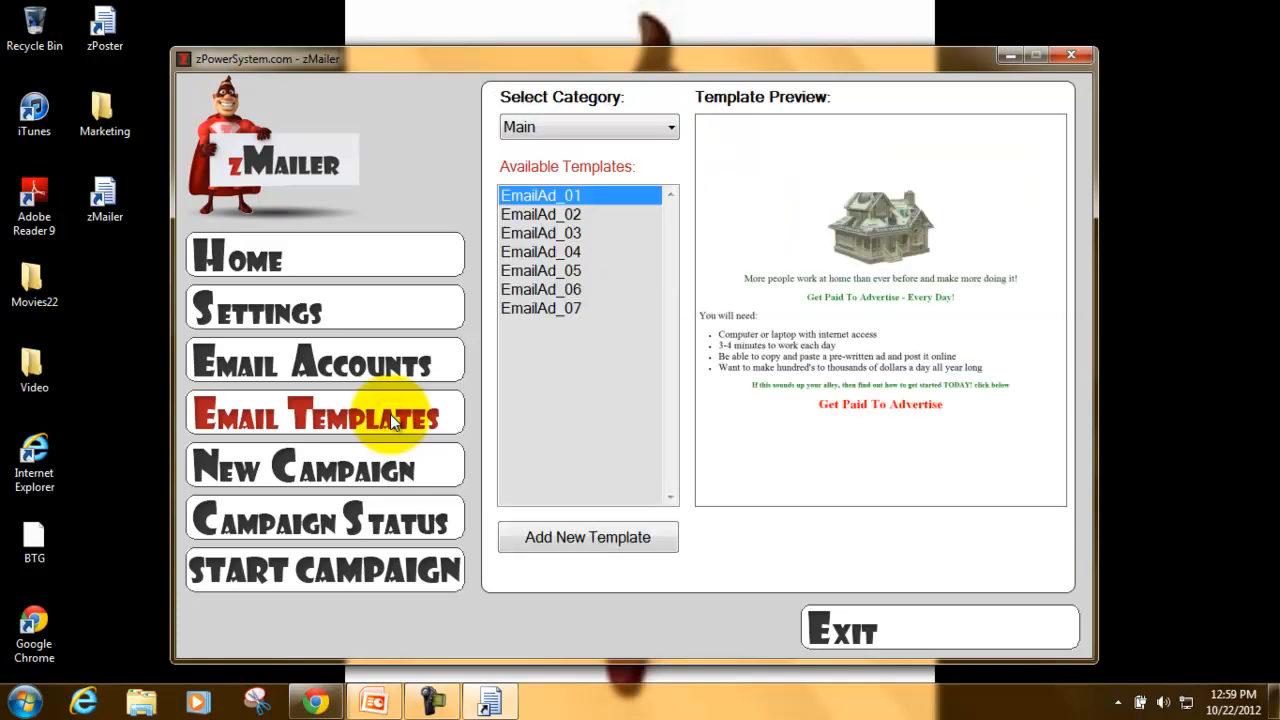
pyautogui.click(569, 214)
pyautogui.click(574, 233)
pyautogui.click(580, 252)
pyautogui.click(587, 271)
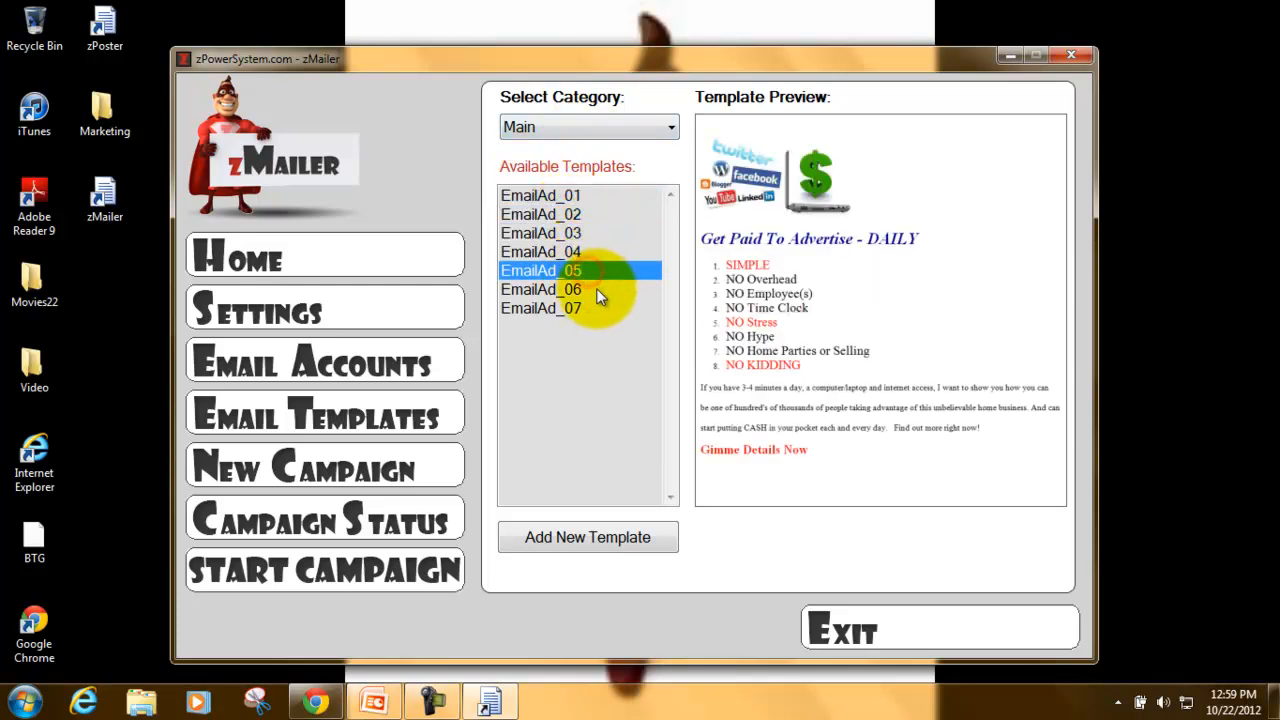
pyautogui.click(598, 290)
pyautogui.click(602, 312)
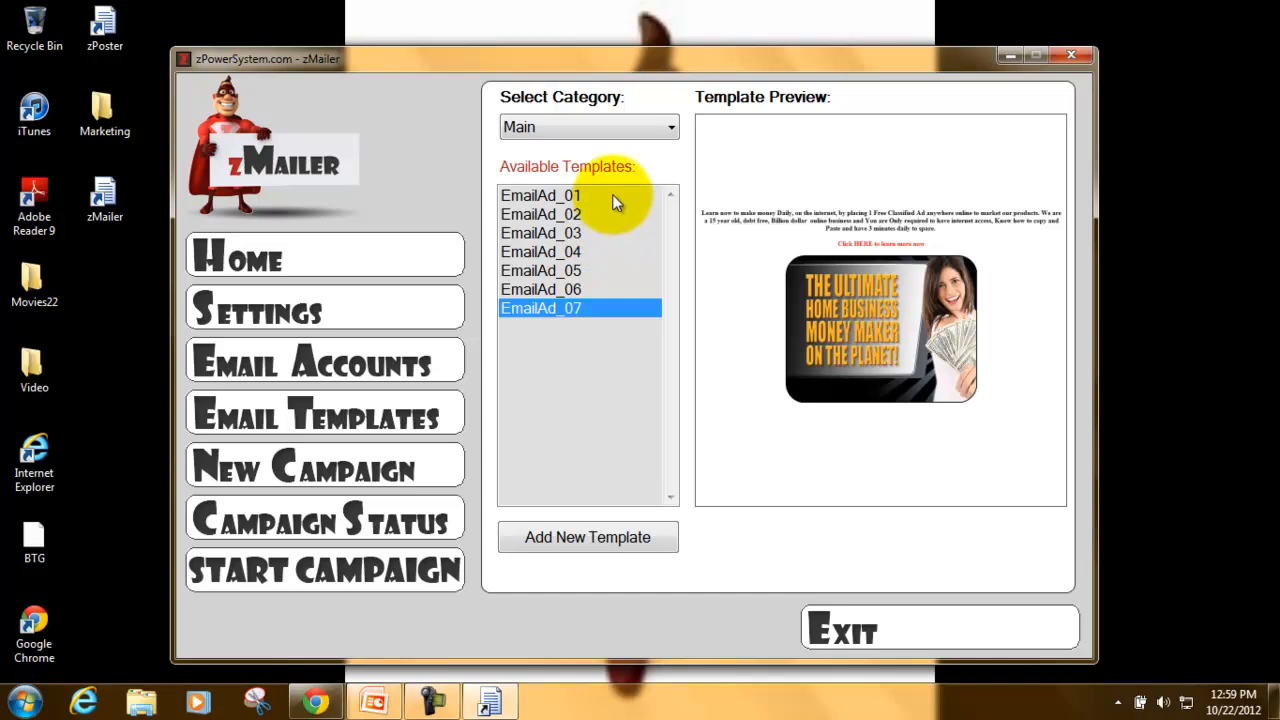
pyautogui.click(612, 197)
pyautogui.click(622, 229)
pyautogui.click(625, 254)
pyautogui.click(628, 292)
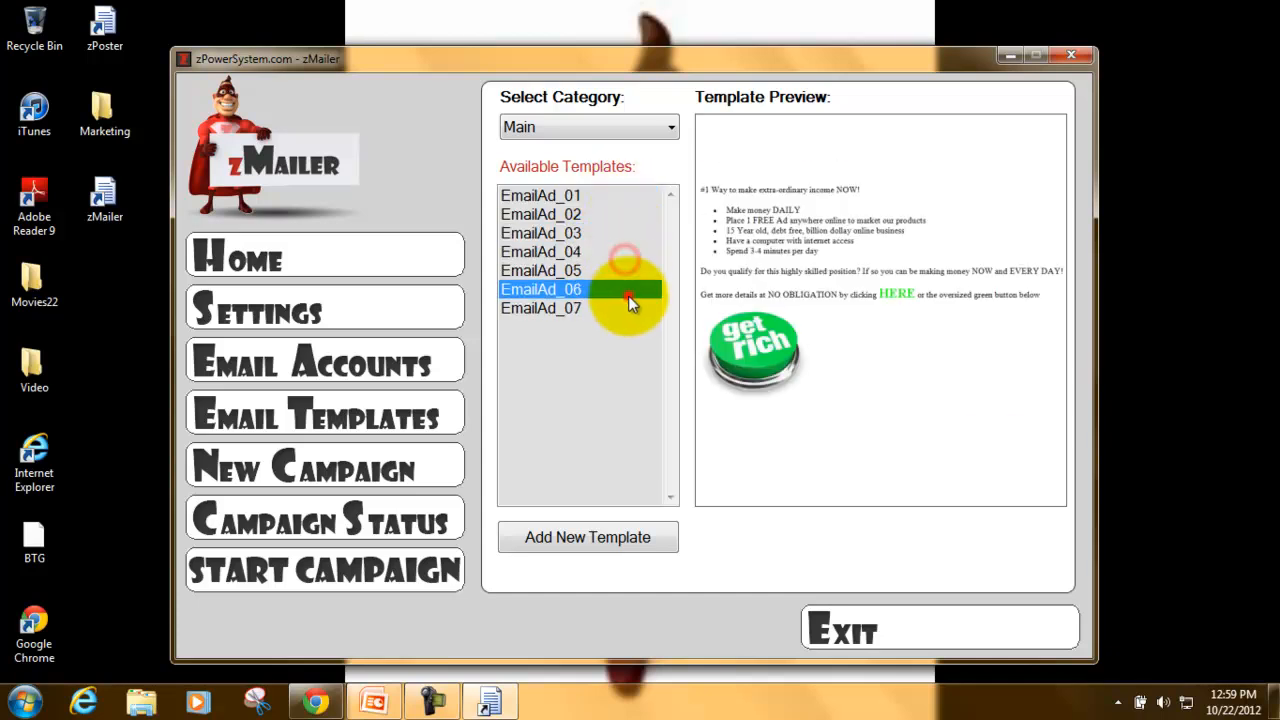
pyautogui.click(628, 305)
# - Switch the template category to Custom, which shows no templates and an empty preview
pyautogui.click(631, 125)
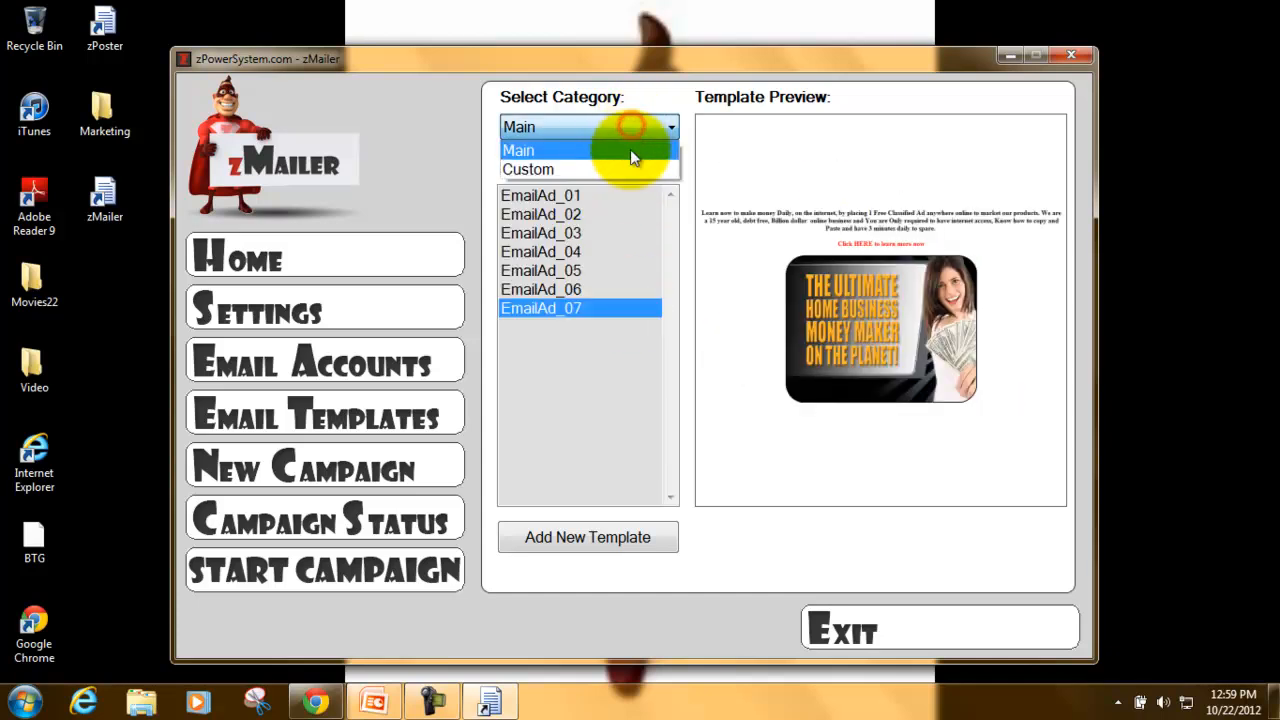
pyautogui.click(628, 168)
pyautogui.click(627, 130)
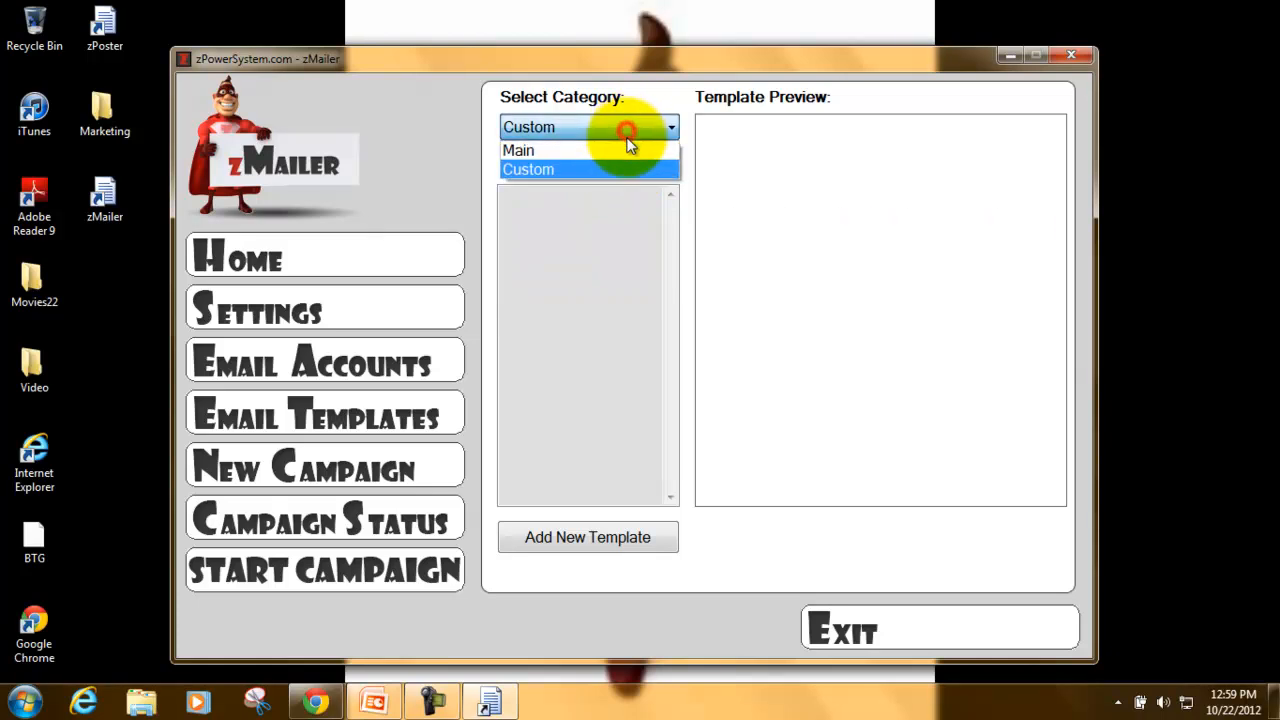
pyautogui.click(627, 150)
pyautogui.click(609, 233)
pyautogui.click(603, 268)
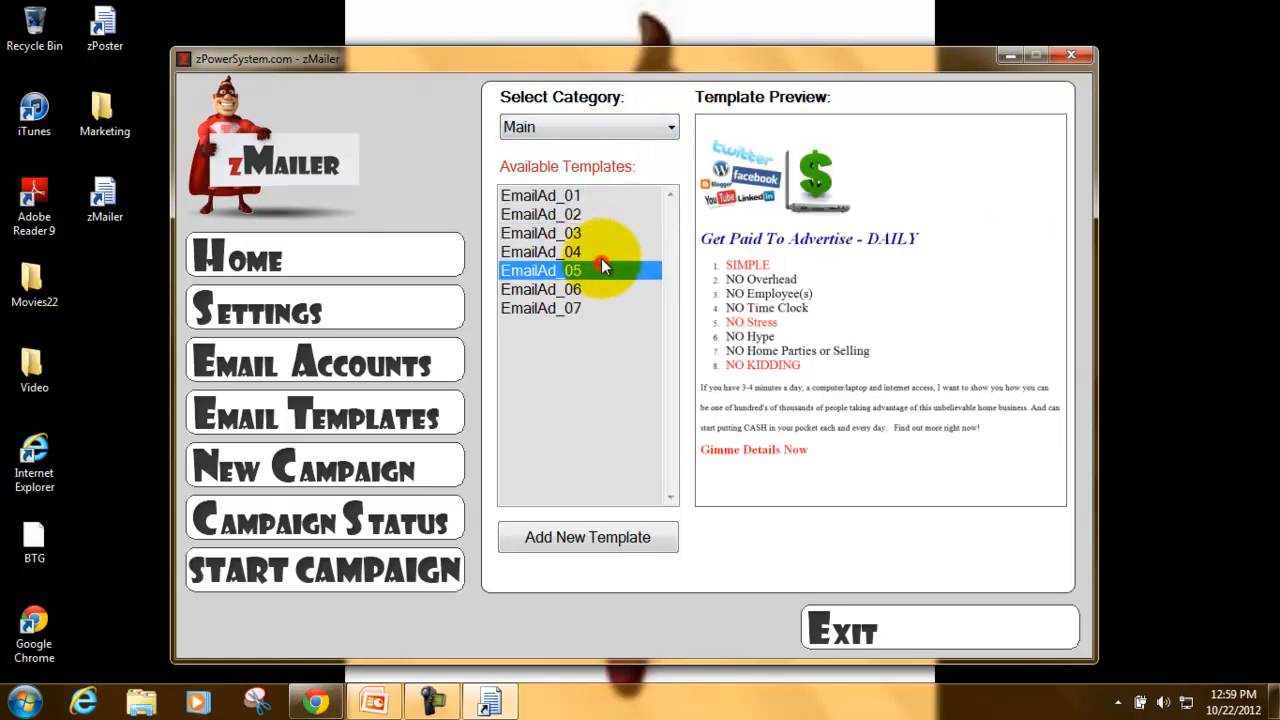
pyautogui.click(610, 126)
pyautogui.click(622, 170)
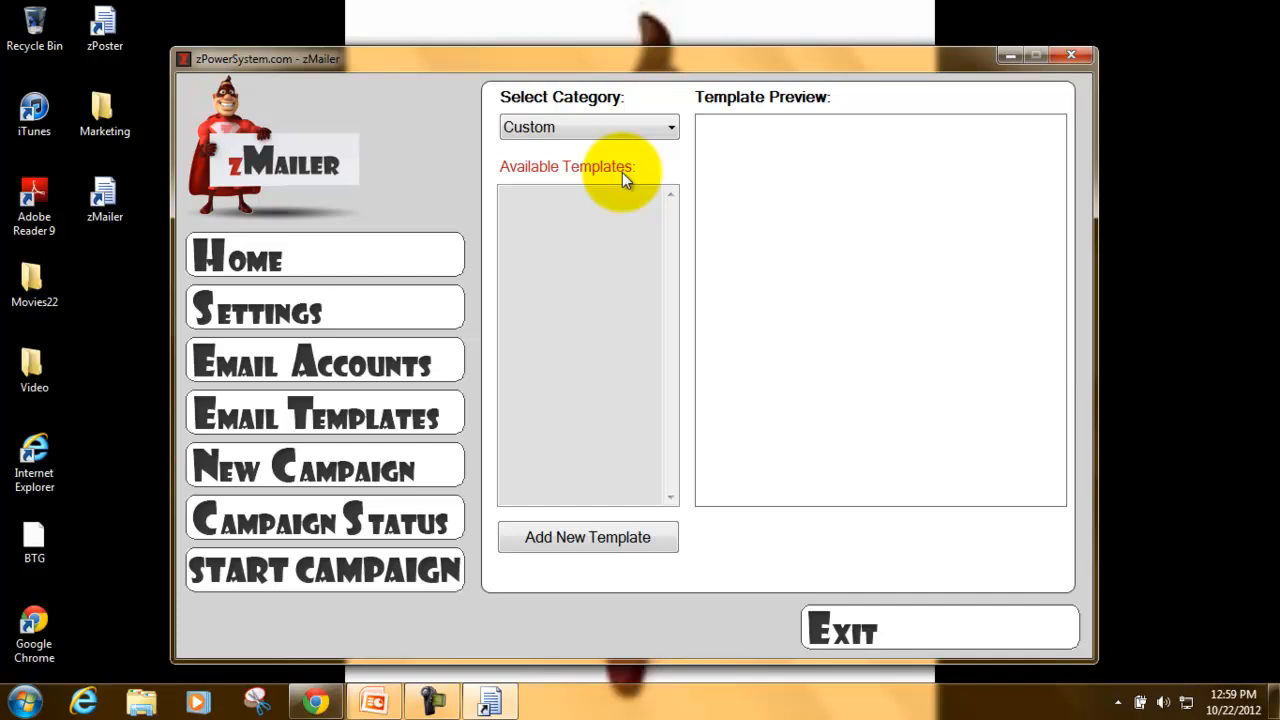
# - Open and cancel Add New Template, then set the template category back to Main
pyautogui.click(638, 536)
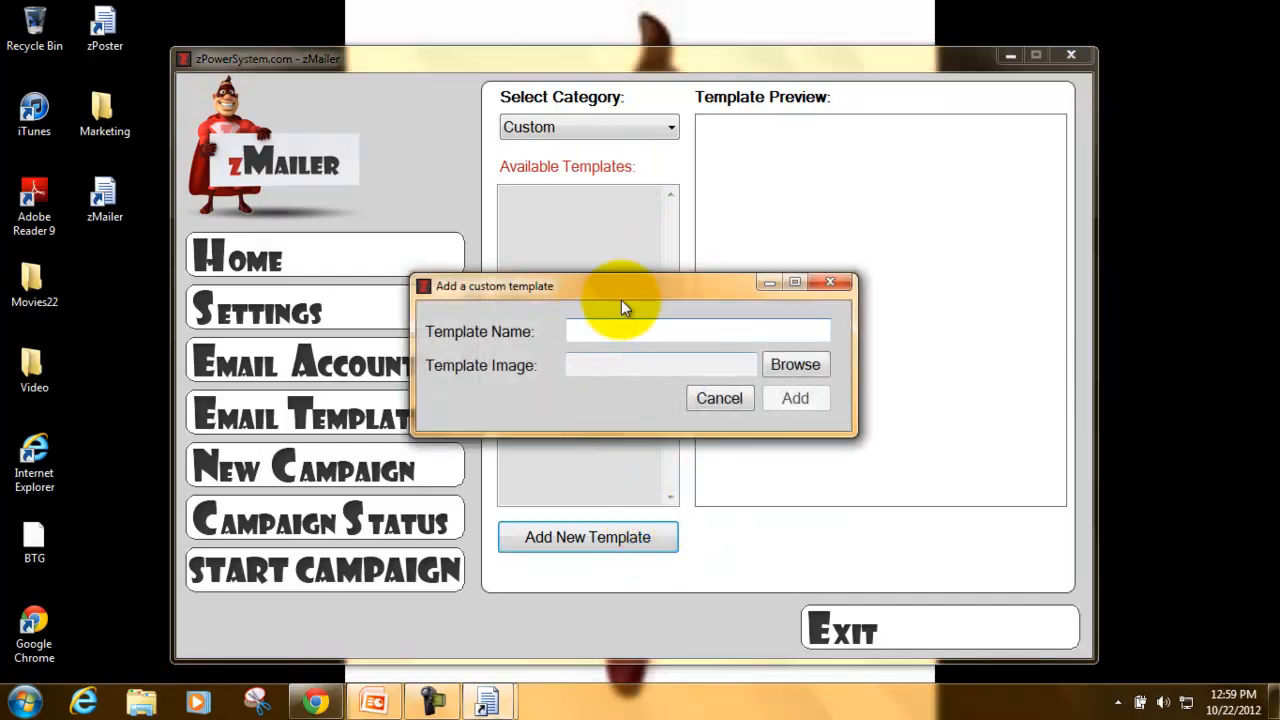
pyautogui.click(828, 282)
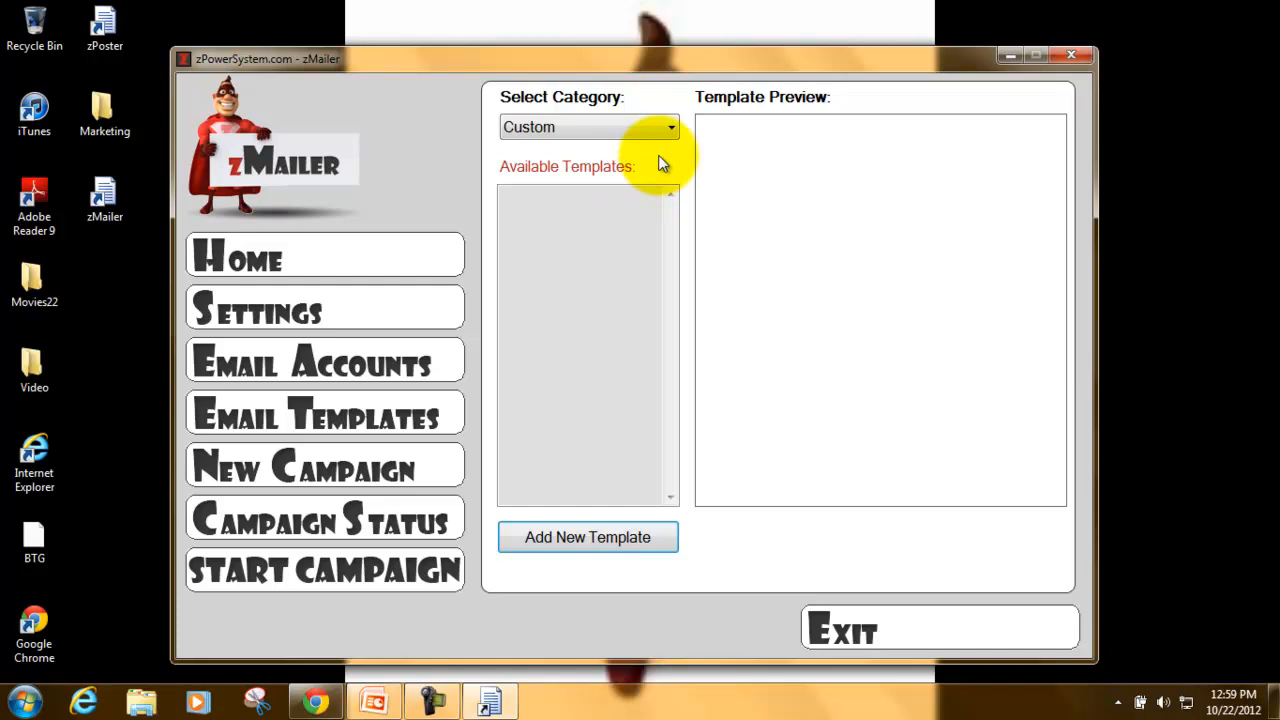
pyautogui.click(631, 129)
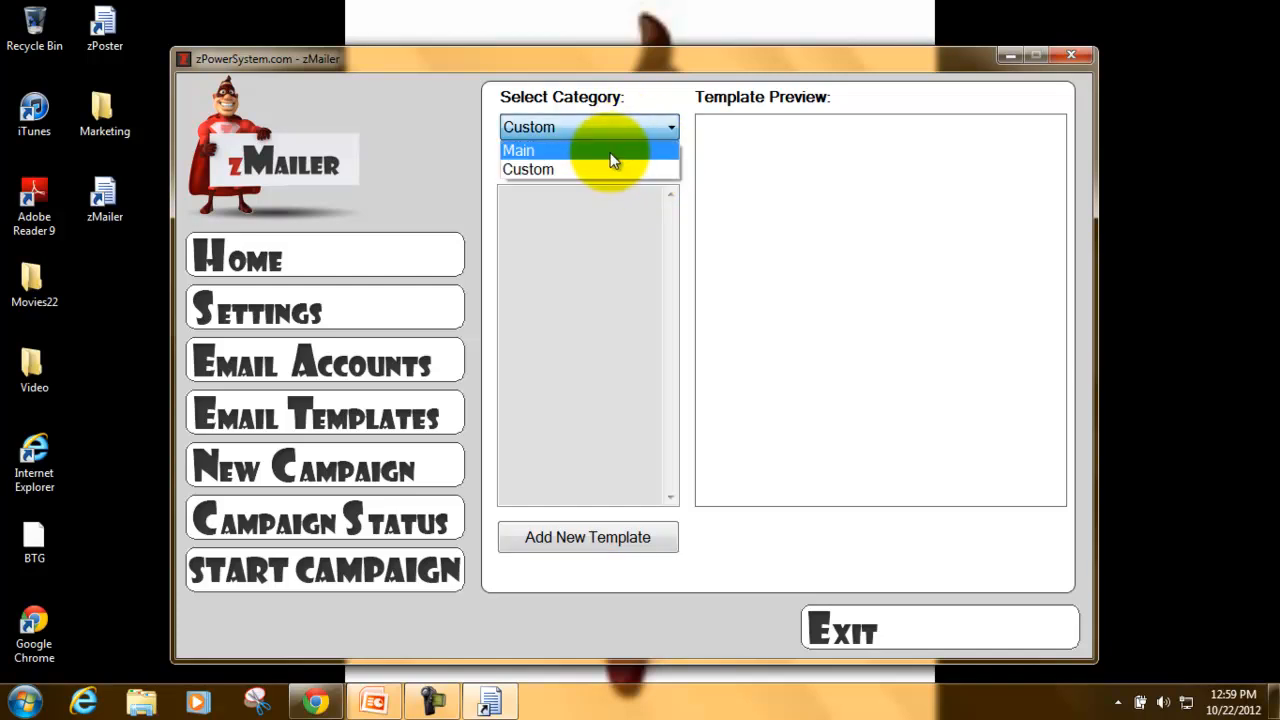
pyautogui.click(609, 151)
# - Compare templates EmailAd_01 to EmailAd_03, leave EmailAd_01 selected, and start a New Campaign
pyautogui.click(606, 232)
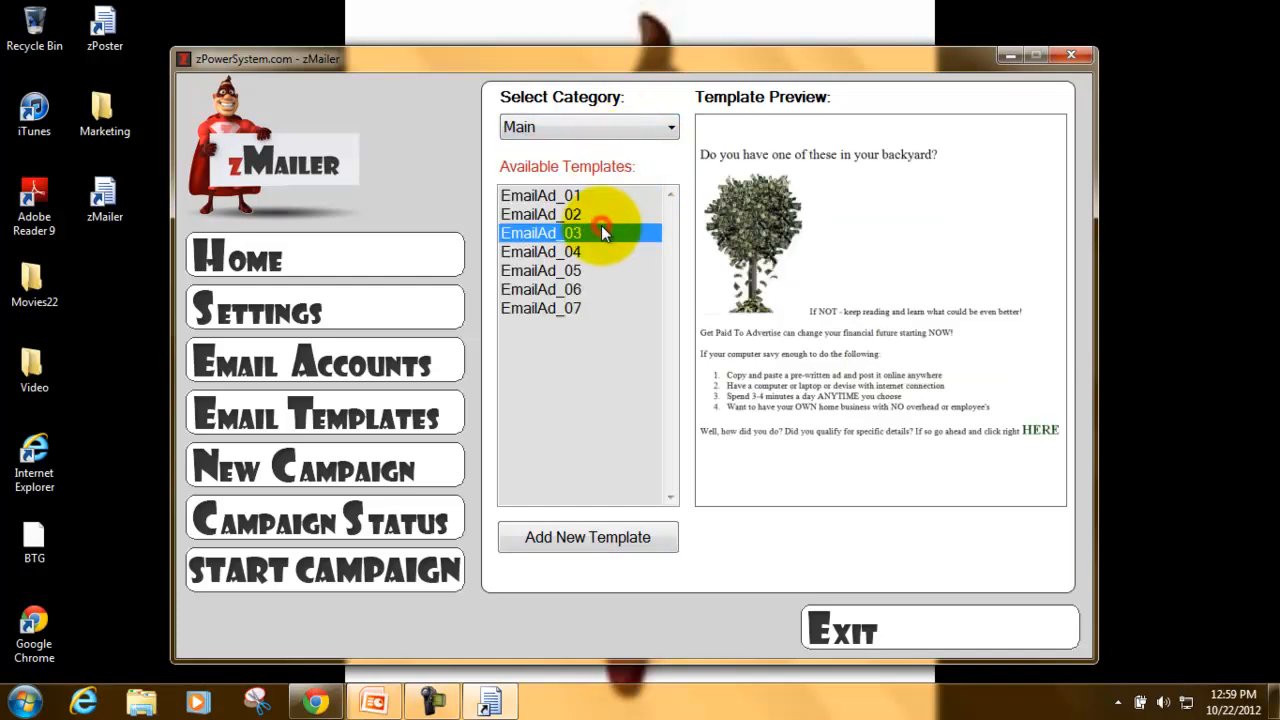
pyautogui.click(597, 218)
pyautogui.click(594, 199)
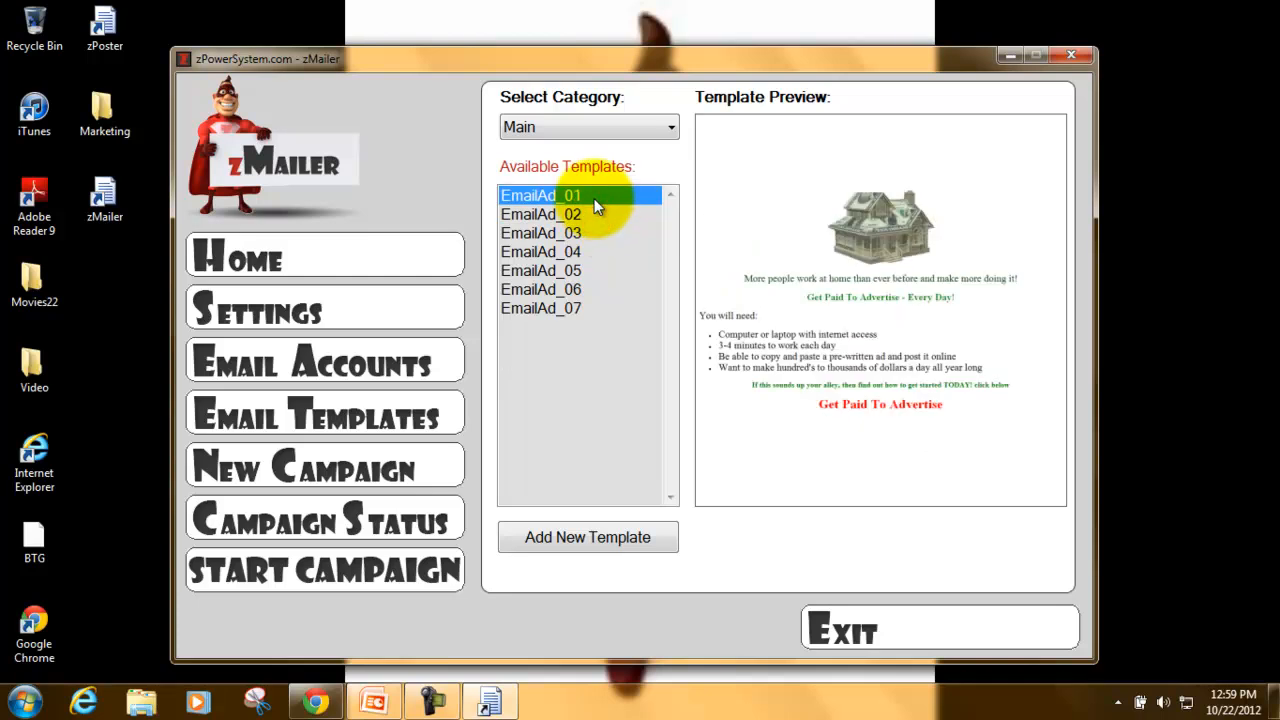
pyautogui.press('Down')
pyautogui.press('Down')
pyautogui.press('Down')
pyautogui.press('Down')
pyautogui.press('Down')
pyautogui.press('Down')
pyautogui.press('Up')
pyautogui.press('Up')
pyautogui.press('Up')
pyautogui.press('Up')
pyautogui.press('Up')
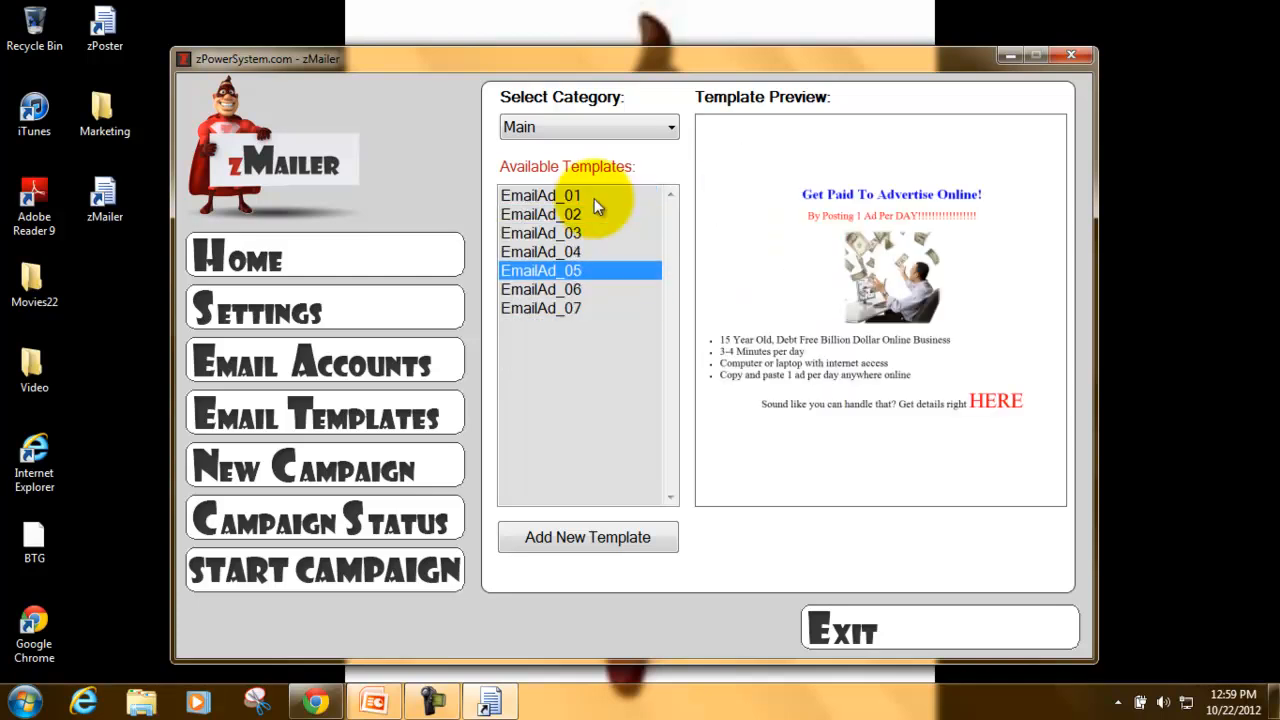
pyautogui.click(594, 198)
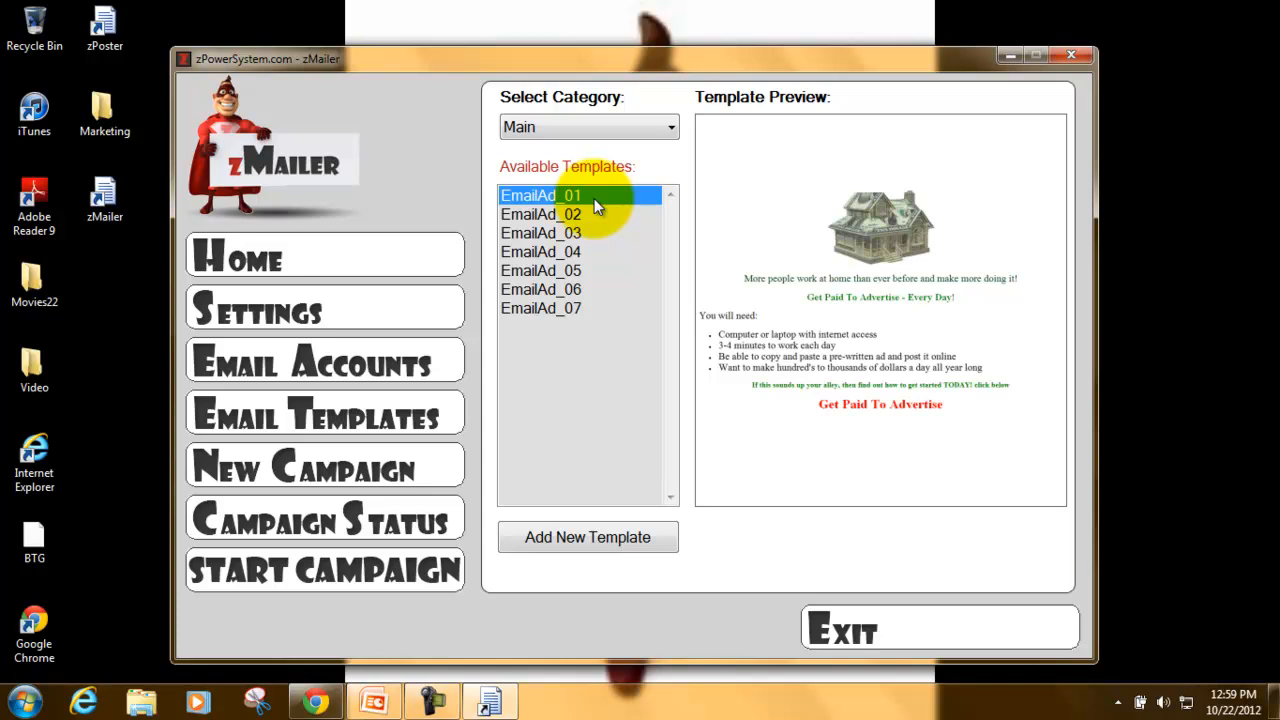
pyautogui.click(392, 457)
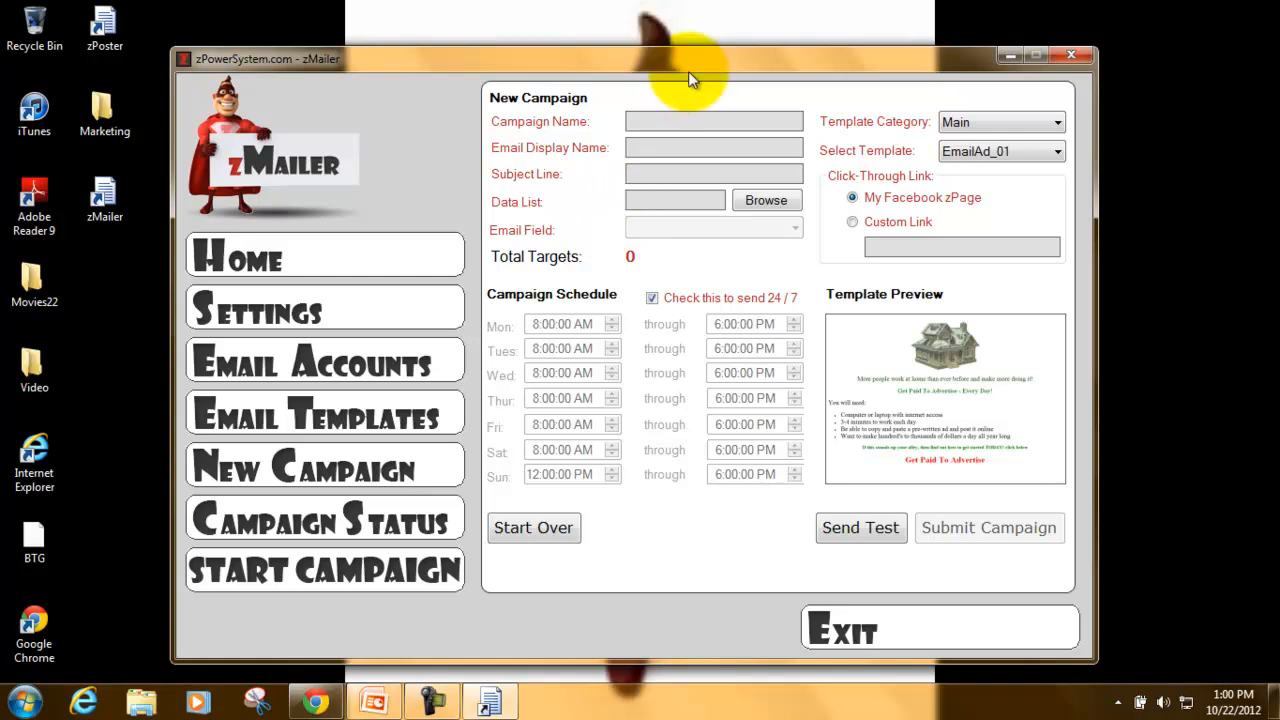
# - Name the campaign 'Test Camp', display name 'Test Account', subject 'Hey, have you seen what's been going on here?'
pyautogui.click(660, 123)
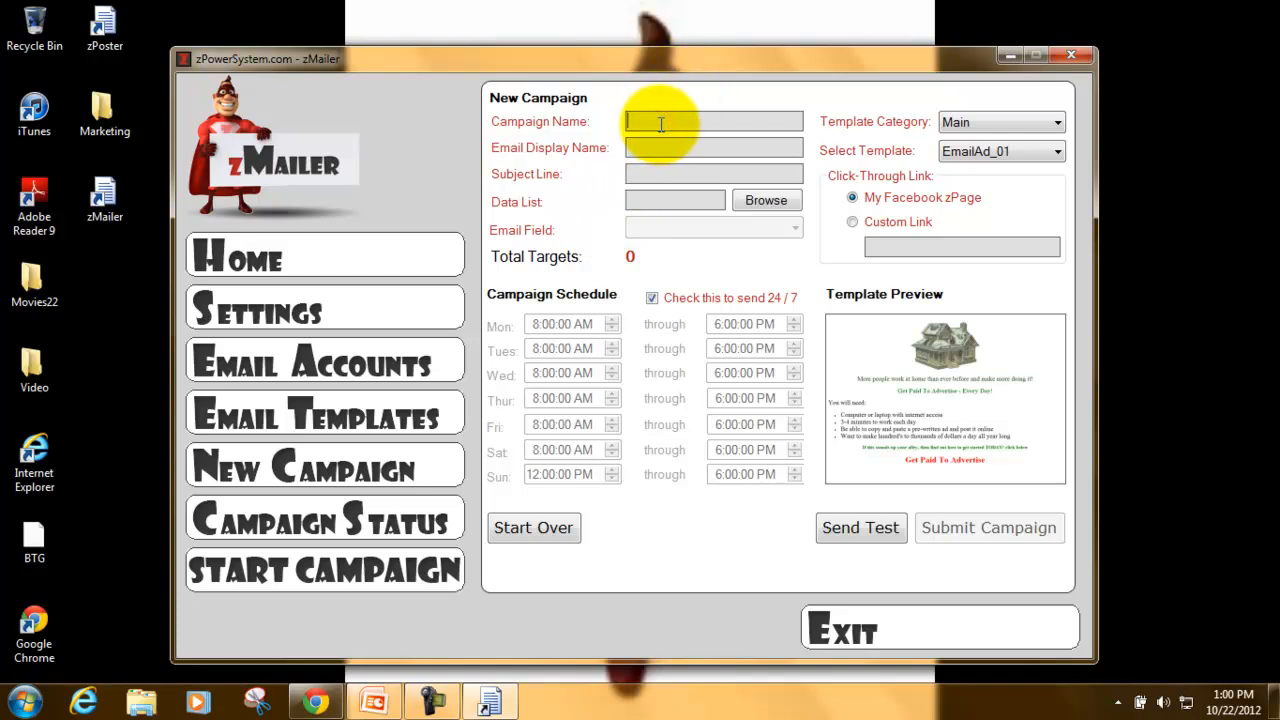
pyautogui.write('Test Camp')
pyautogui.press('Tab')
pyautogui.write('Test Account')
pyautogui.click(726, 174)
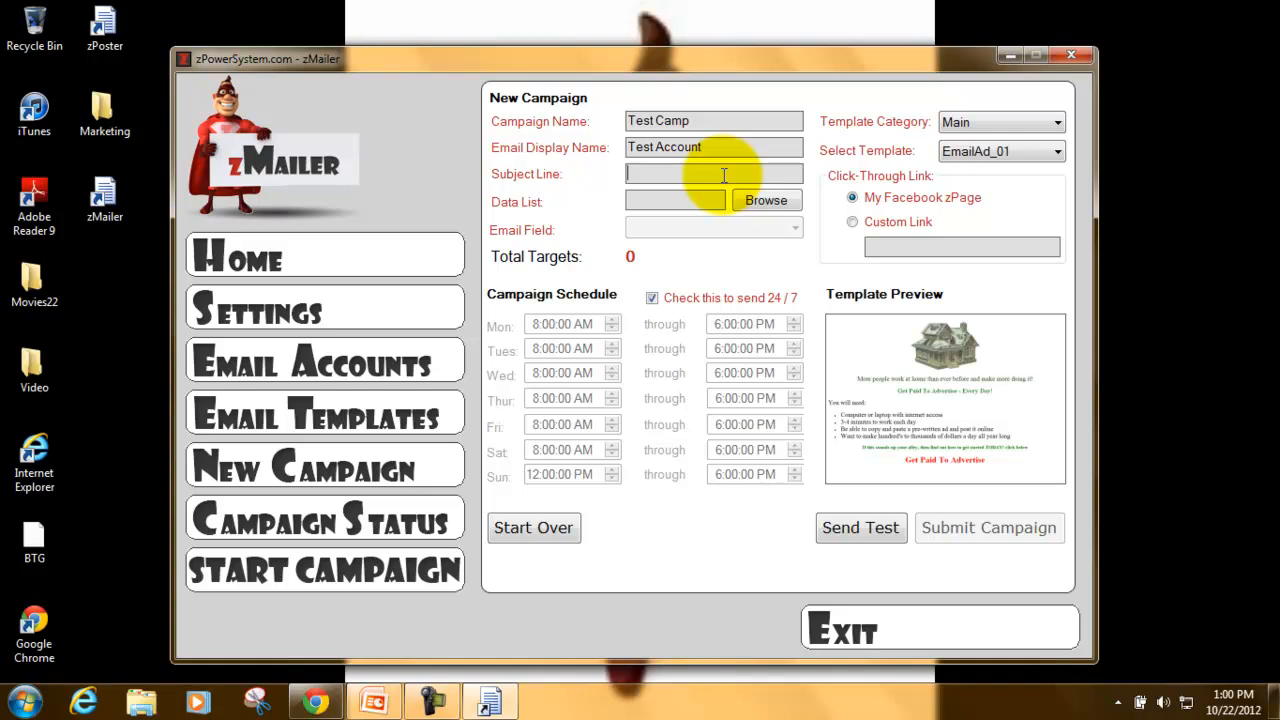
pyautogui.write("Hey, have you seen what's")
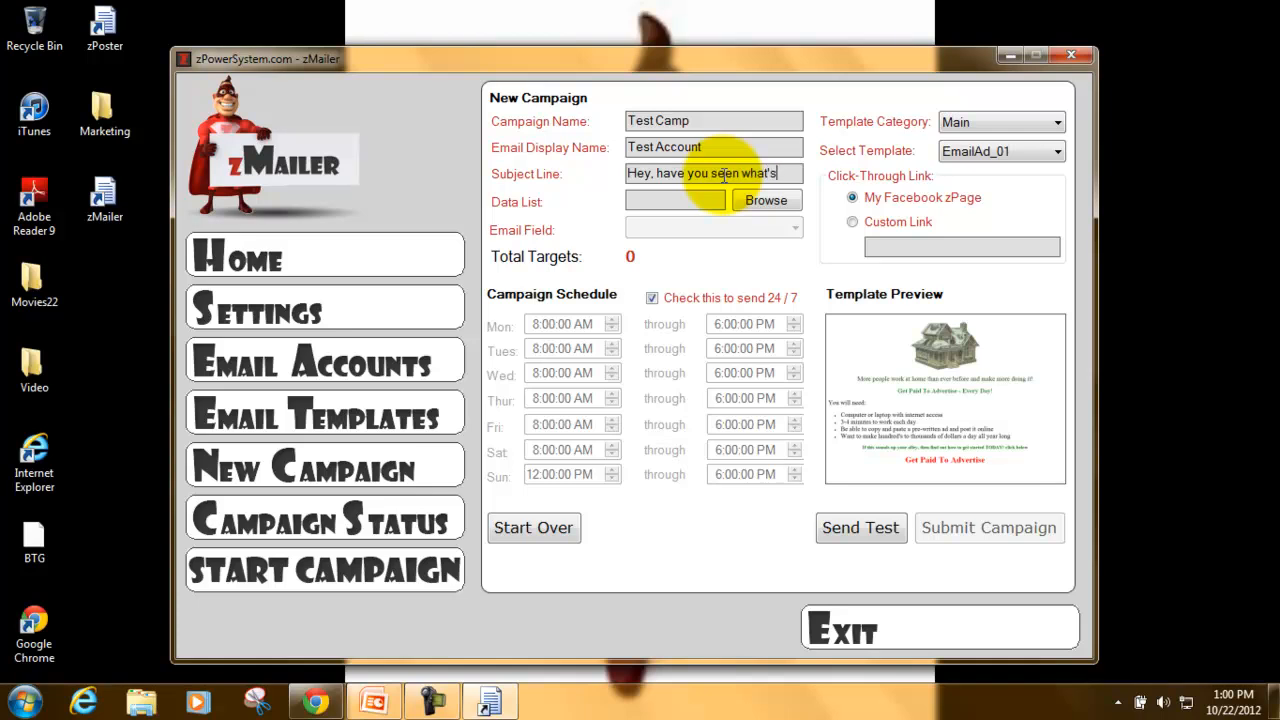
pyautogui.write(' been going')
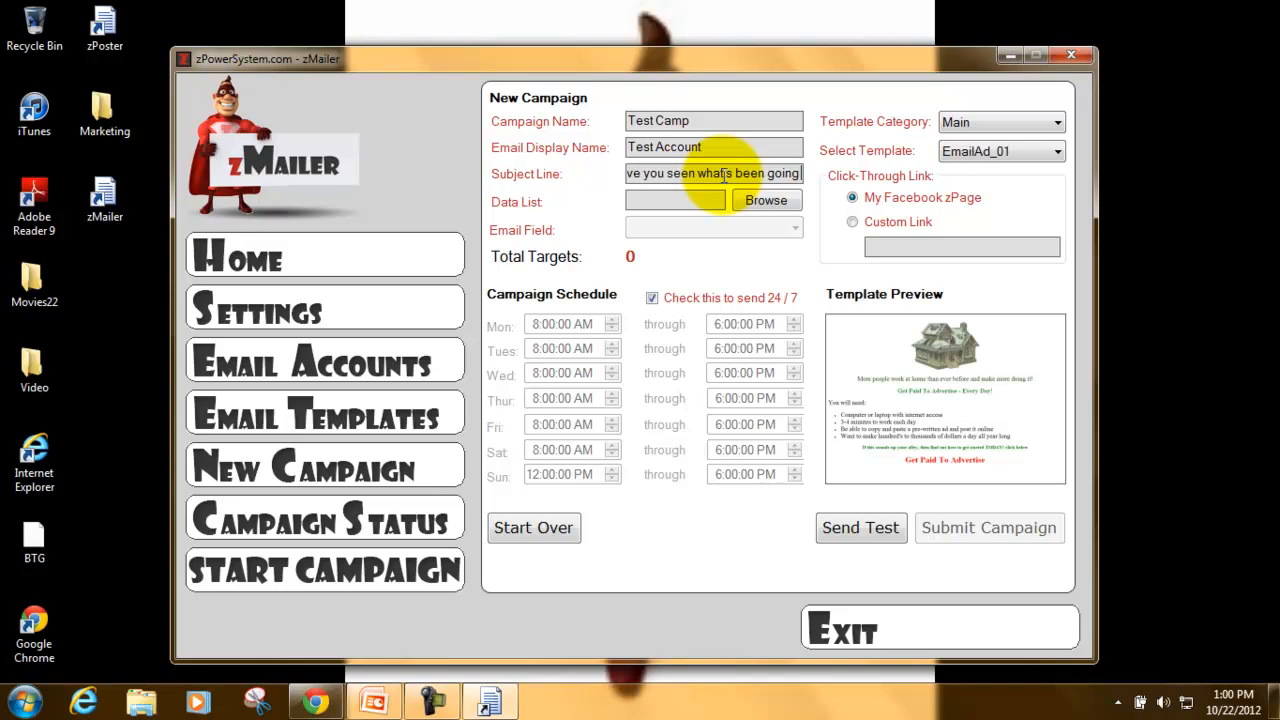
pyautogui.write(' on here')
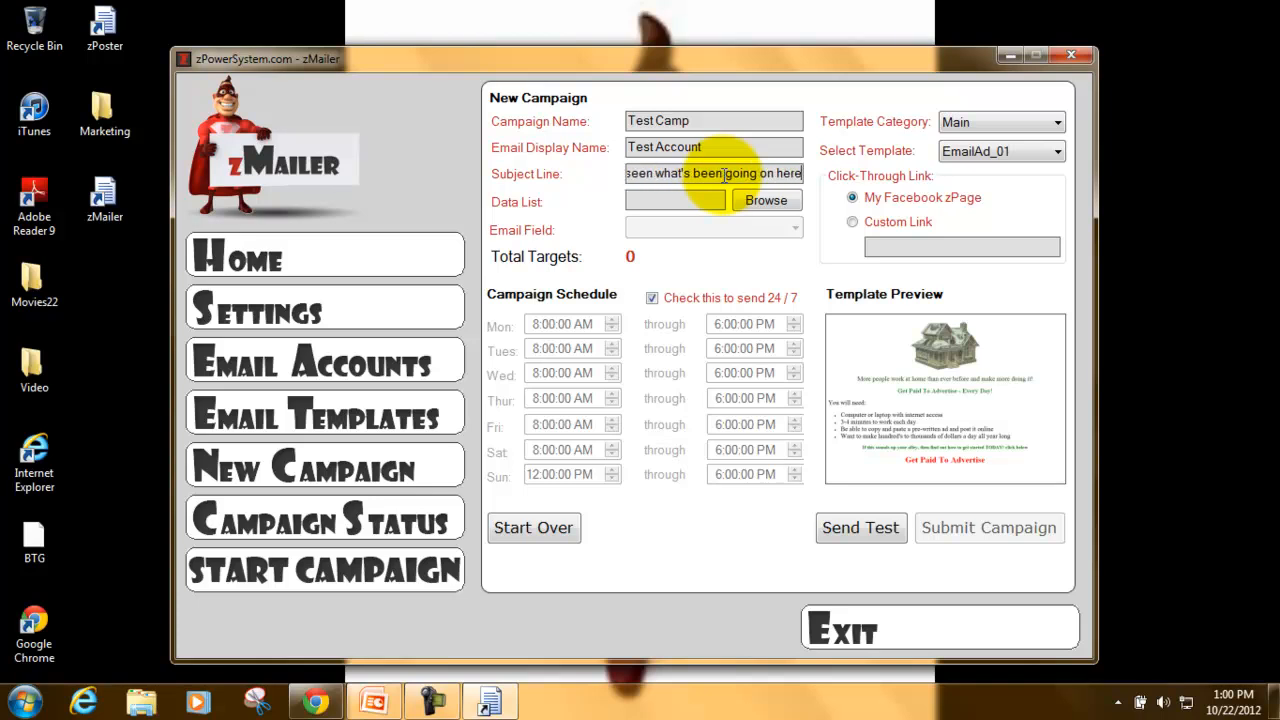
pyautogui.write('?')
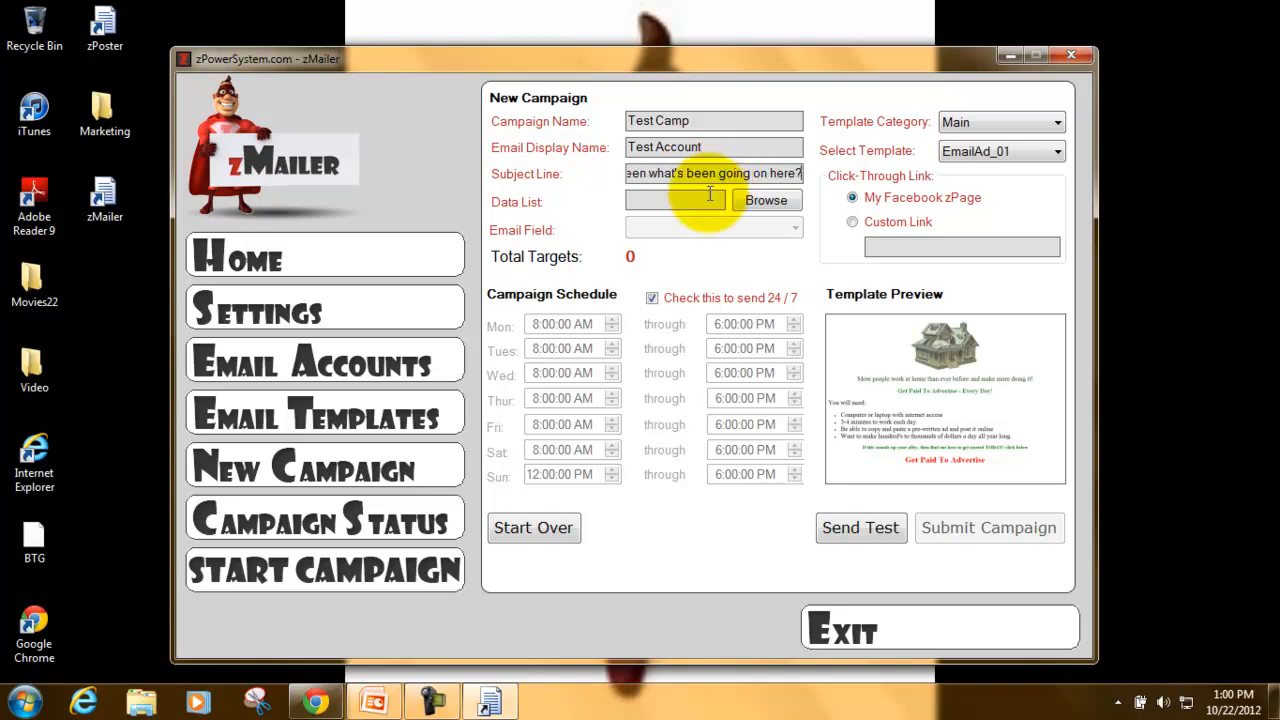
# - Load BizOp60126Email25mi from Desktop > Marketing as the campaign's data list, giving 81,777 targets
pyautogui.click(748, 202)
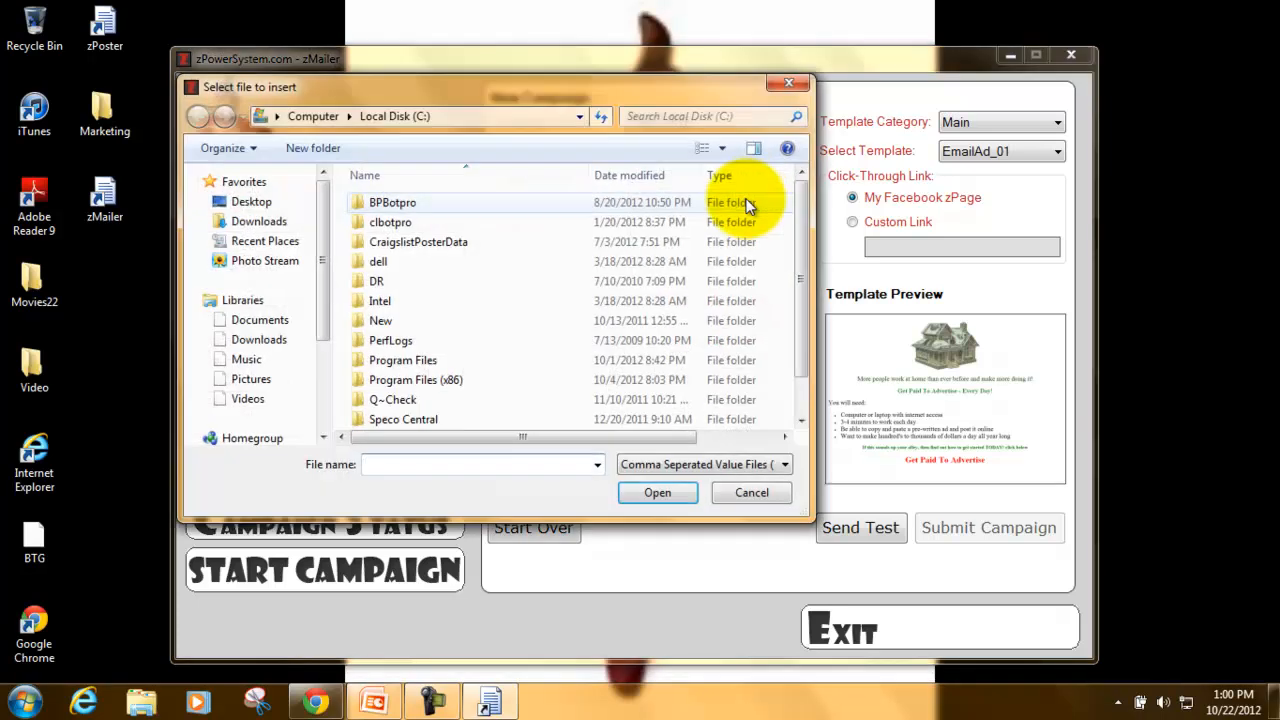
pyautogui.click(320, 192)
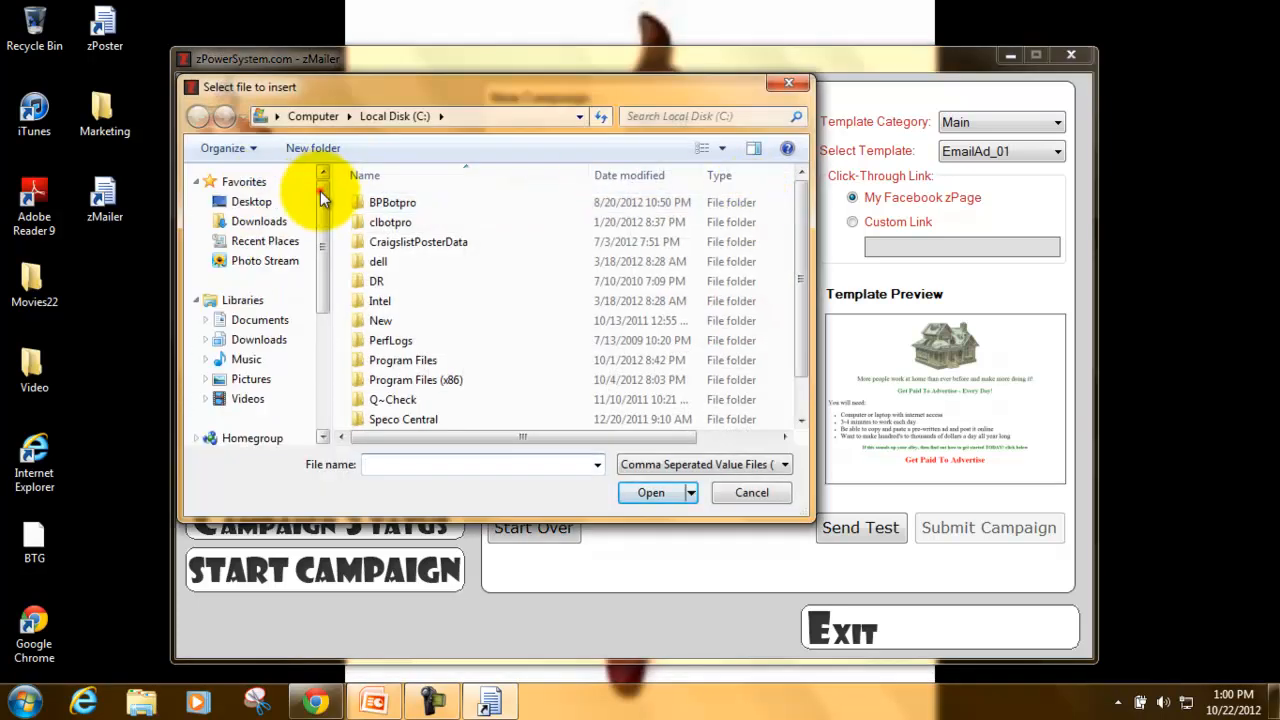
pyautogui.click(257, 202)
pyautogui.click(322, 192)
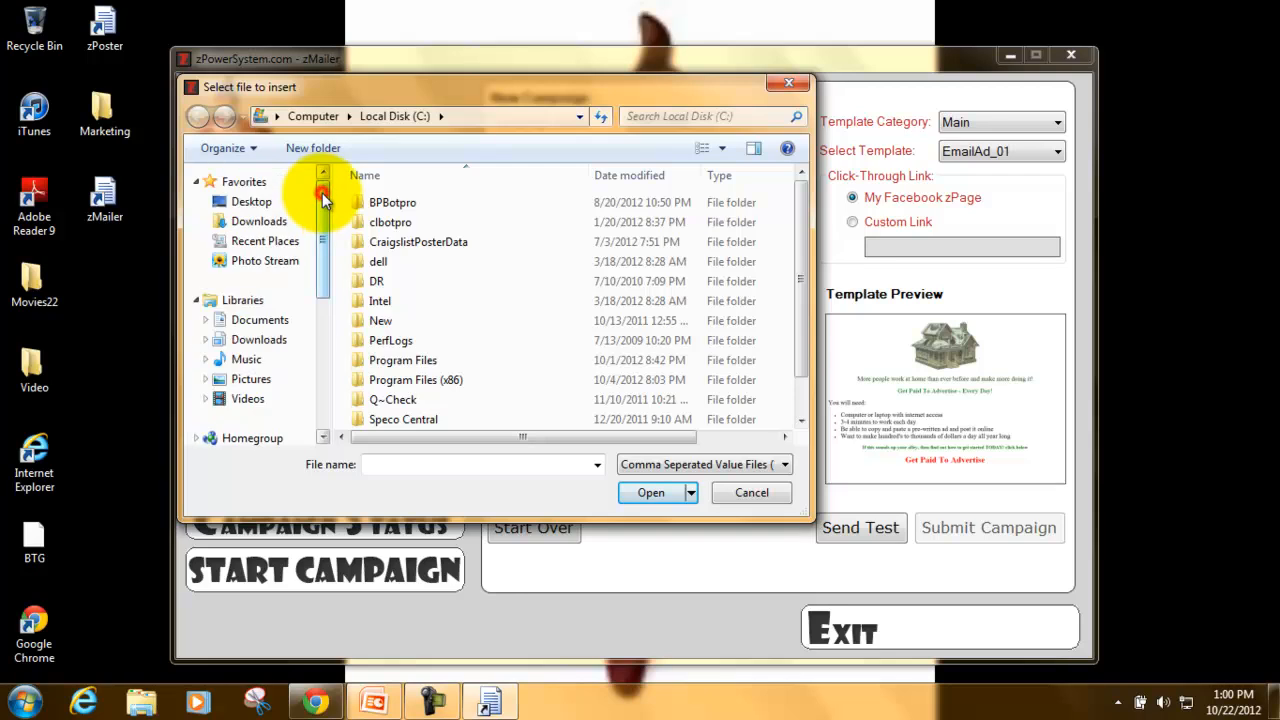
pyautogui.click(250, 202)
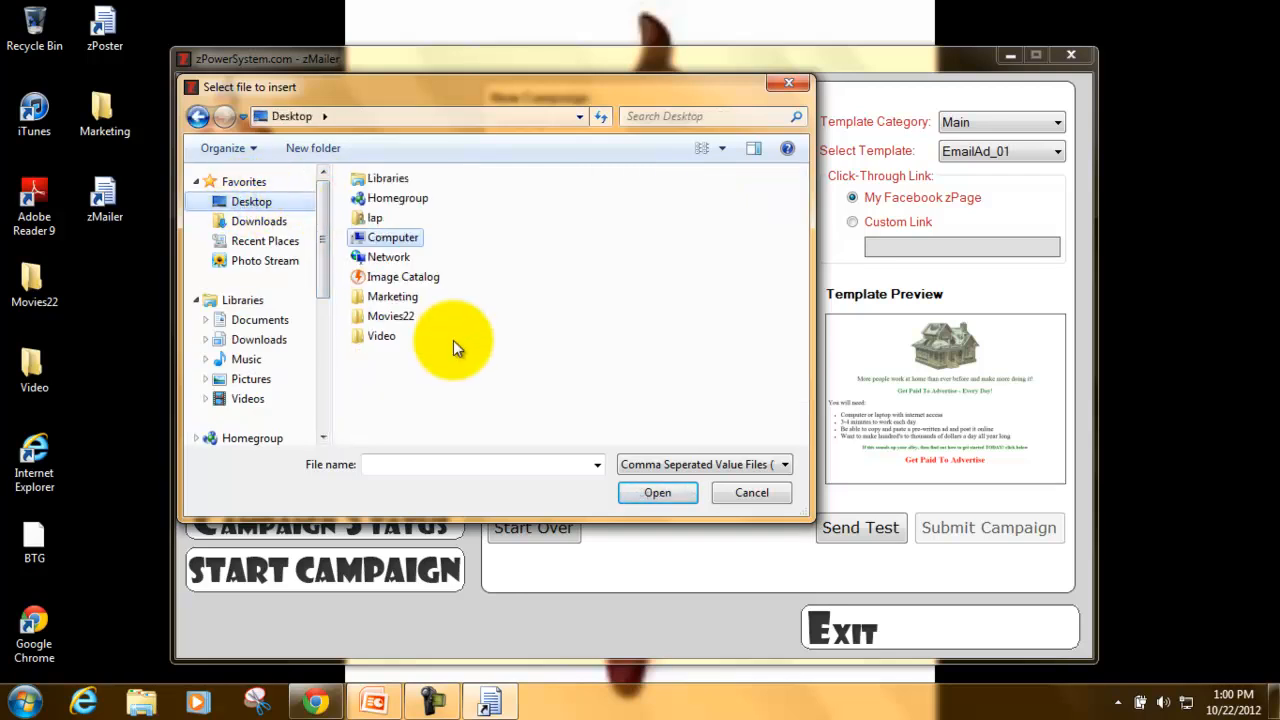
pyautogui.doubleClick(401, 298)
pyautogui.doubleClick(472, 200)
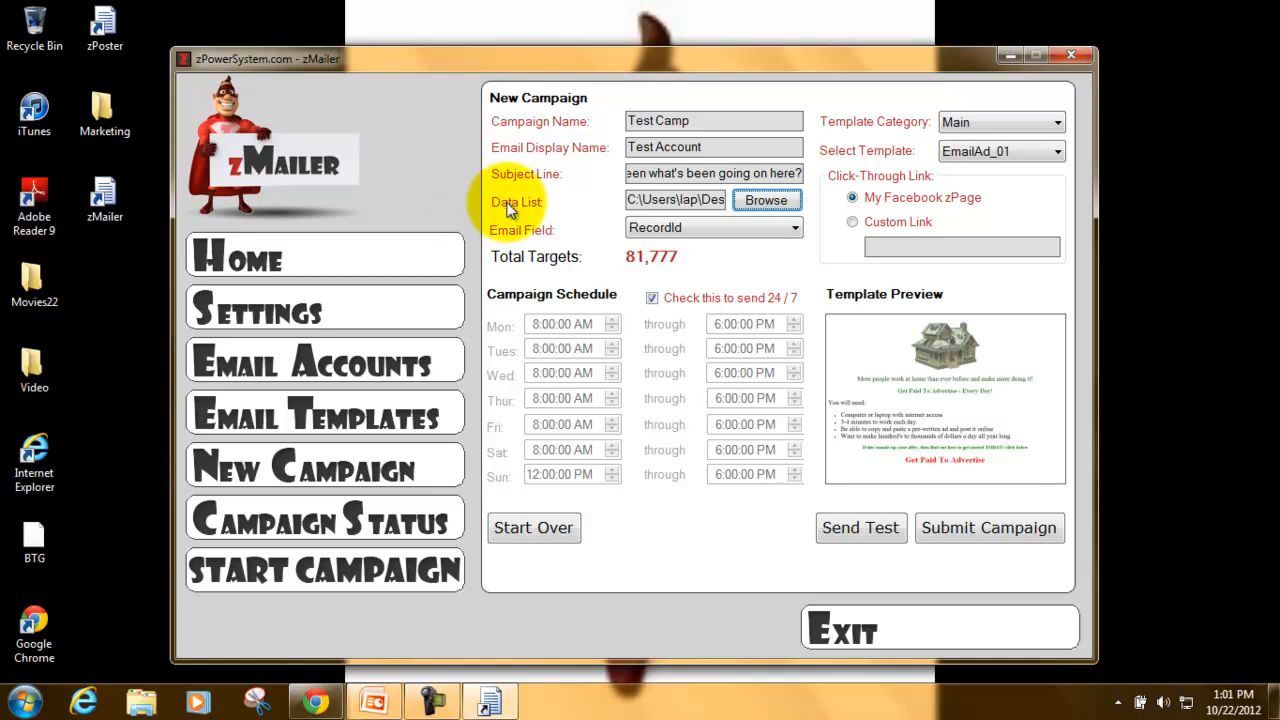
# - Set the campaign's email field to the Email column instead of RecordId
pyautogui.click(488, 229)
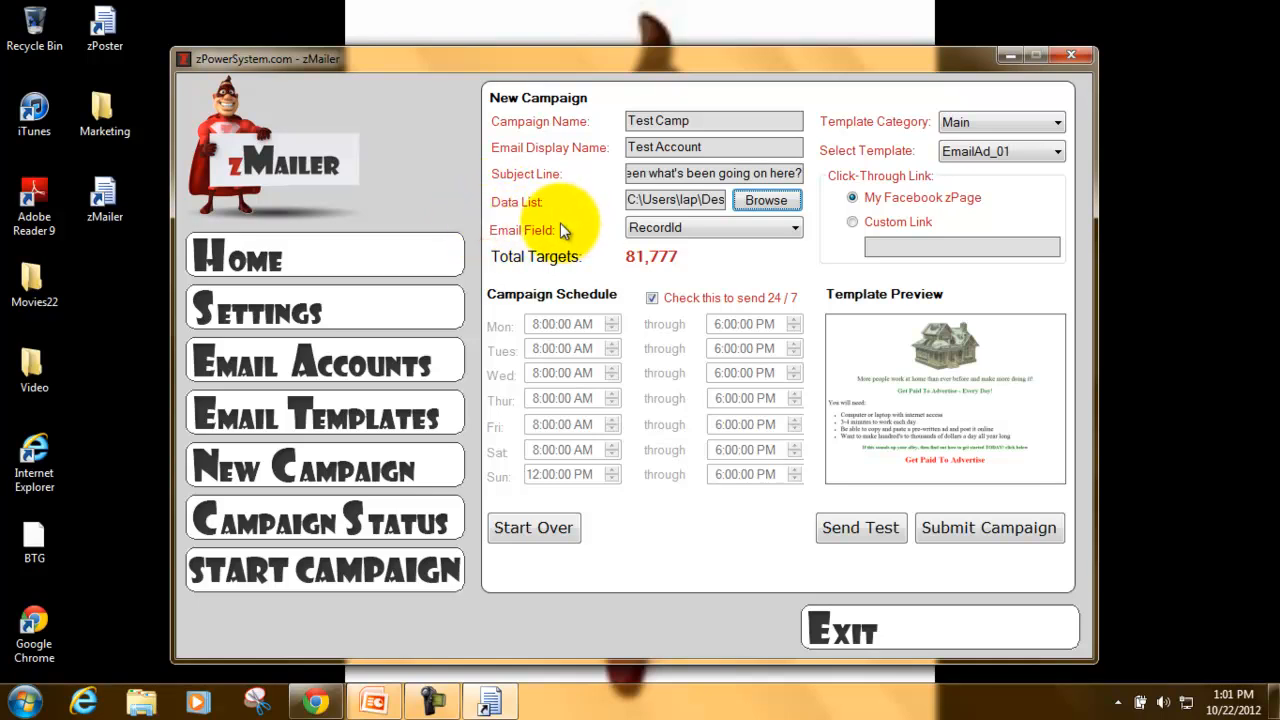
pyautogui.click(676, 228)
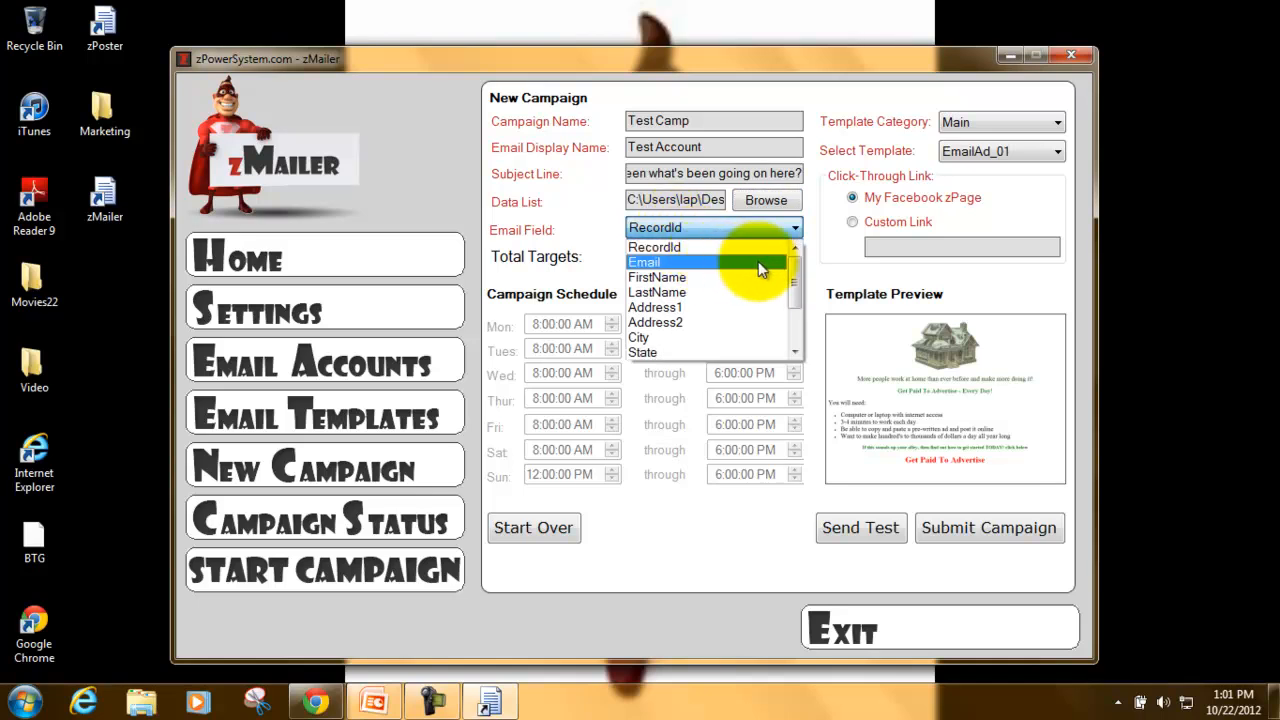
pyautogui.moveTo(799, 278)
pyautogui.mouseDown()
pyautogui.moveTo(796, 341)
pyautogui.moveTo(794, 258)
pyautogui.mouseUp()
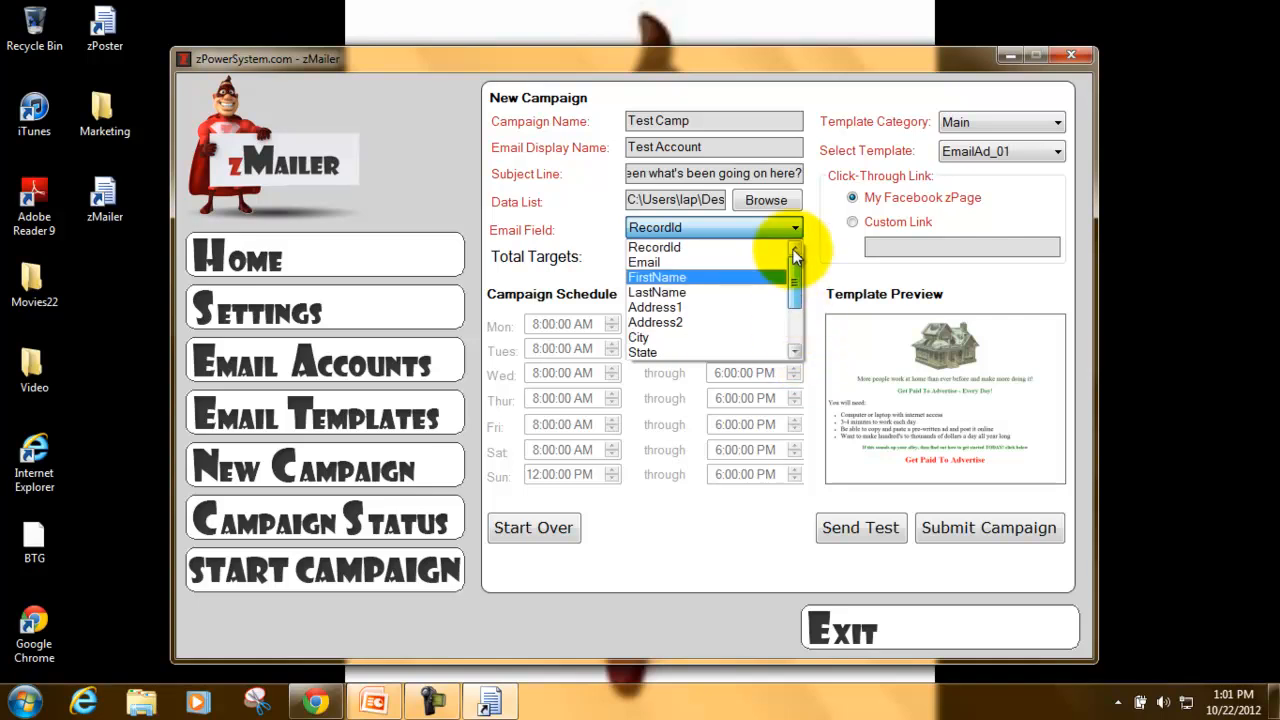
pyautogui.click(725, 261)
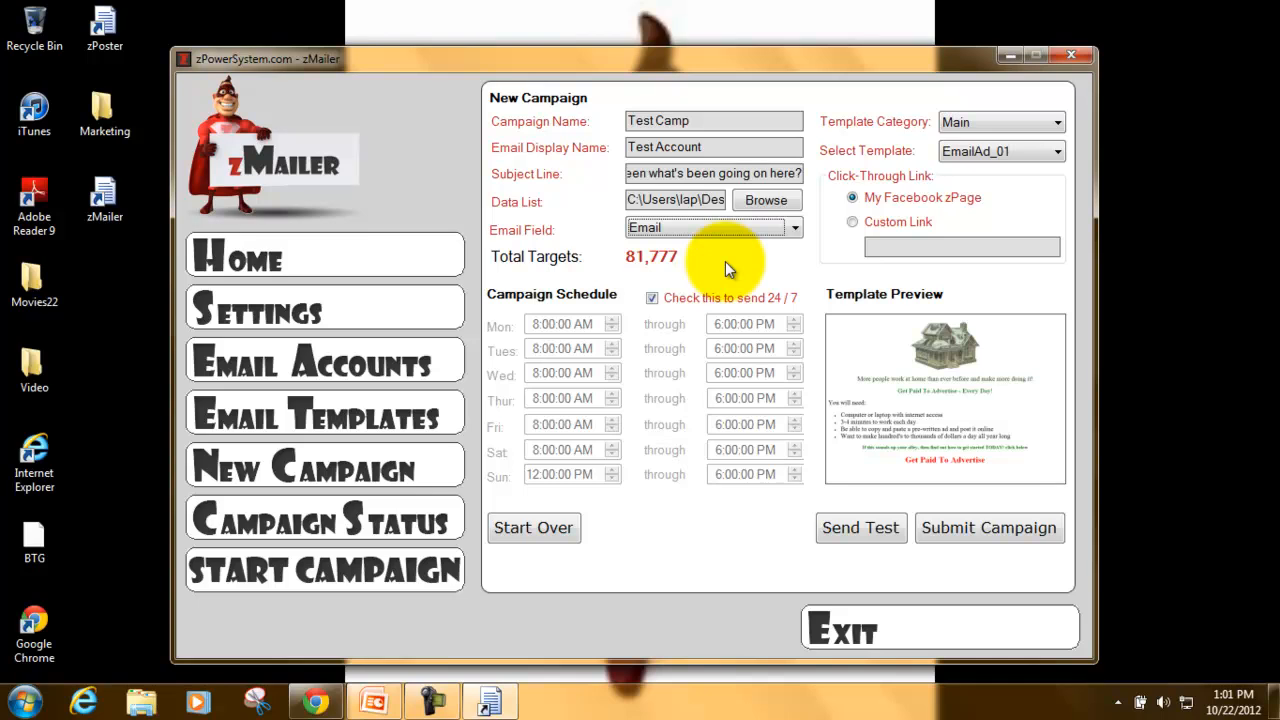
pyautogui.click(855, 222)
pyautogui.click(912, 250)
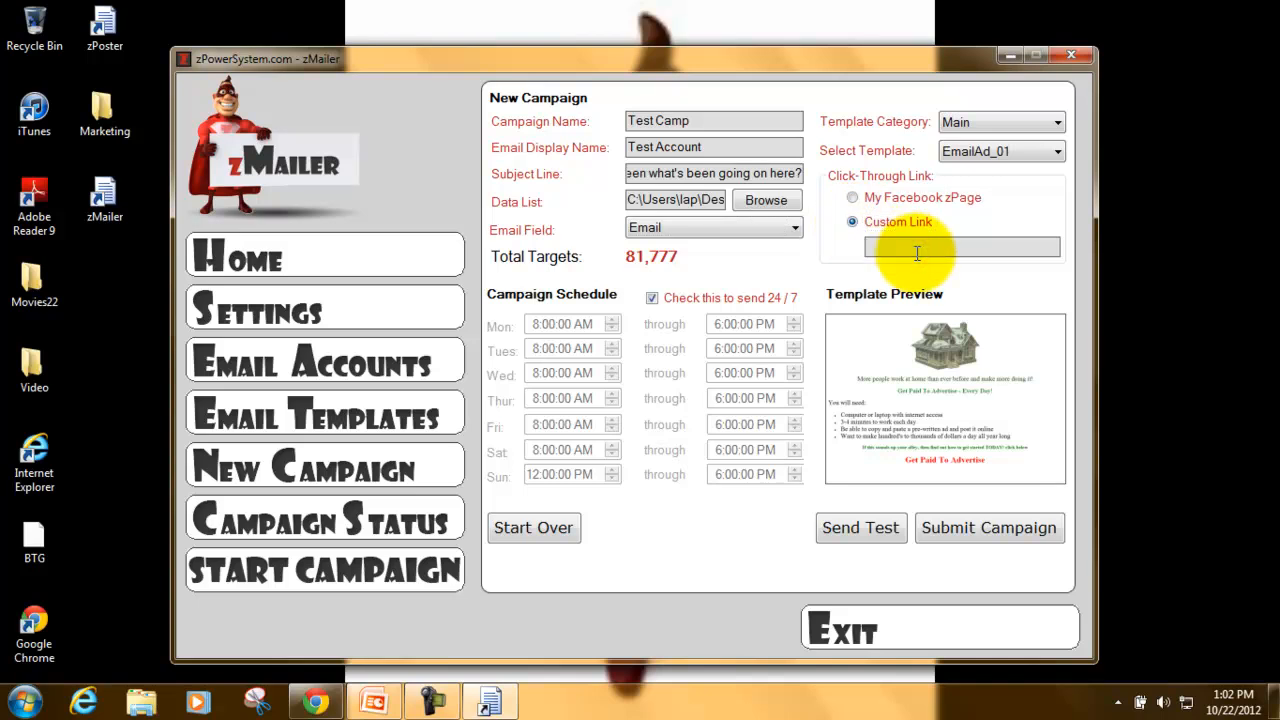
pyautogui.write('http://www.YourWebsite.com')
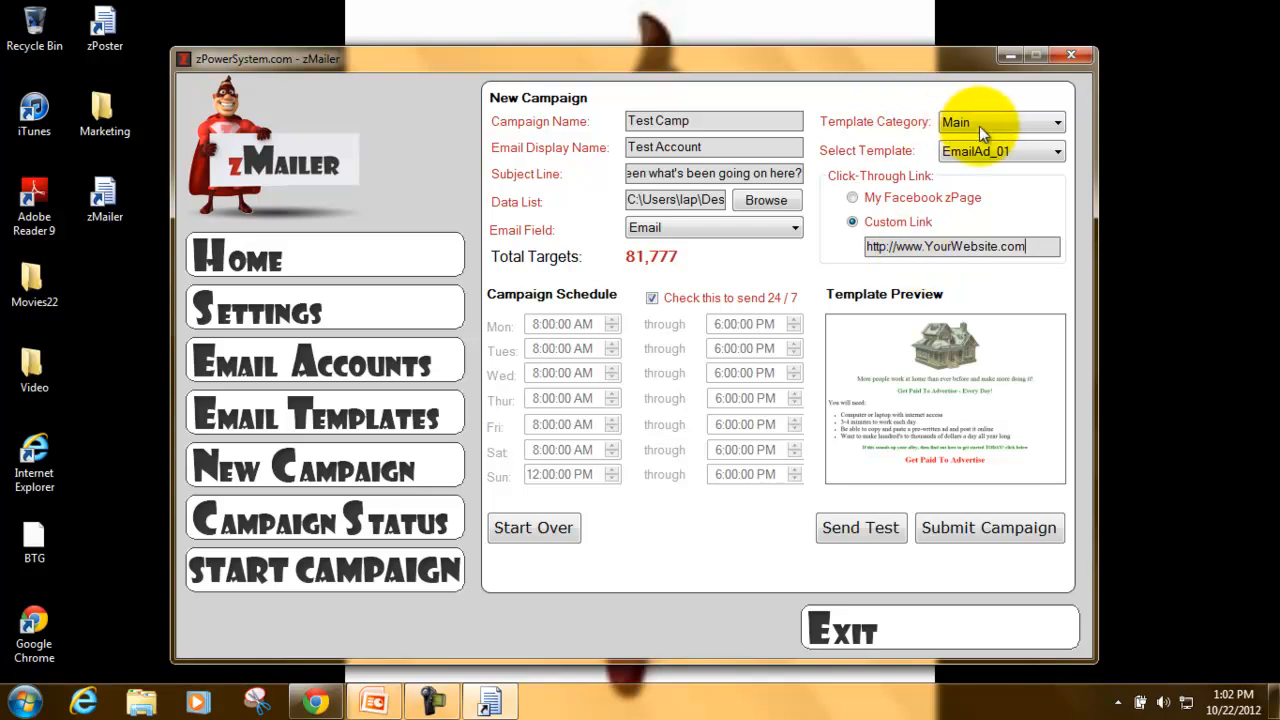
# - Preview templates EmailAd_02, EmailAd_04 and EmailAd_07, then select EmailAd_06
pyautogui.click(1006, 150)
pyautogui.click(1007, 186)
pyautogui.click(1030, 148)
pyautogui.click(1035, 217)
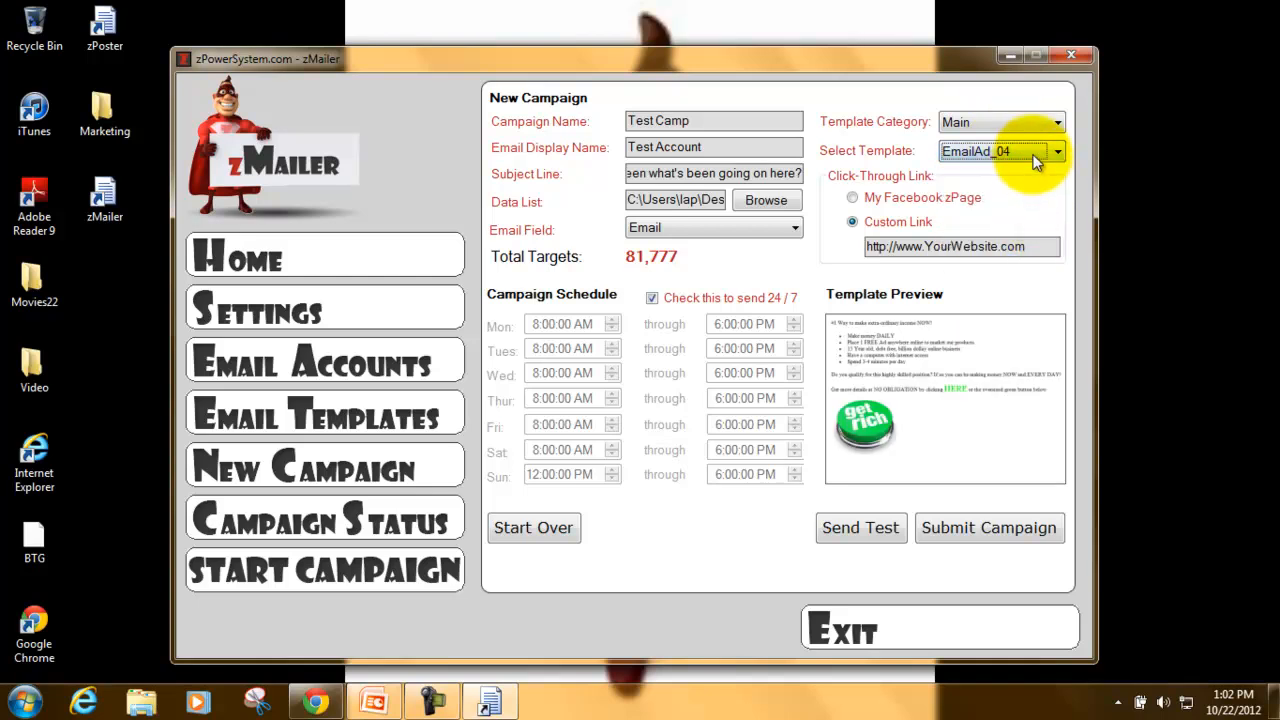
pyautogui.click(1036, 160)
pyautogui.click(1027, 259)
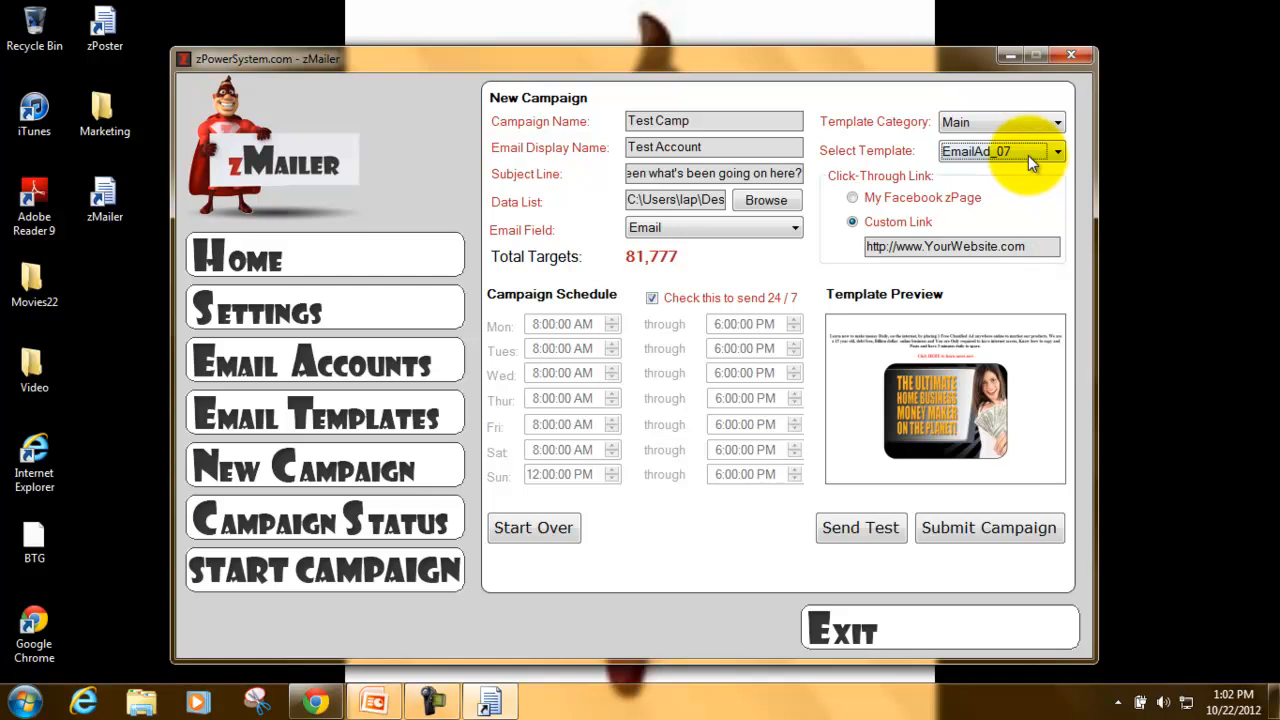
pyautogui.click(1028, 155)
pyautogui.click(1026, 241)
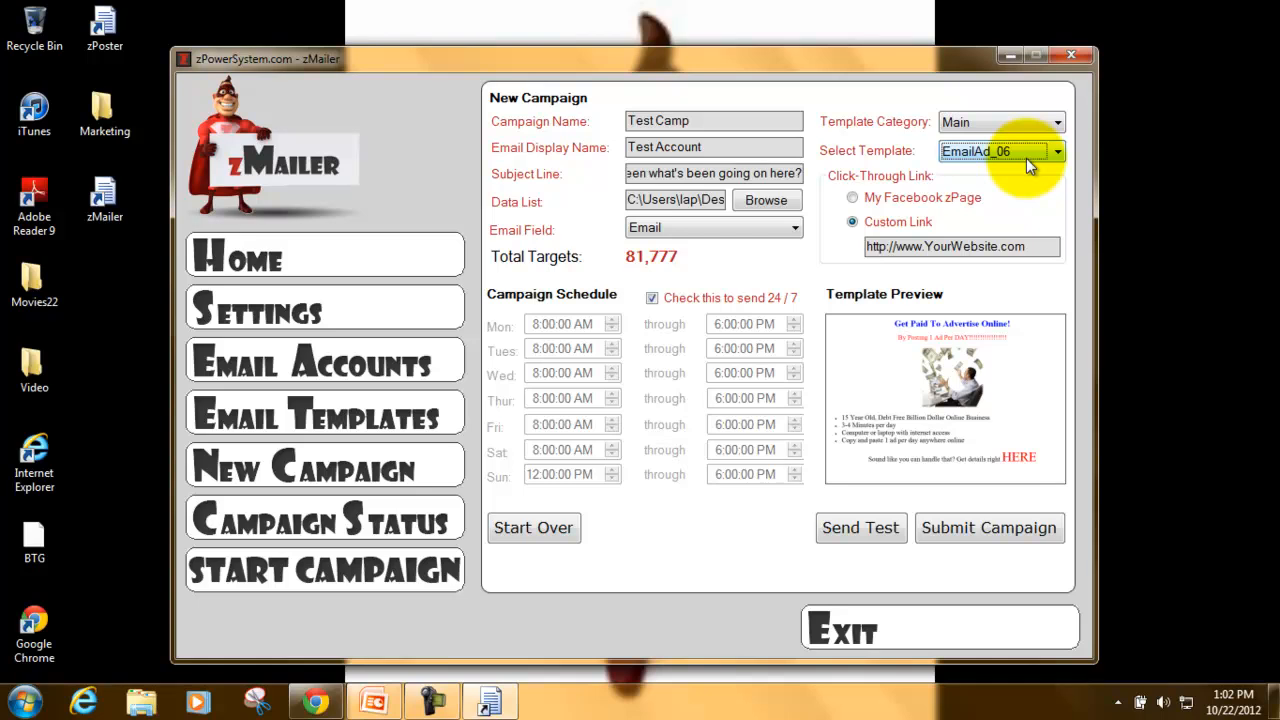
pyautogui.click(518, 299)
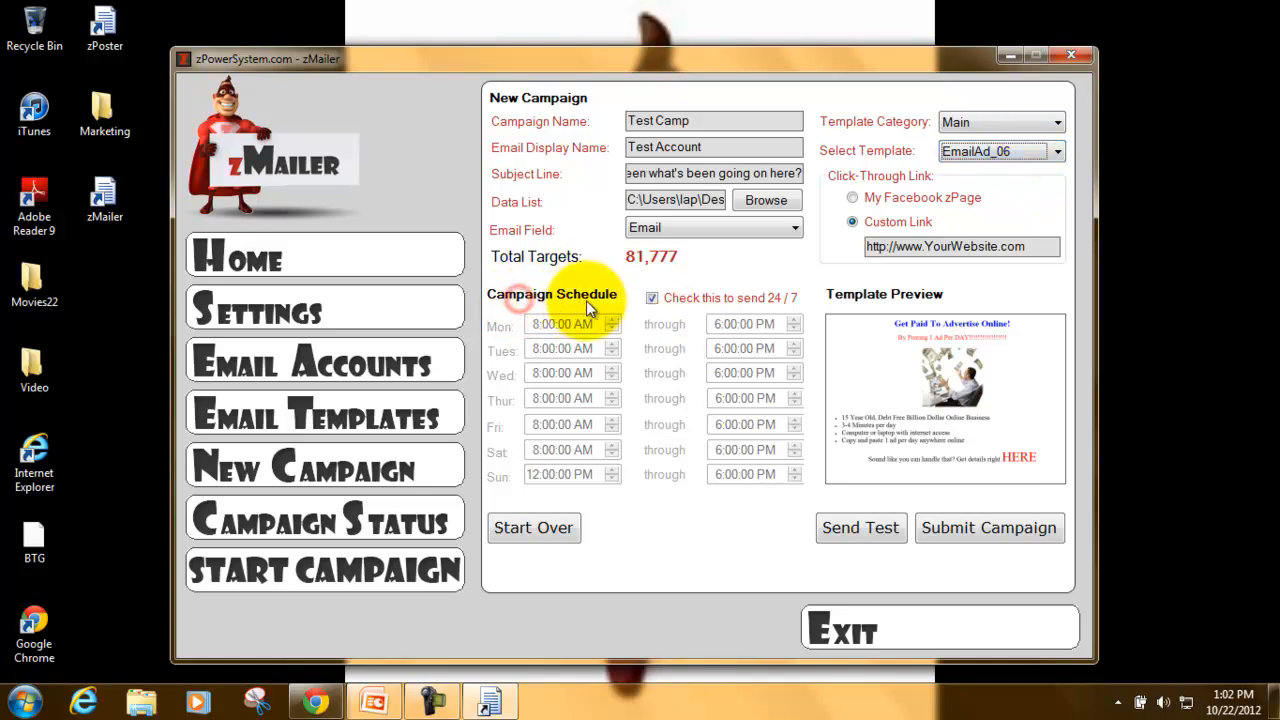
# - Toggle 24/7 sending off and back on, submit the campaign, and dismiss the success message
pyautogui.click(652, 299)
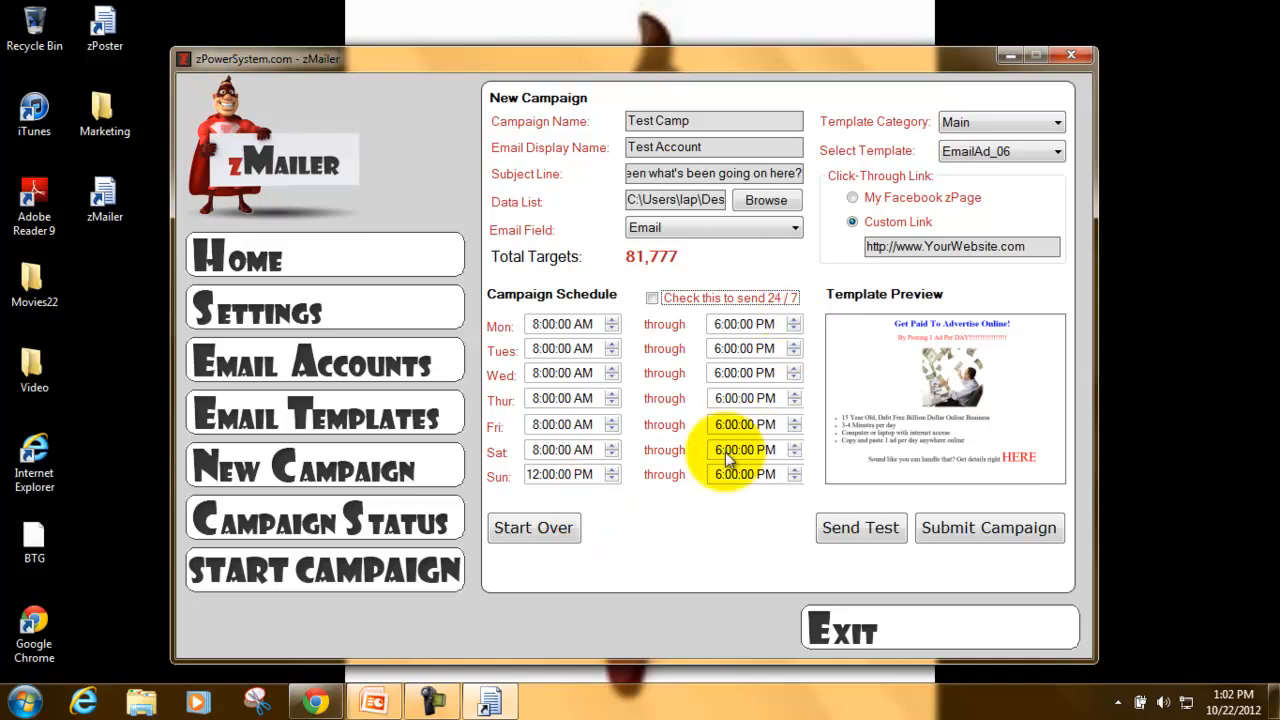
pyautogui.click(654, 303)
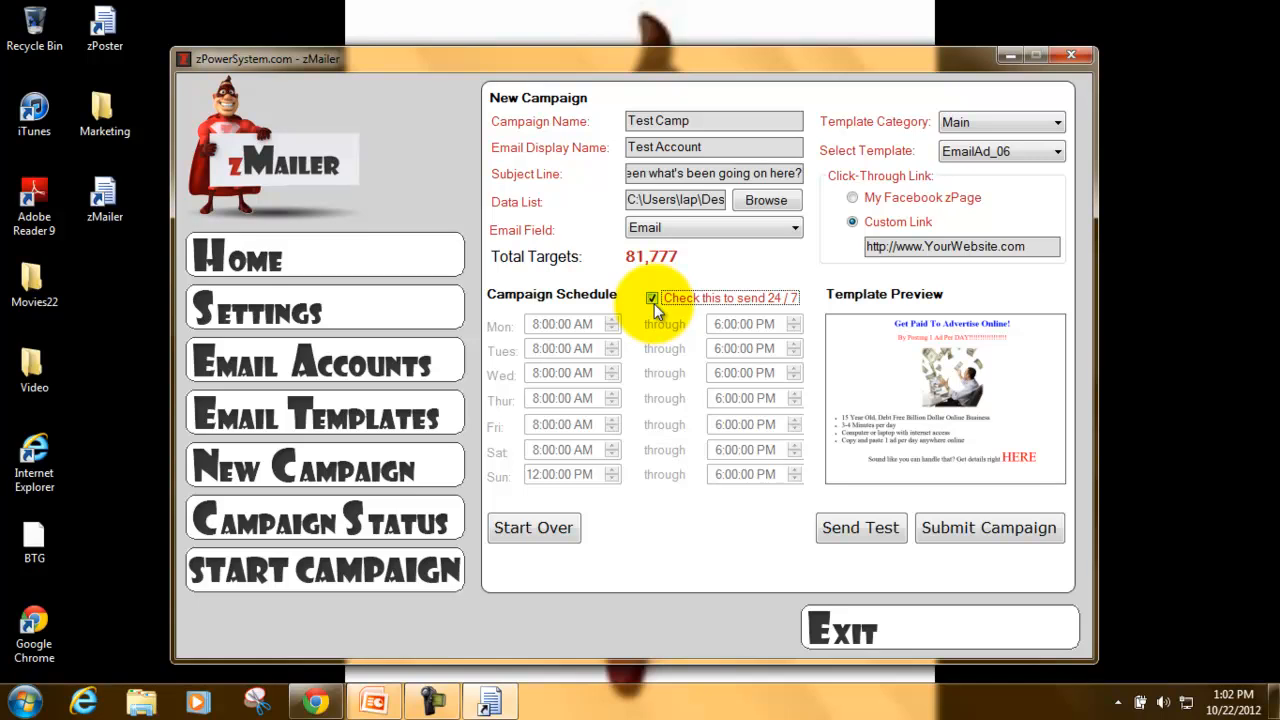
pyautogui.click(972, 534)
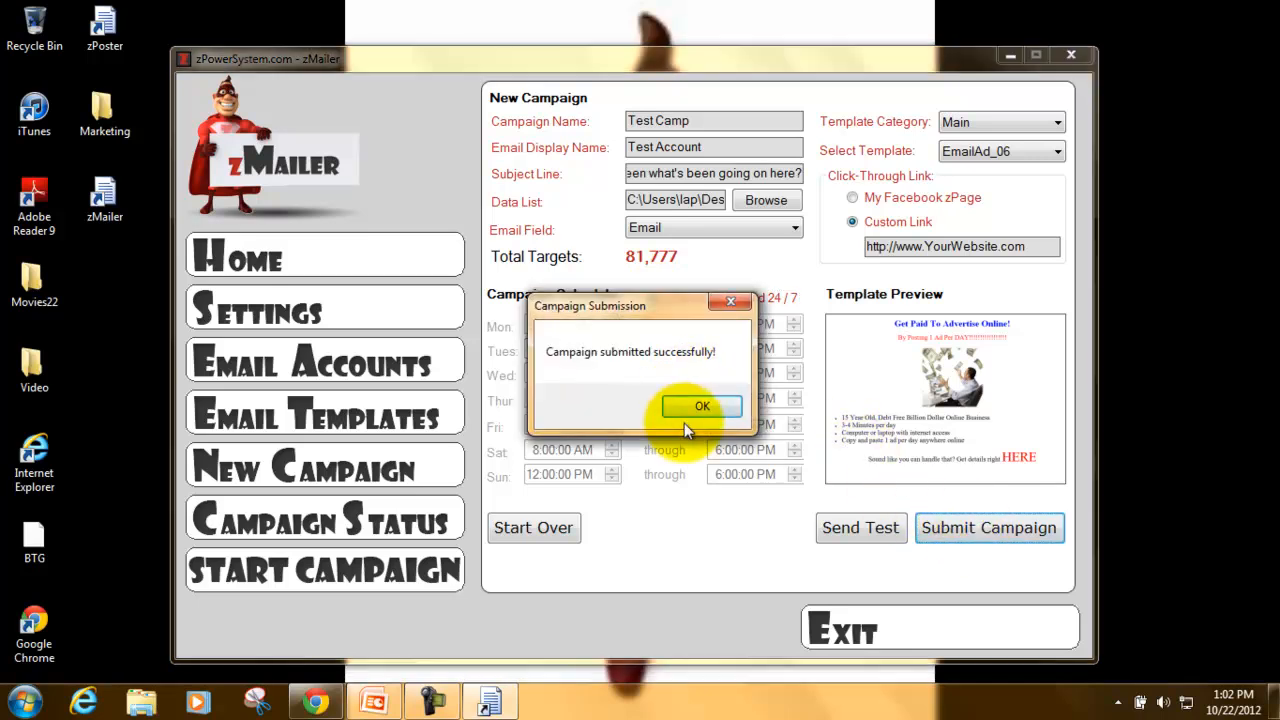
pyautogui.click(700, 410)
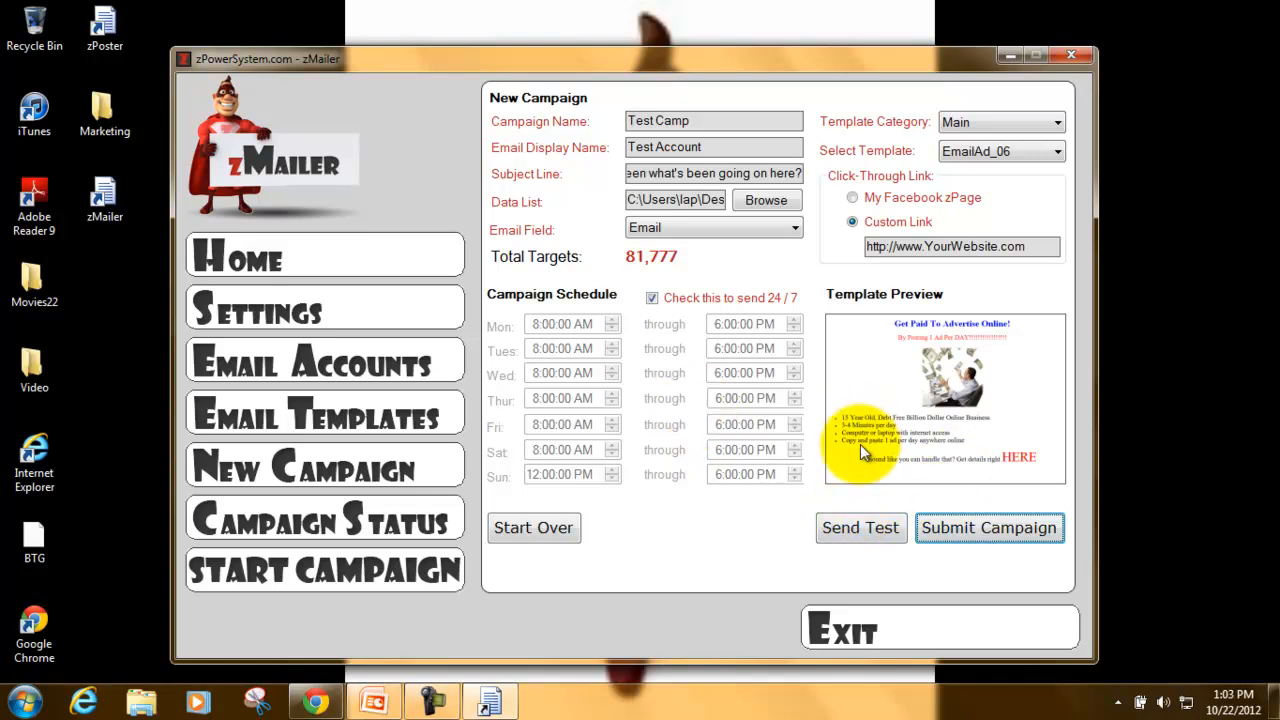
pyautogui.click(856, 522)
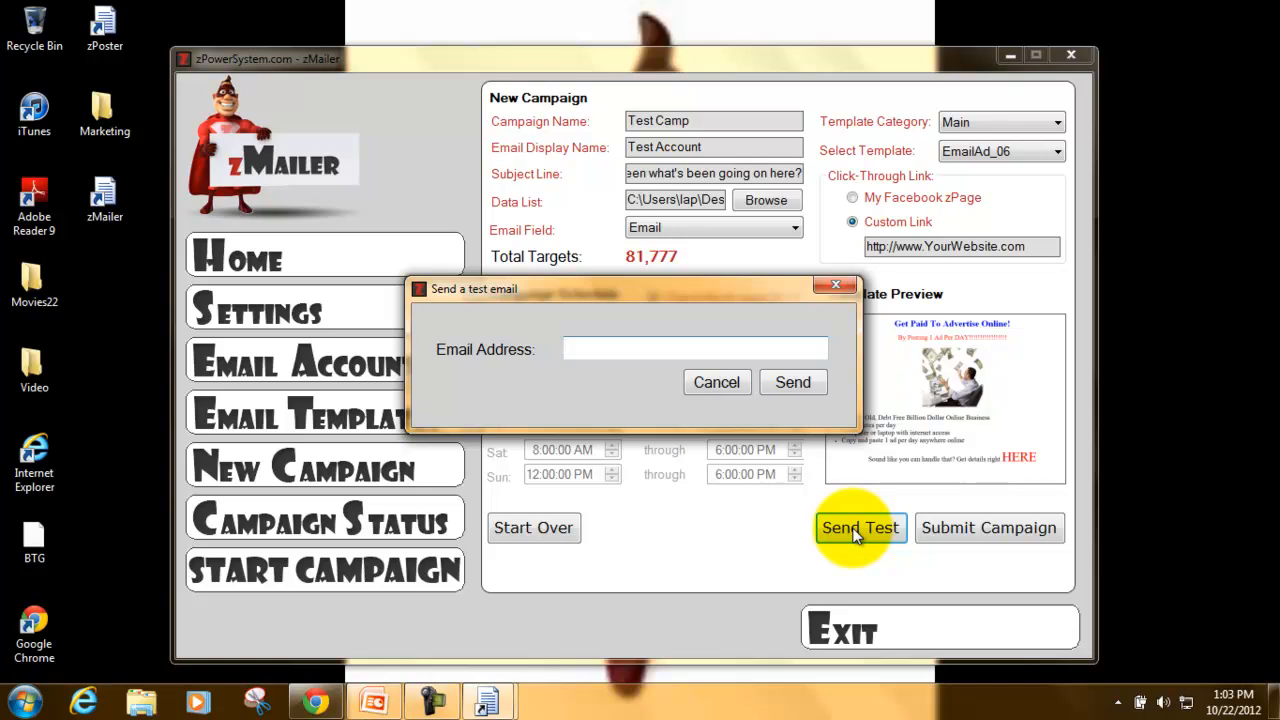
pyautogui.click(693, 346)
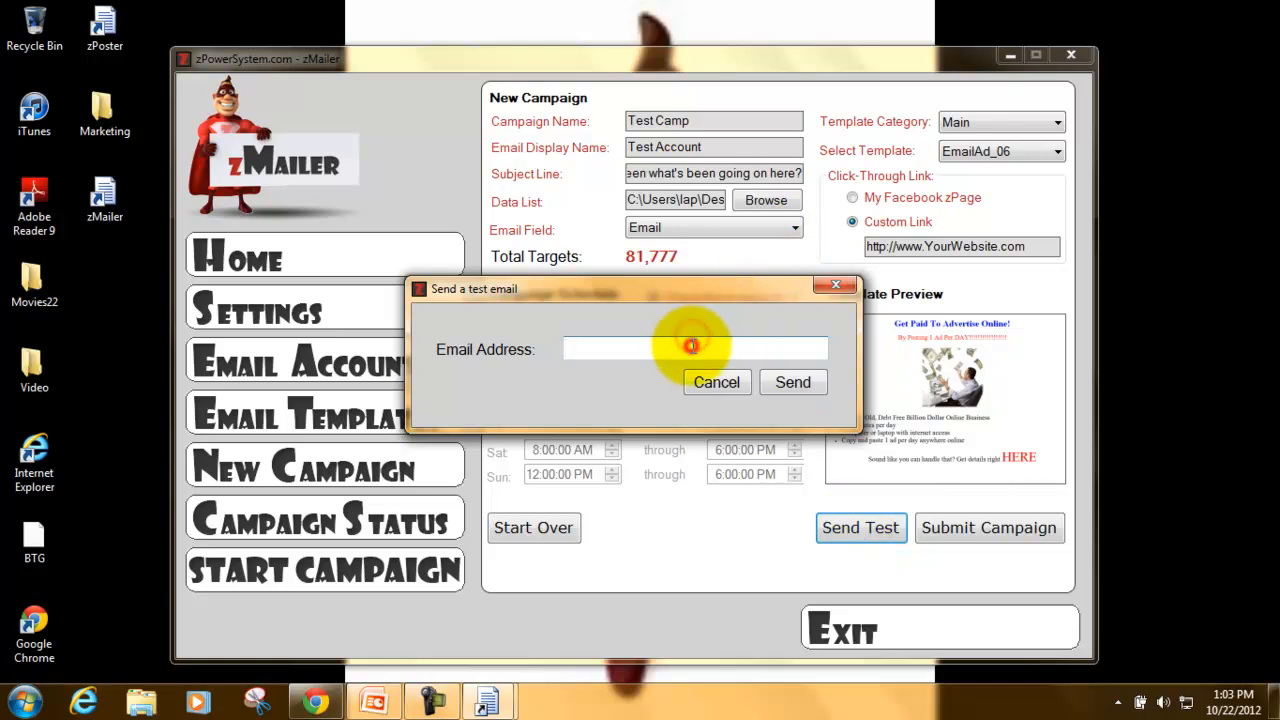
pyautogui.write('youremail@email.com')
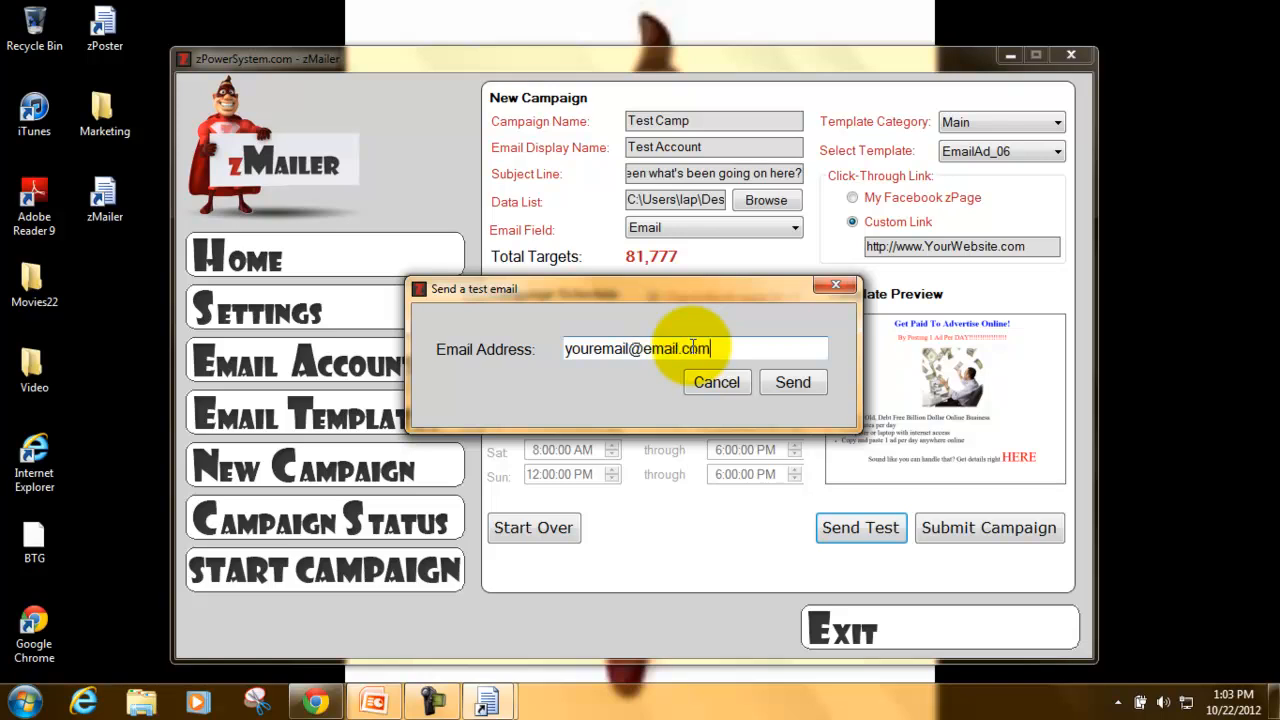
pyautogui.click(793, 383)
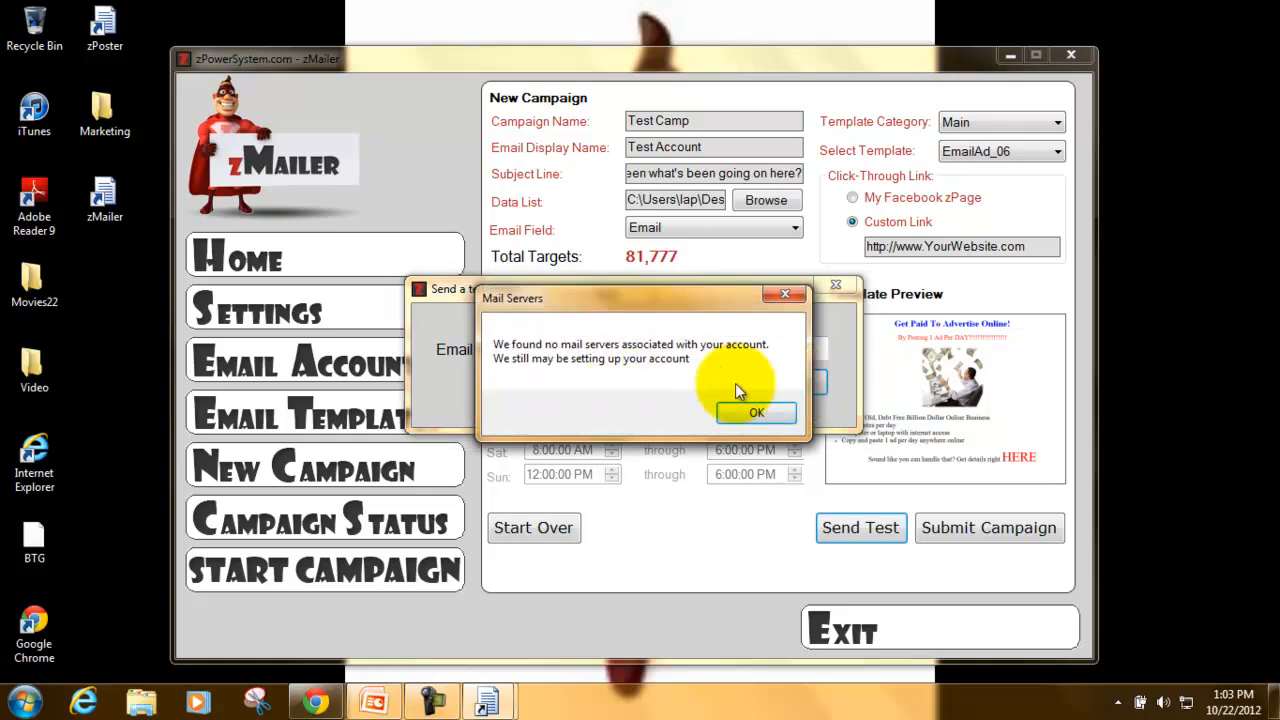
pyautogui.click(737, 423)
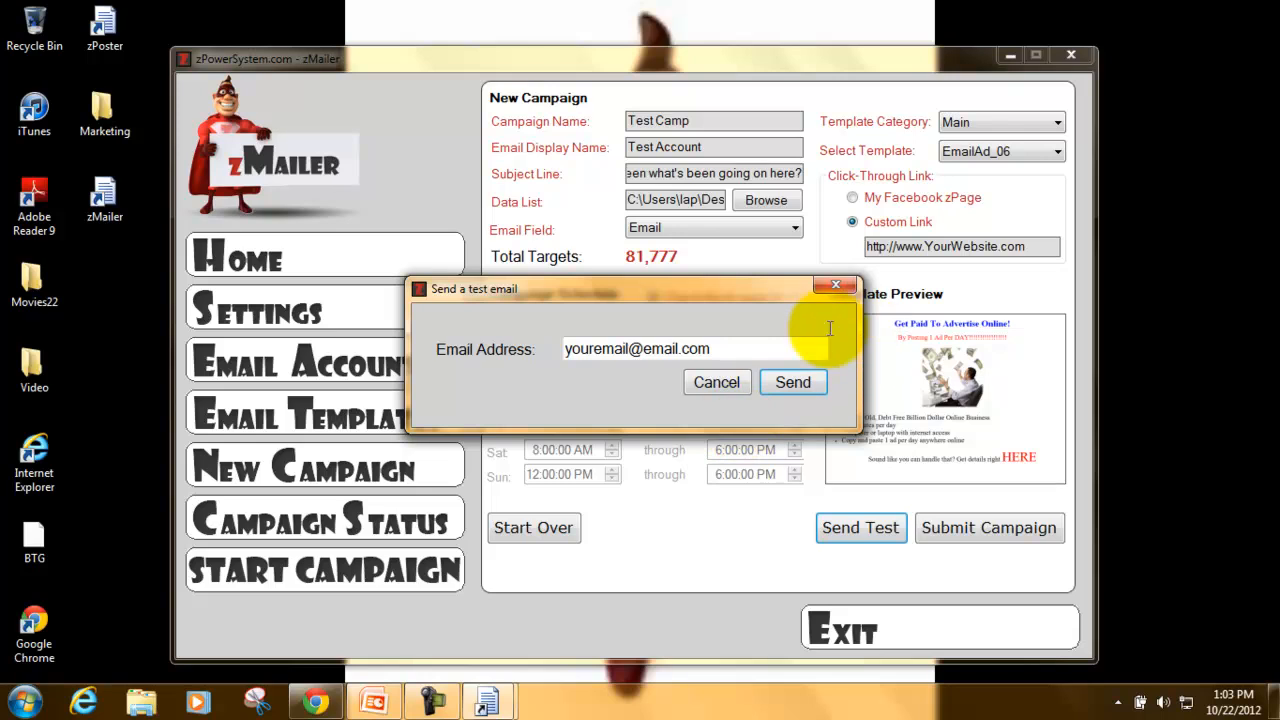
pyautogui.click(835, 288)
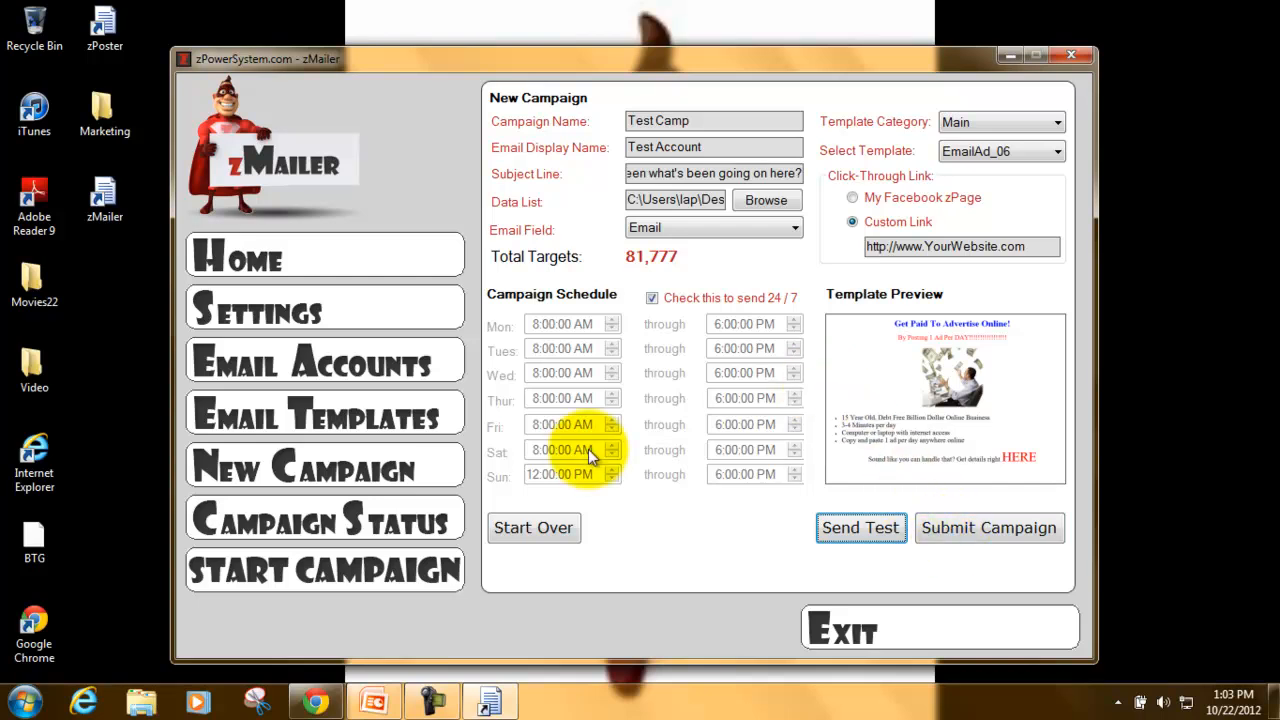
# - Check the Campaign Status queue and start sending the Test Camp campaign
pyautogui.click(399, 529)
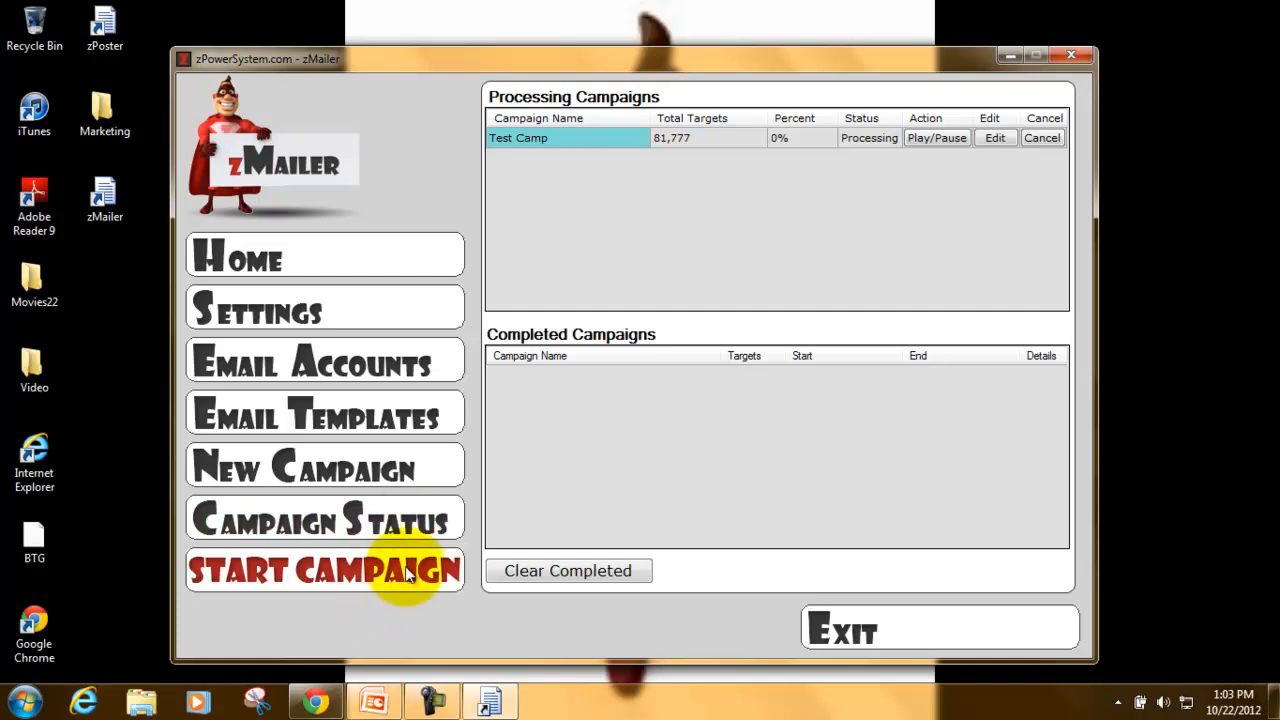
pyautogui.click(407, 572)
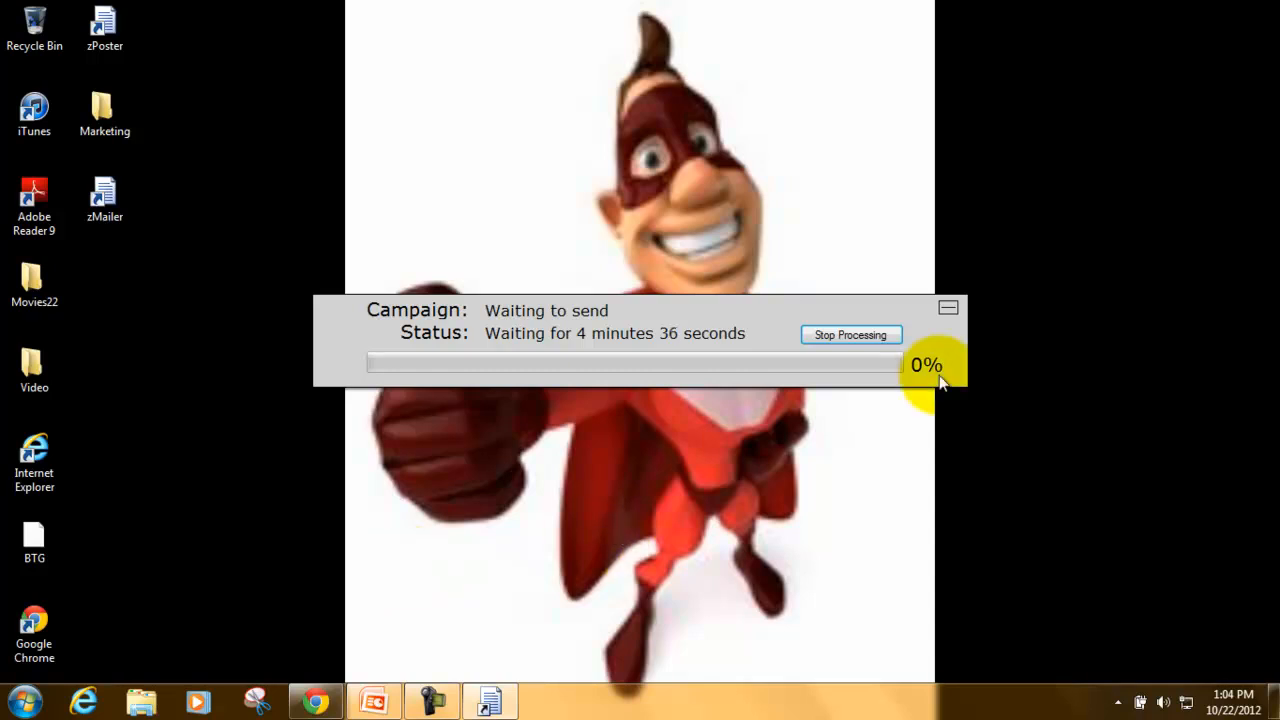
# - Minimize and restore the sending status window, then stop the campaign processing
pyautogui.click(948, 312)
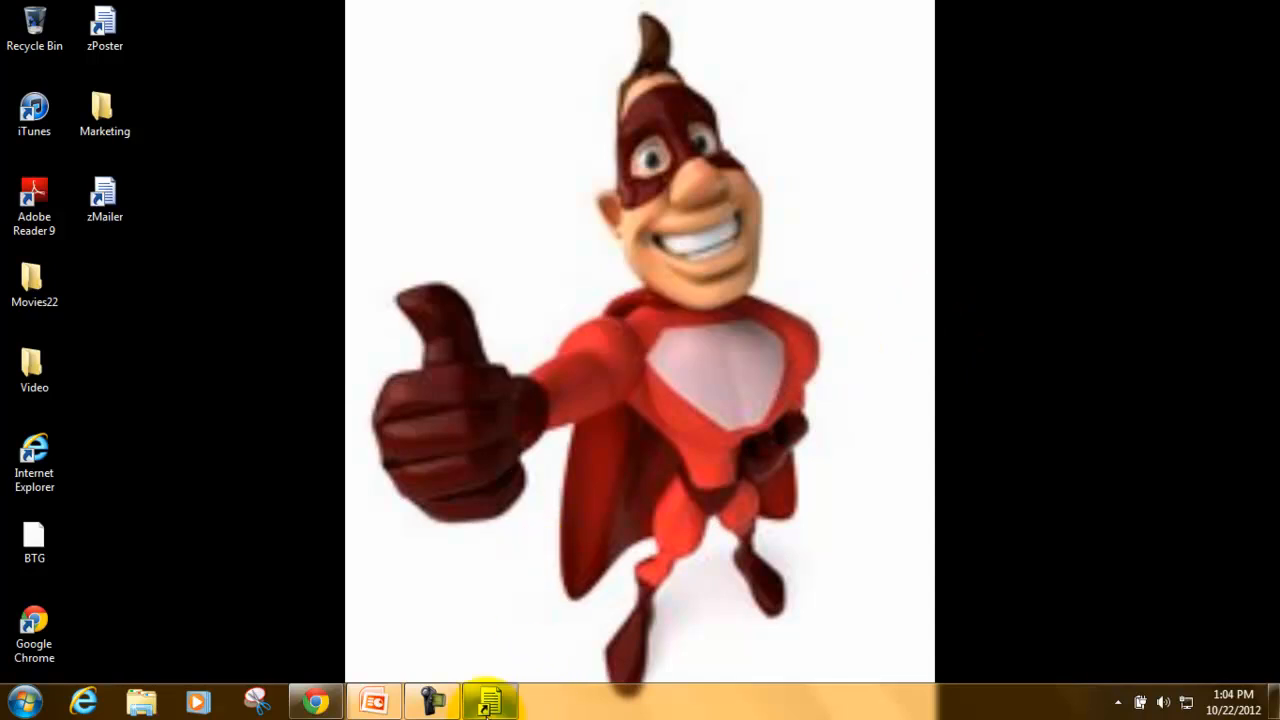
pyautogui.click(505, 705)
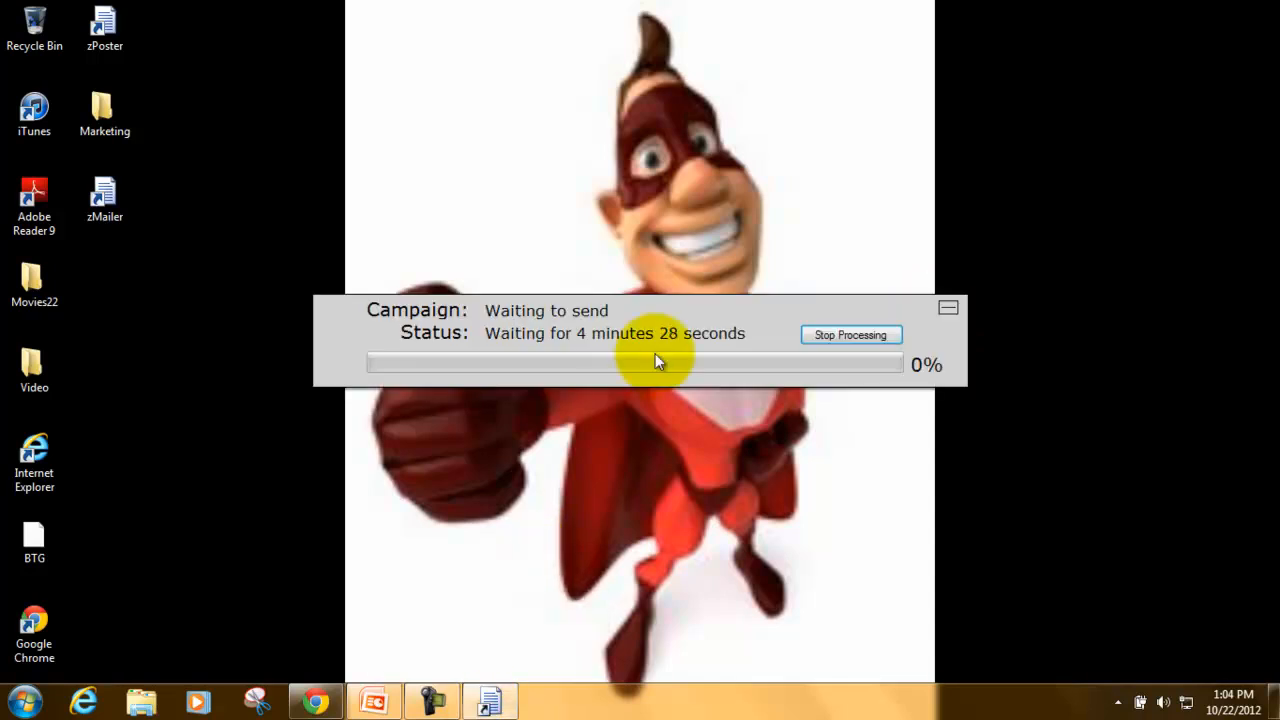
pyautogui.click(843, 340)
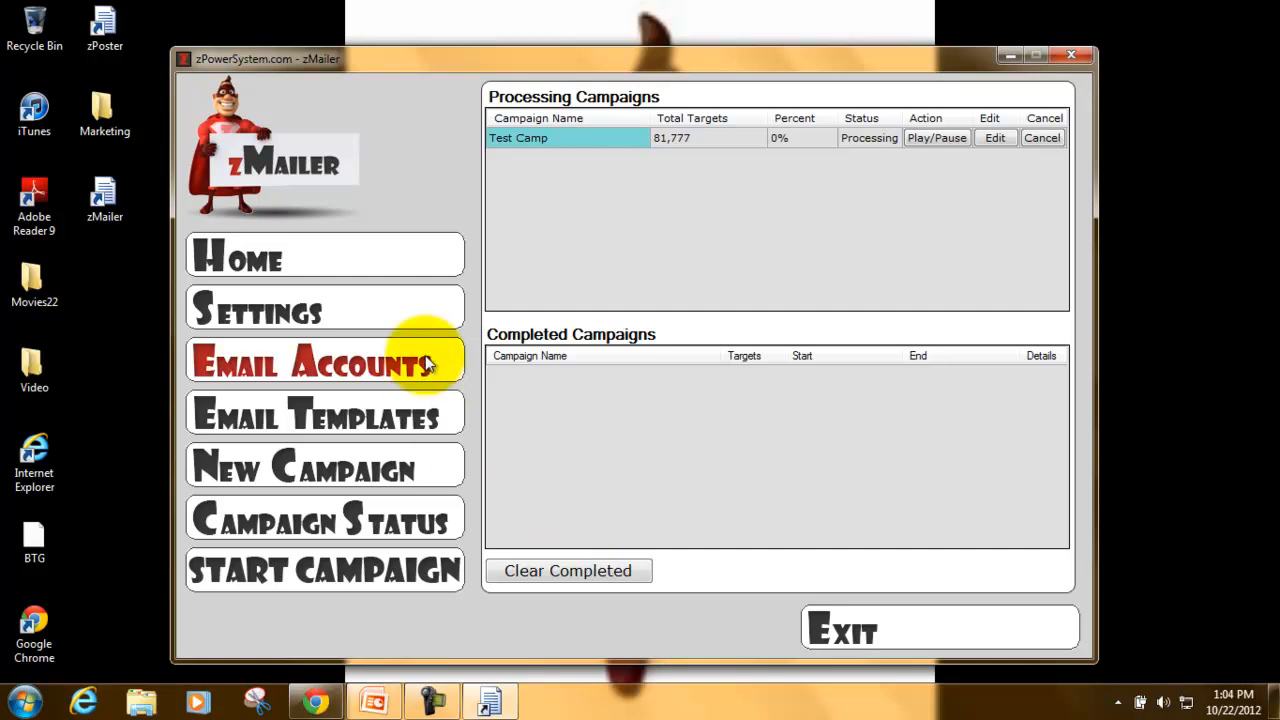
# - Review the Settings panel's zPage Link and Affiliate Link fields, then stop the screen recording
pyautogui.click(326, 330)
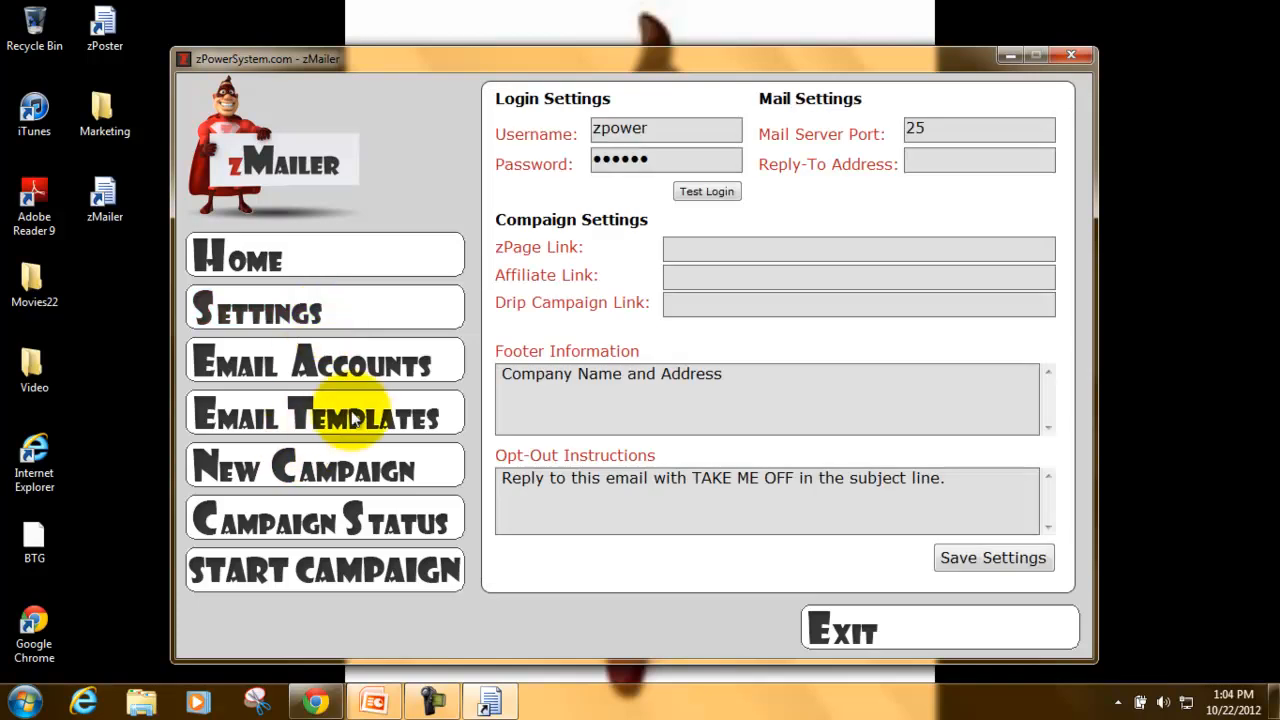
pyautogui.click(335, 466)
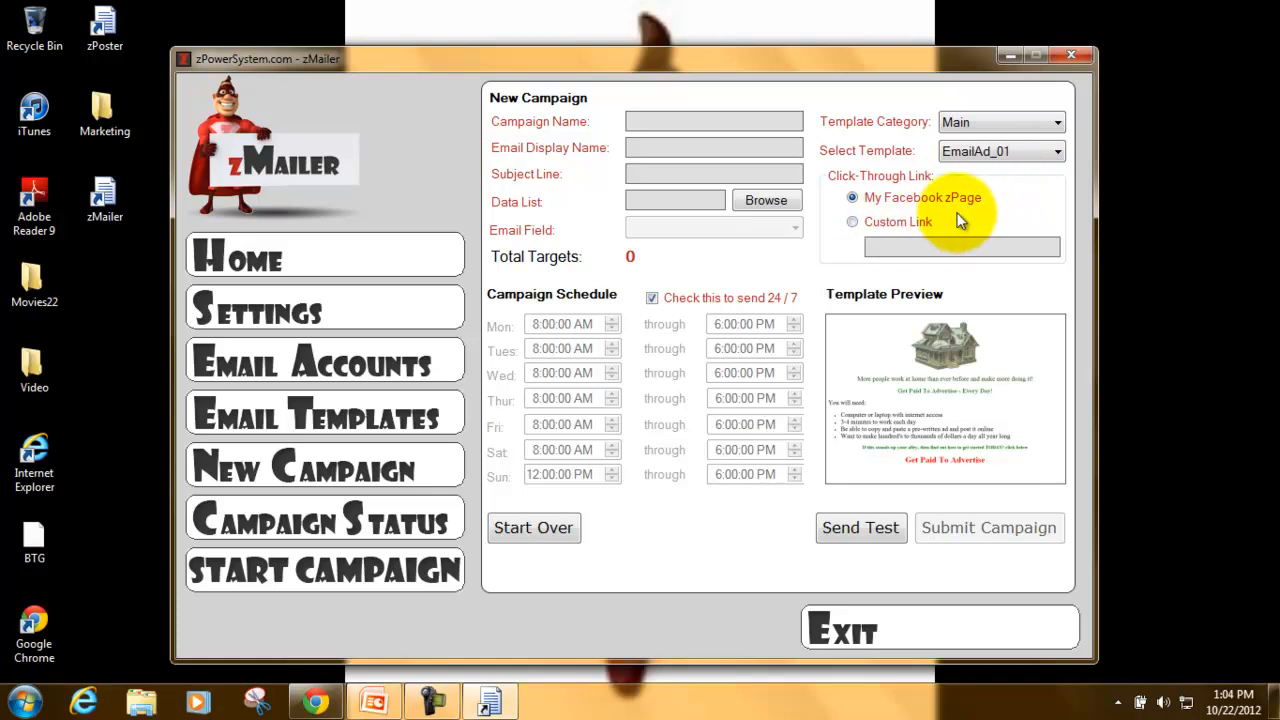
pyautogui.click(298, 318)
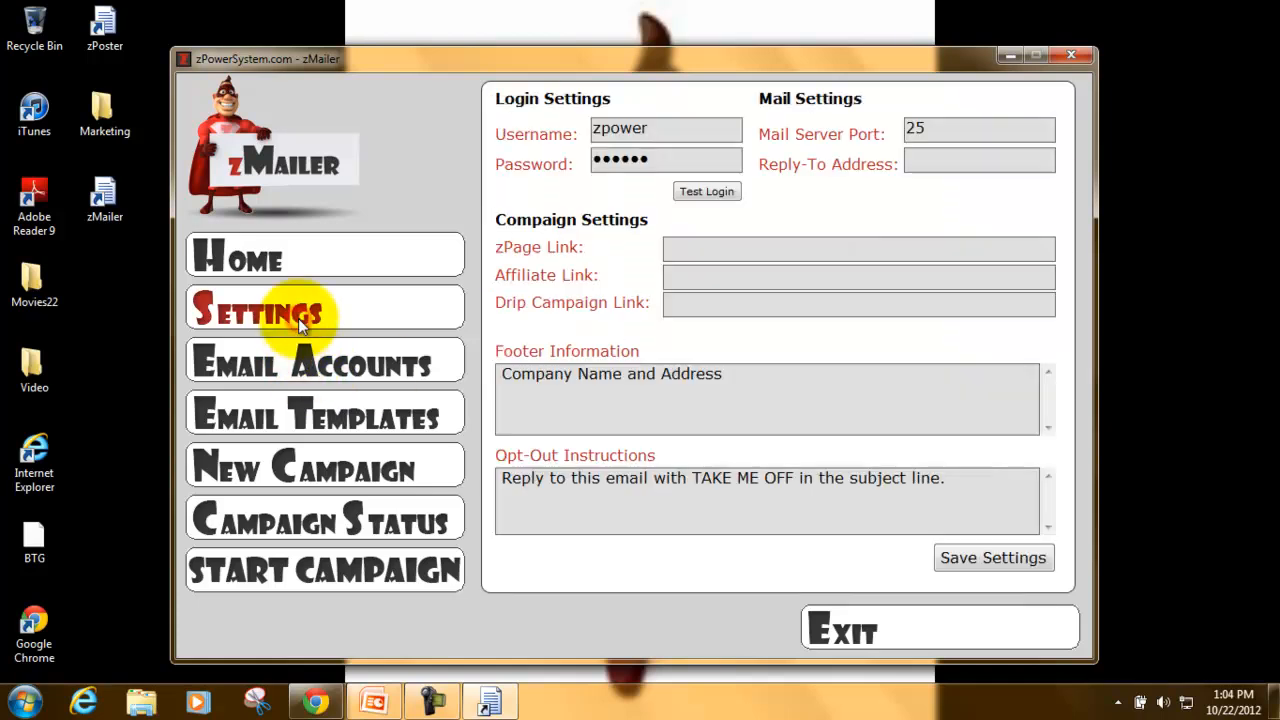
pyautogui.click(691, 249)
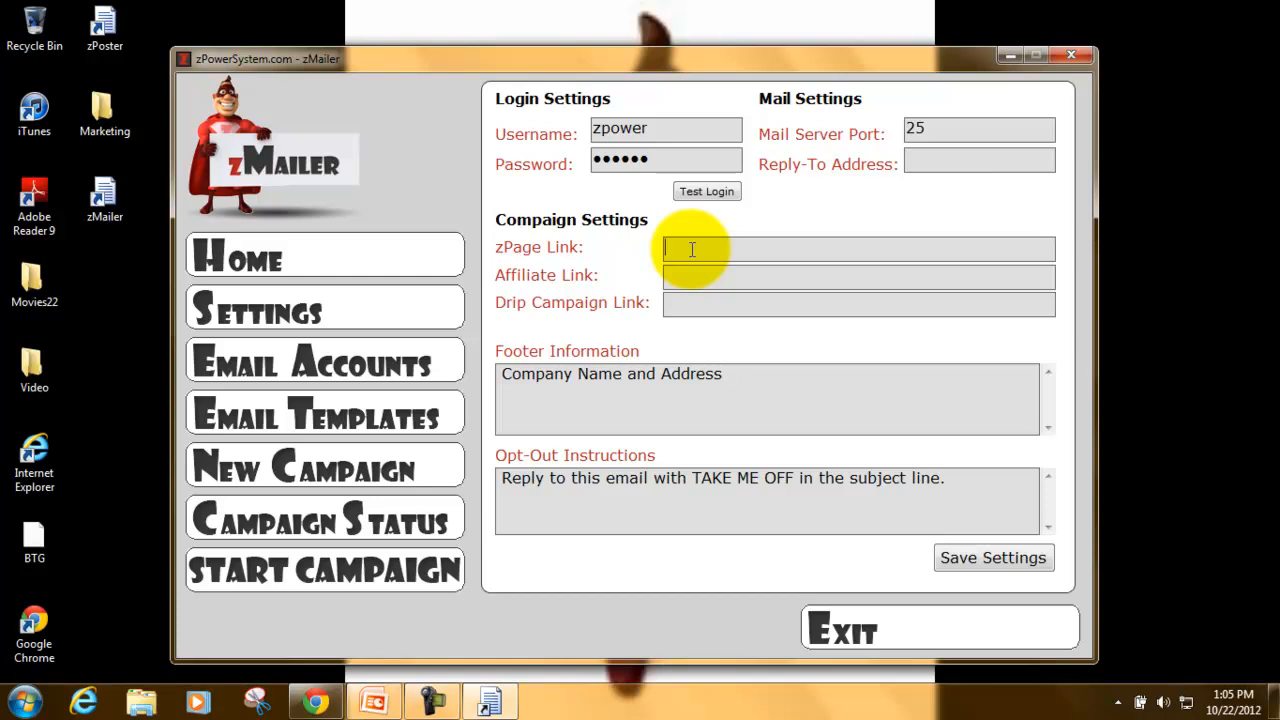
pyautogui.click(703, 280)
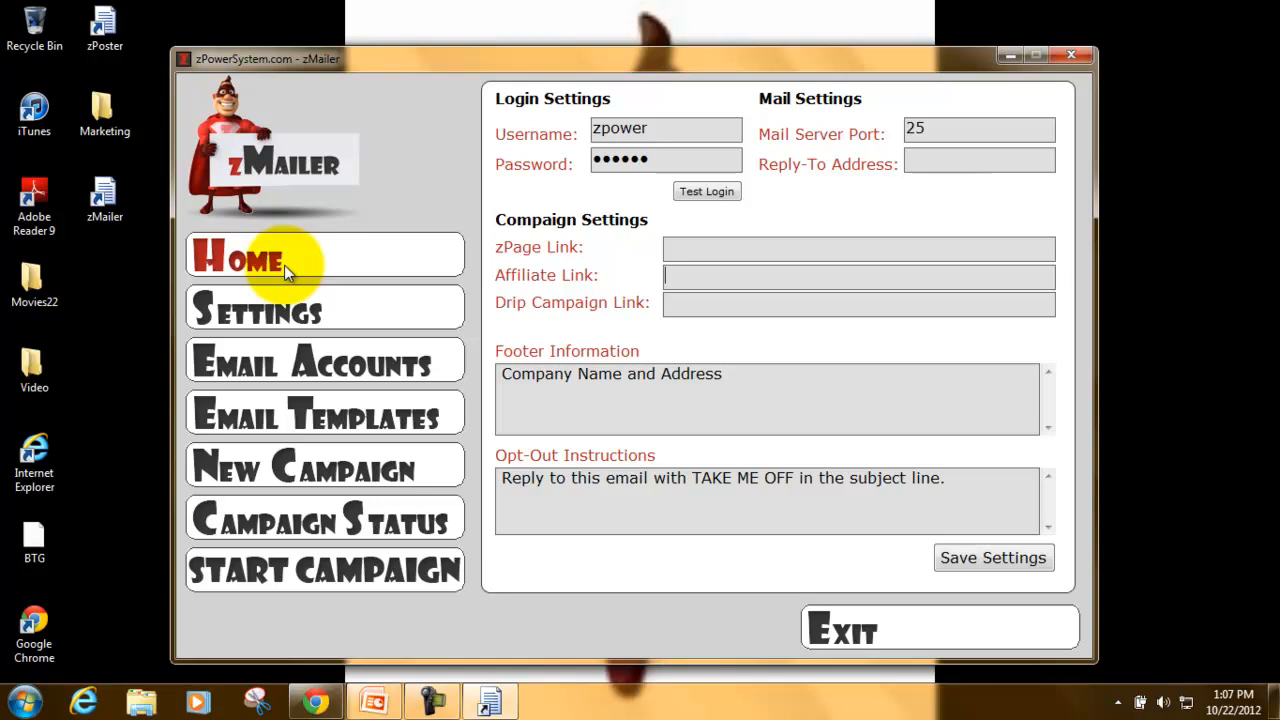
pyautogui.click(445, 706)
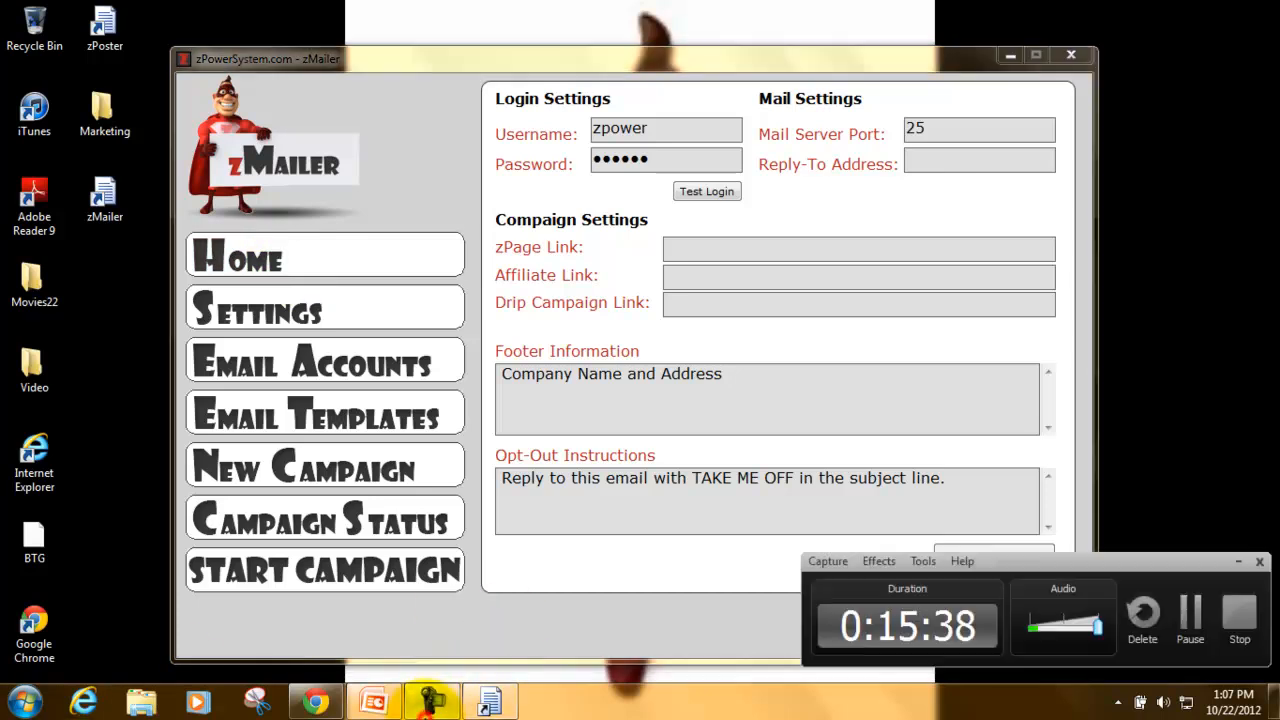